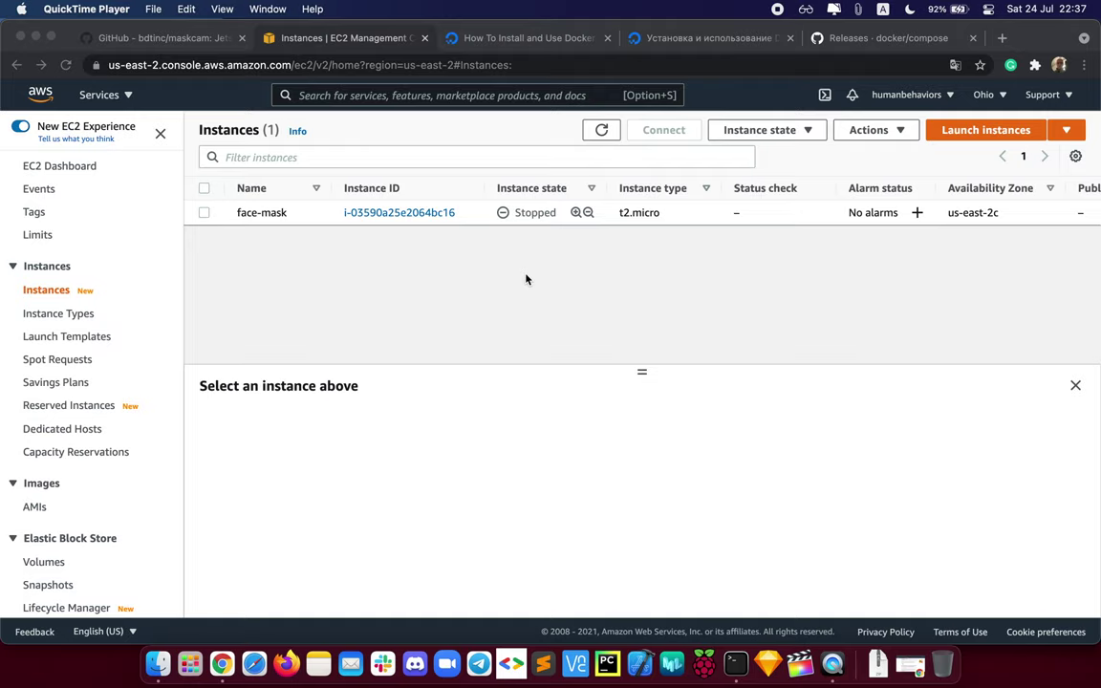
# Step: Select the stopped t2.micro face-mask instance to show its details
pyautogui.click(311, 221)
pyautogui.click(313, 218)
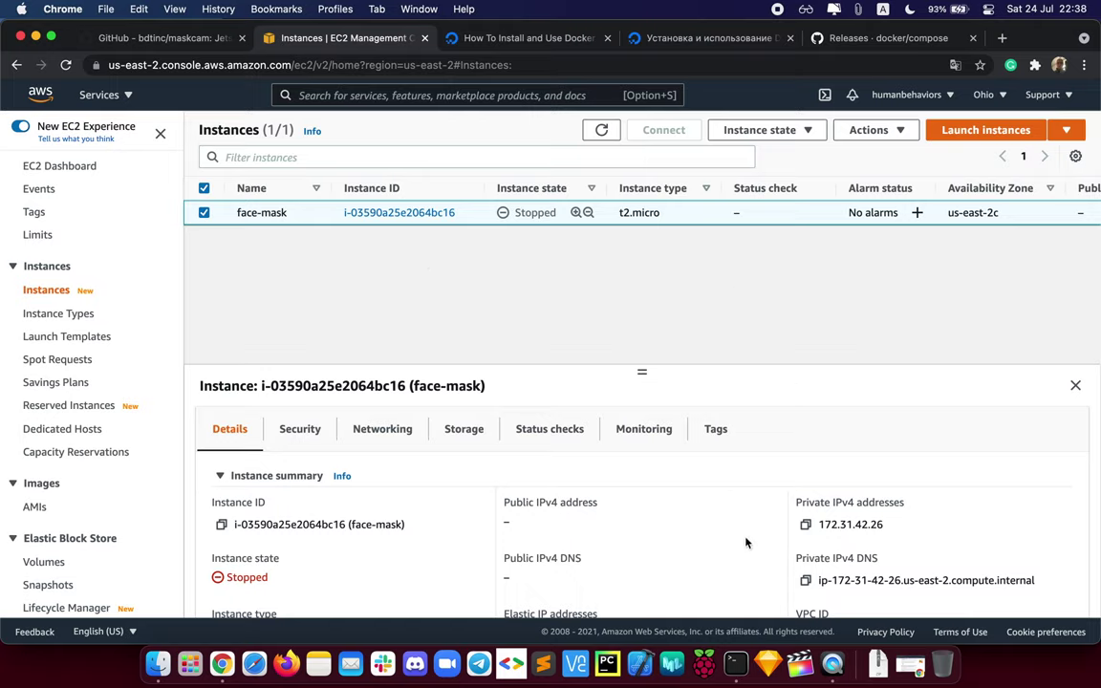
pyautogui.scroll(-5, 677, 532)
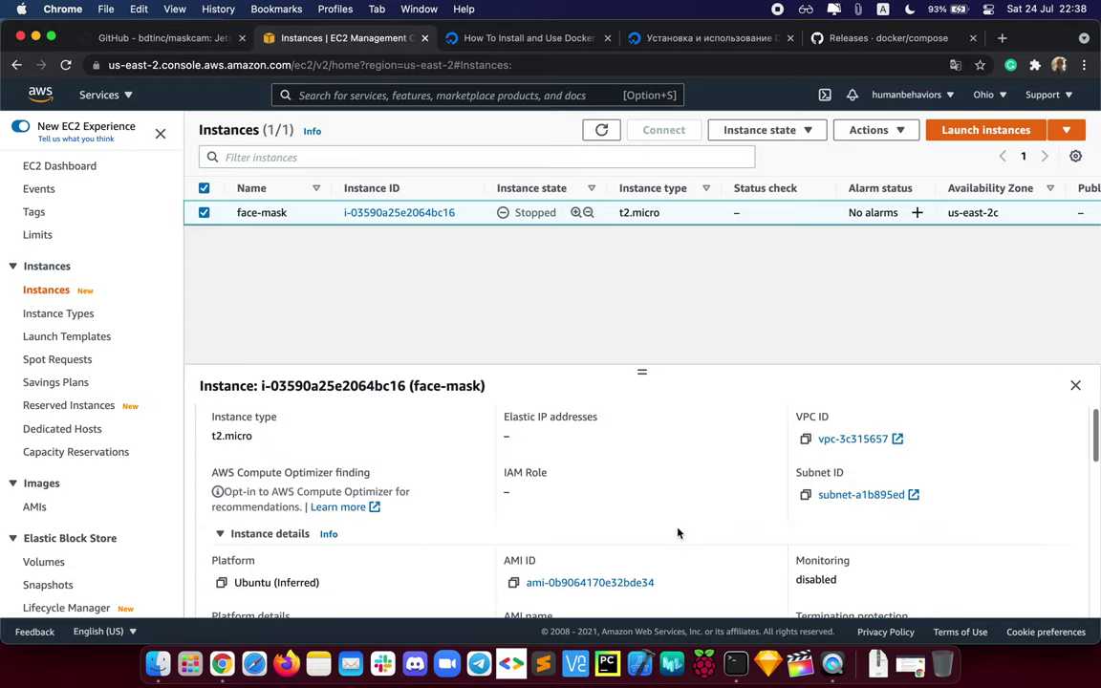
pyautogui.scroll(5, 679, 530)
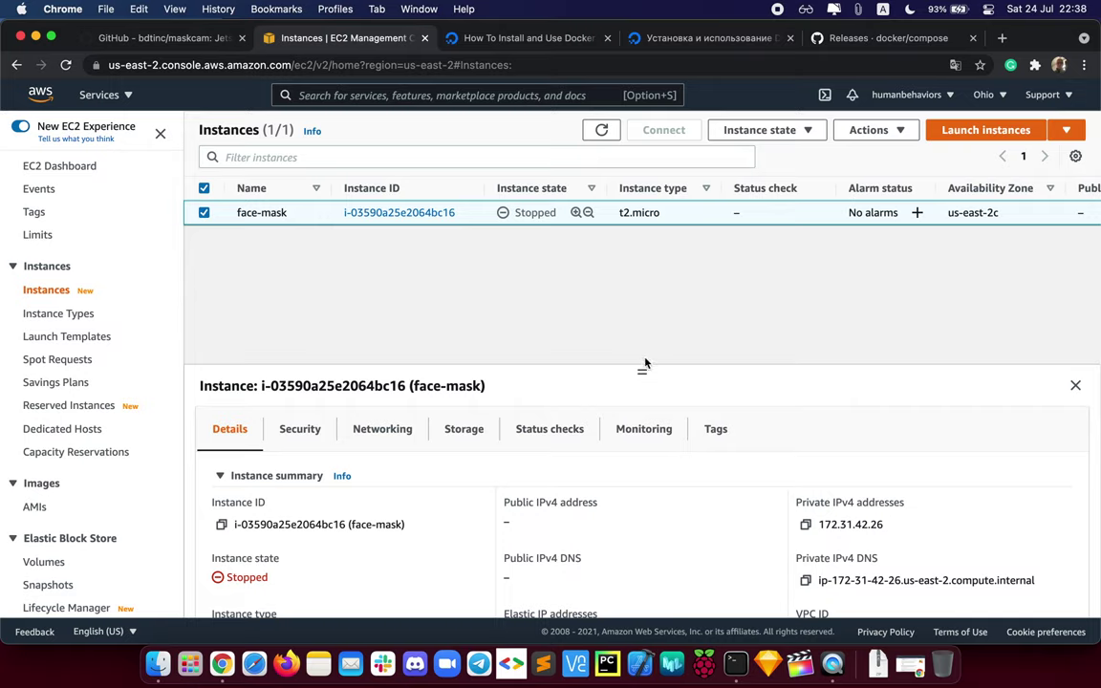
# Step: Start a new instance launch and pick Ubuntu Server 18.04 LTS from an 'ubuntu' image search
pyautogui.click(970, 130)
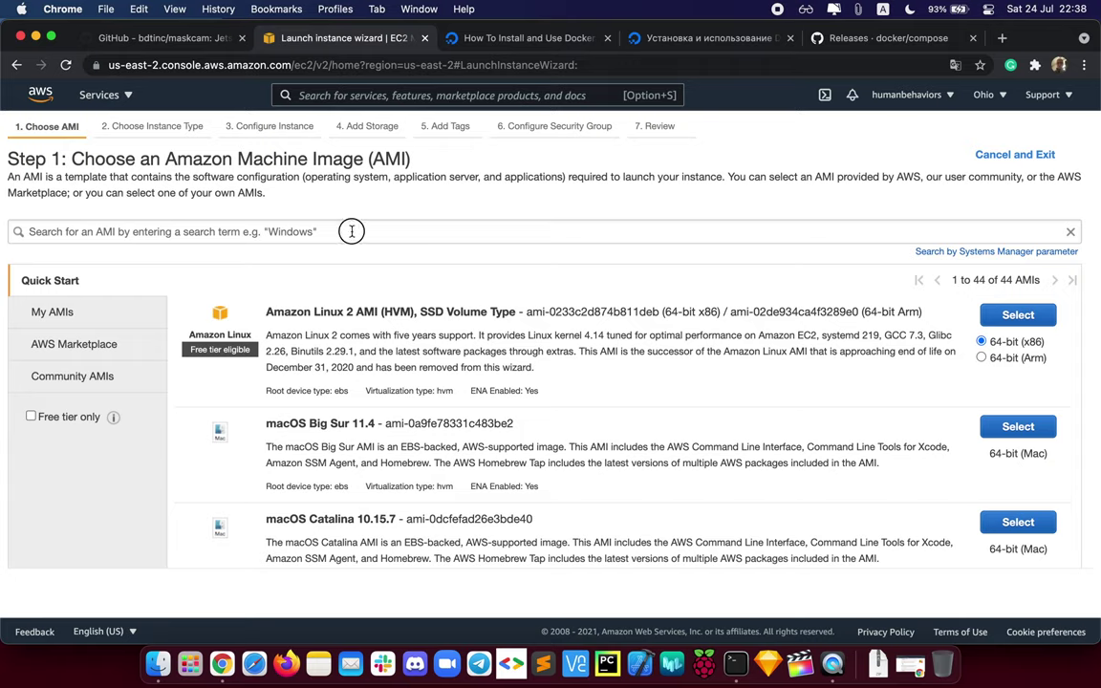
pyautogui.click(350, 230)
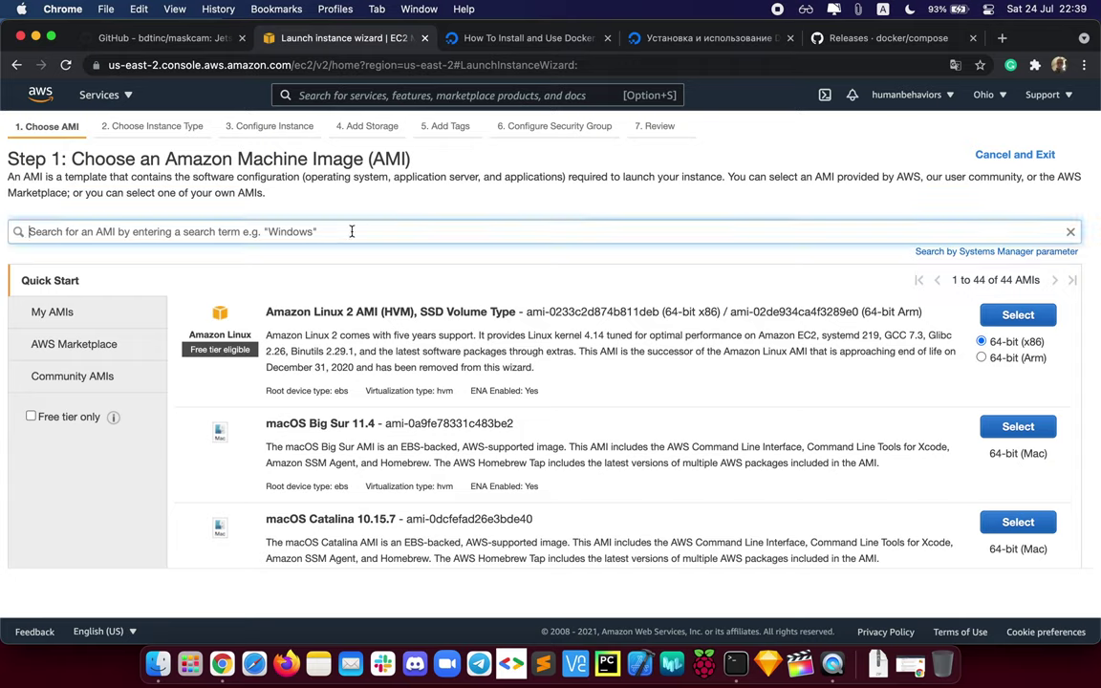
pyautogui.write('ub')
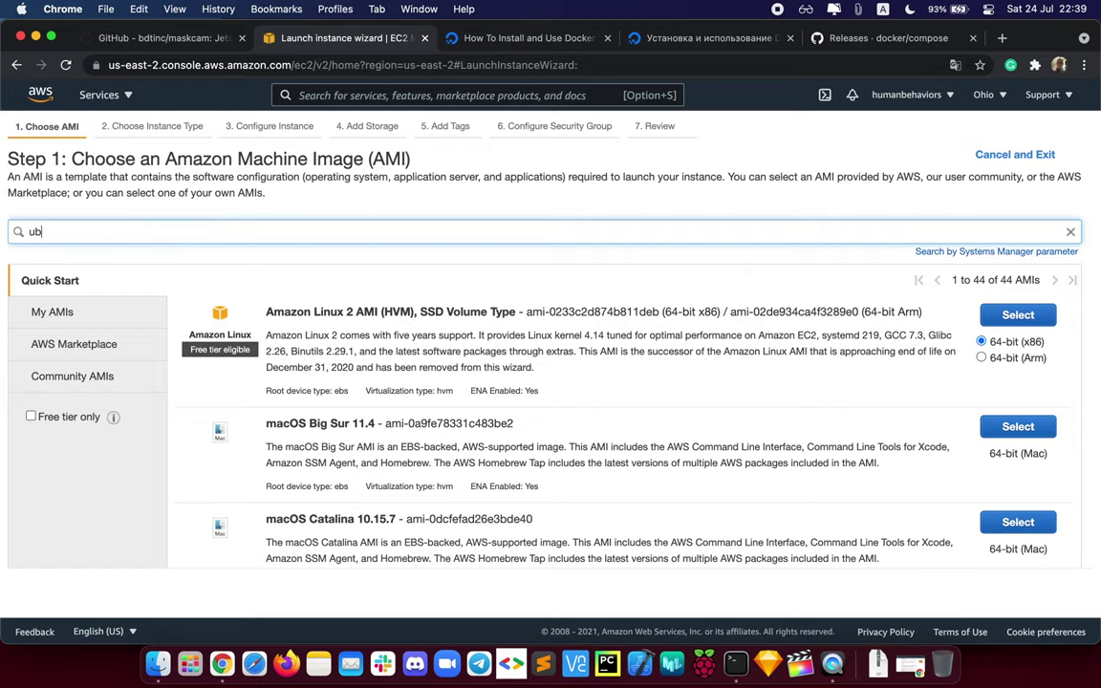
pyautogui.write('untu')
pyautogui.press('Return')
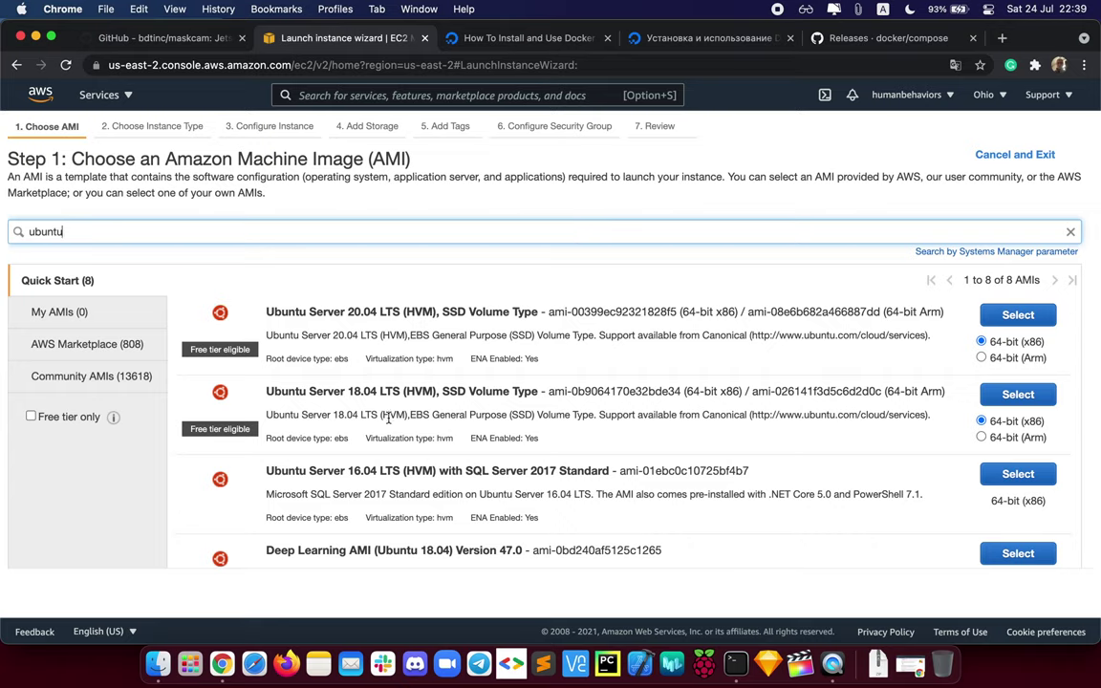
pyautogui.click(349, 391)
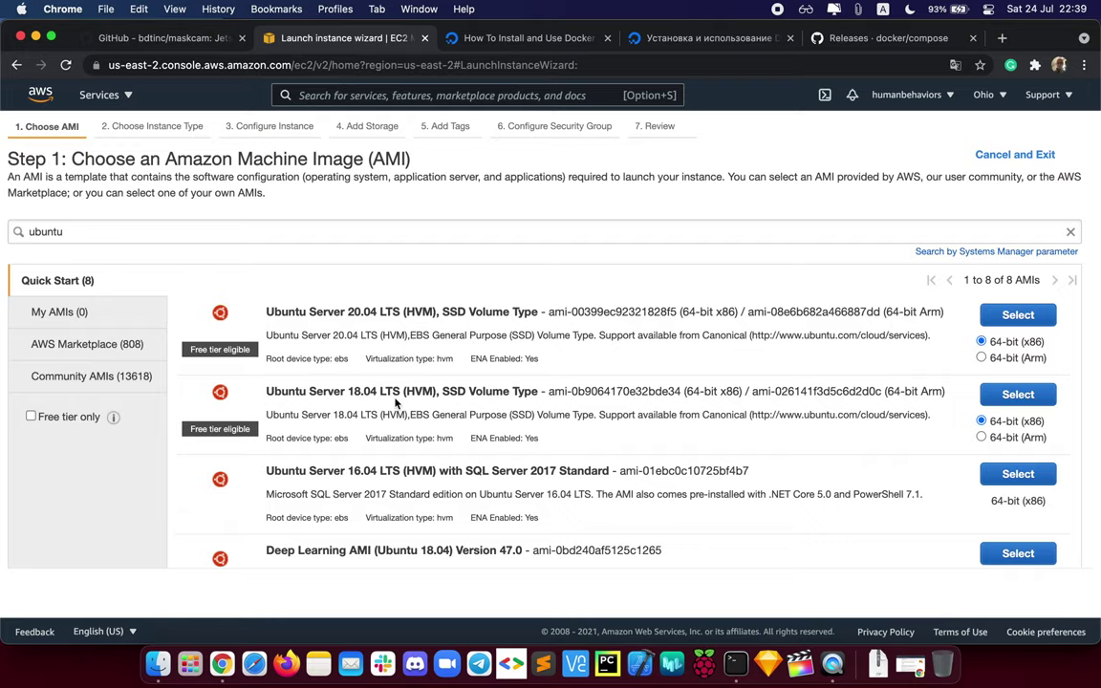
pyautogui.click(1018, 393)
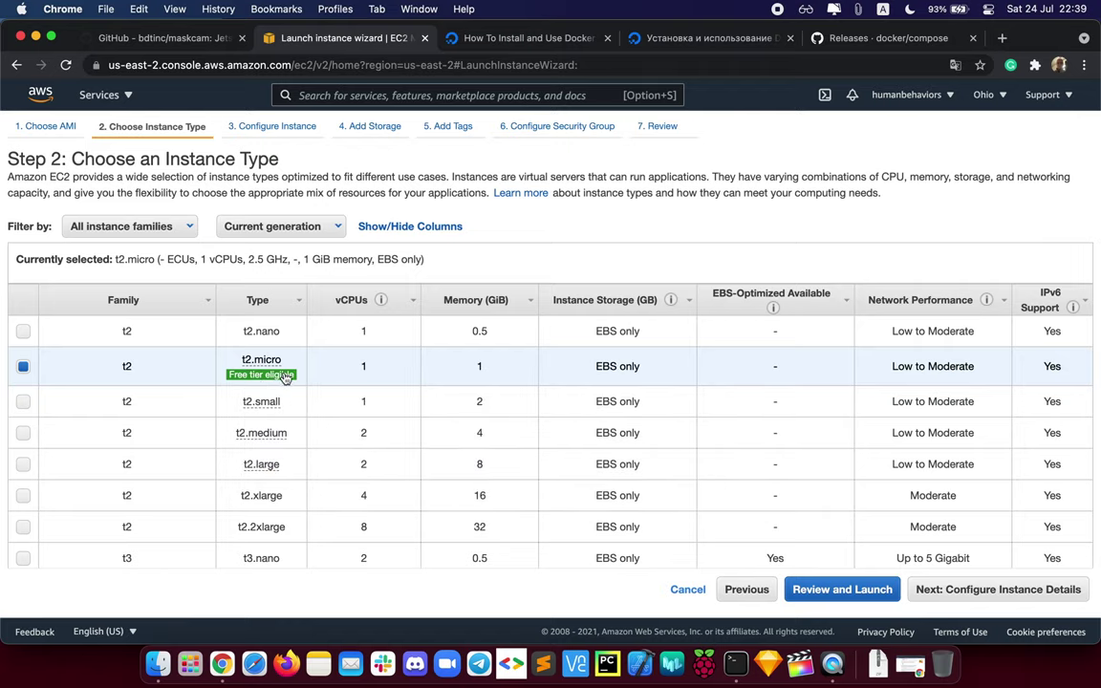
# Step: Keep the t2.micro type and default VPC network, then proceed to Add Storage
pyautogui.moveTo(258, 356)
pyautogui.click(993, 598)
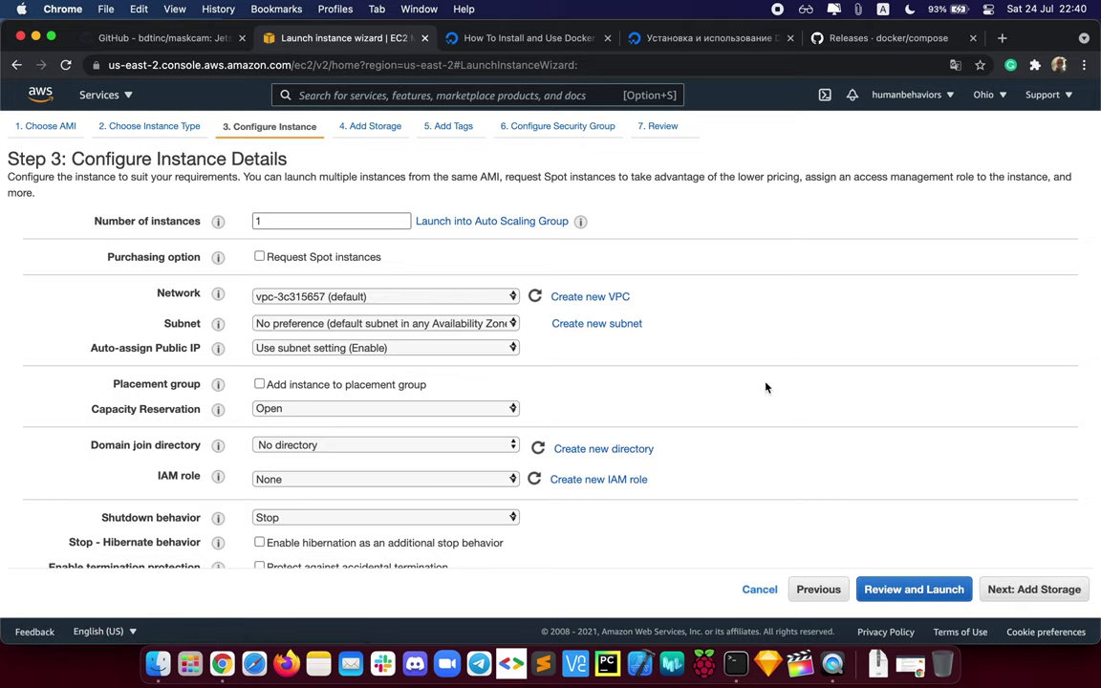
pyautogui.scroll(-1, 765, 387)
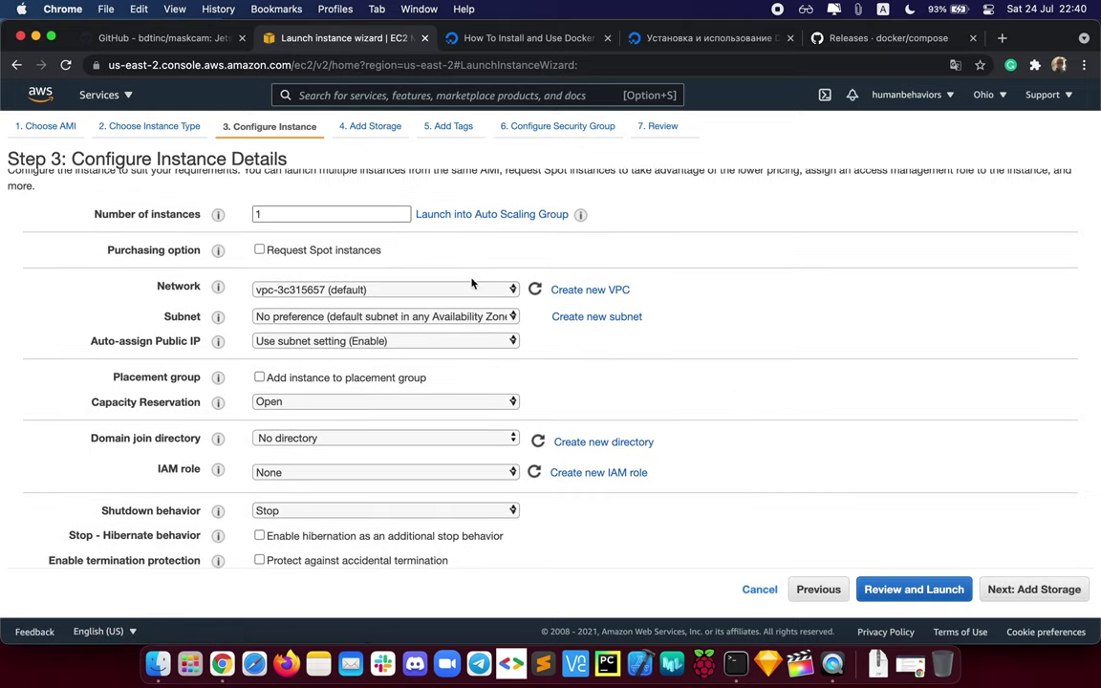
pyautogui.click(494, 289)
pyautogui.click(483, 245)
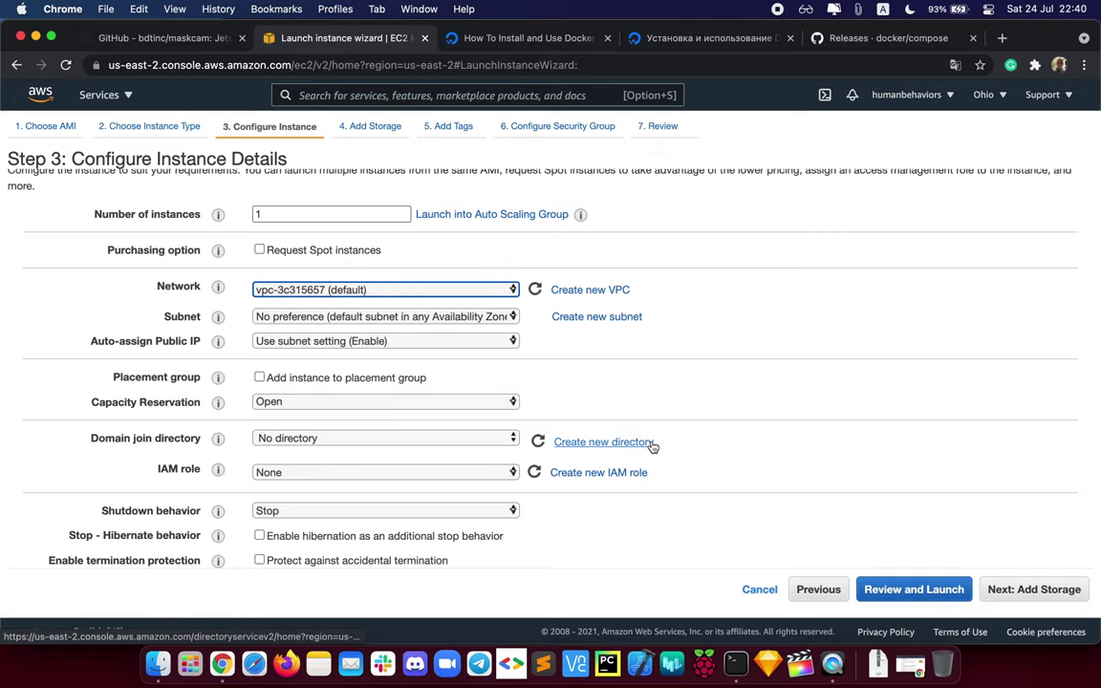
pyautogui.scroll(-10, 749, 404)
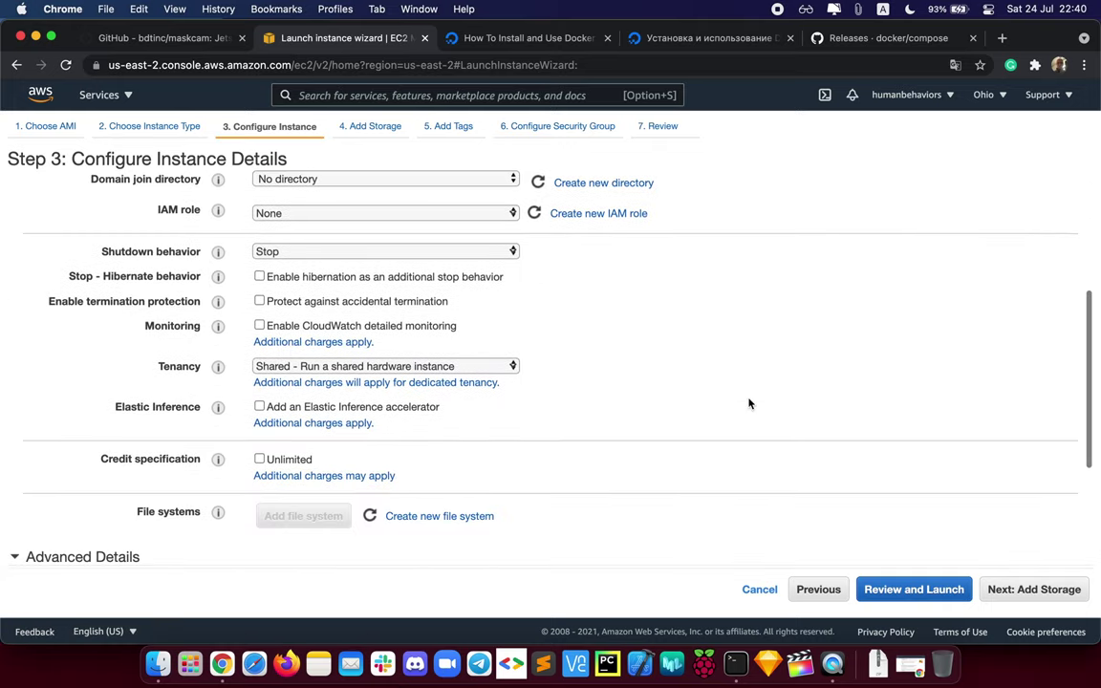
pyautogui.scroll(-6, 749, 403)
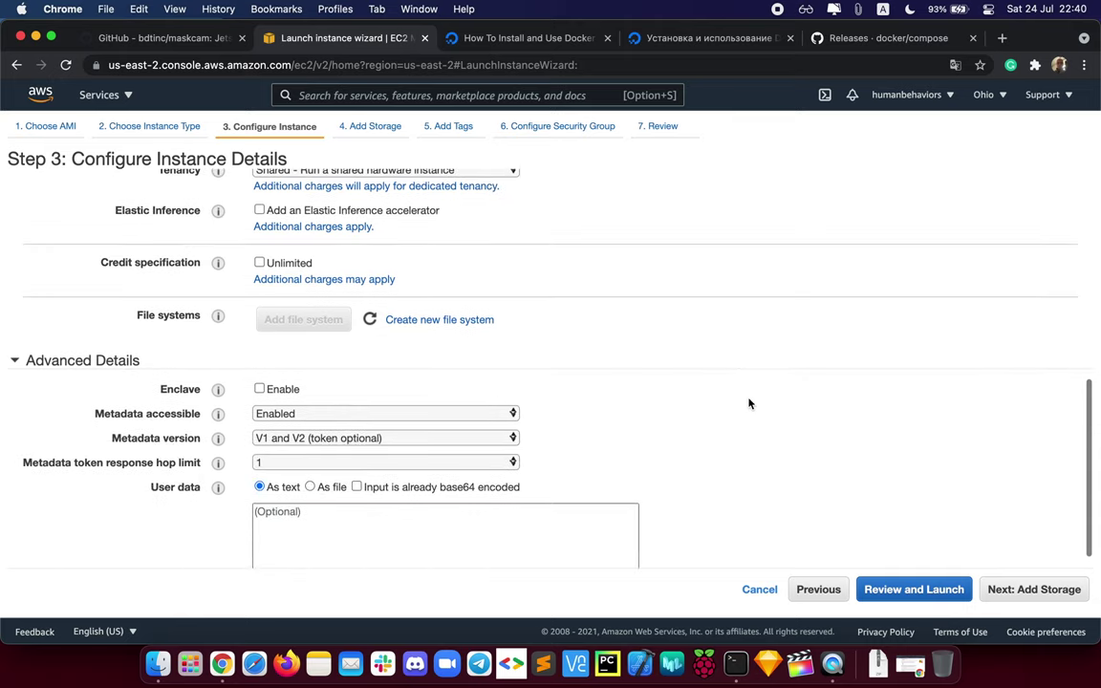
pyautogui.scroll(1, 749, 403)
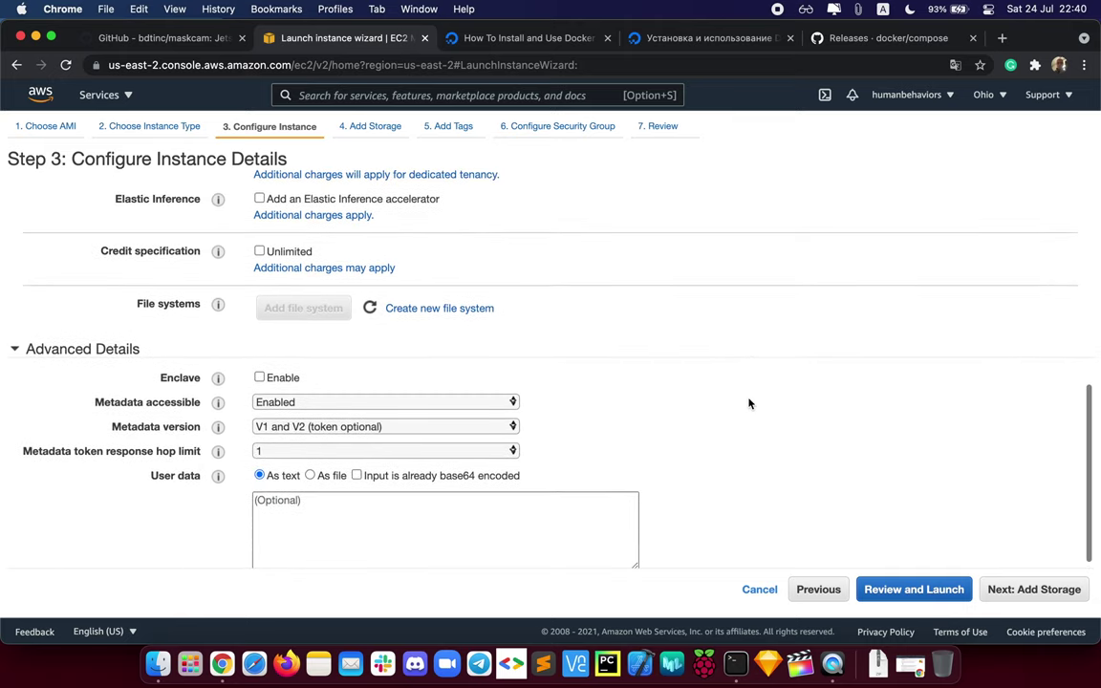
pyautogui.scroll(15, 749, 403)
pyautogui.click(1041, 590)
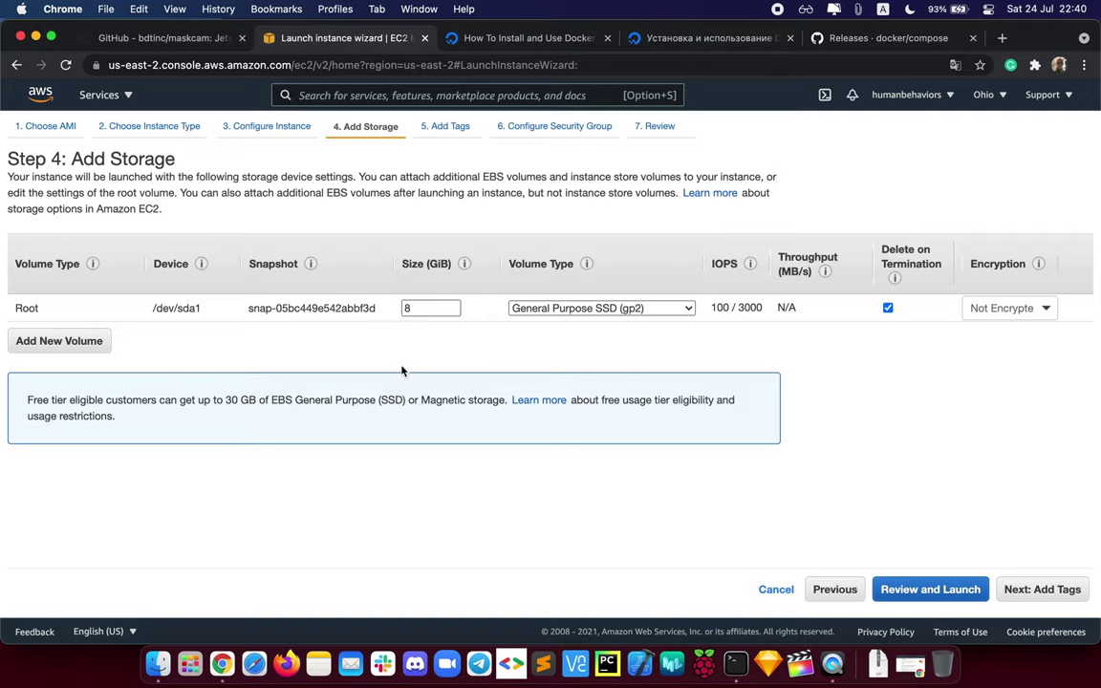
# Step: Keep the 8 GiB gp2 root volume and skip tags to reach security group settings
pyautogui.click(423, 309)
pyautogui.moveTo(461, 264)
pyautogui.click(683, 304)
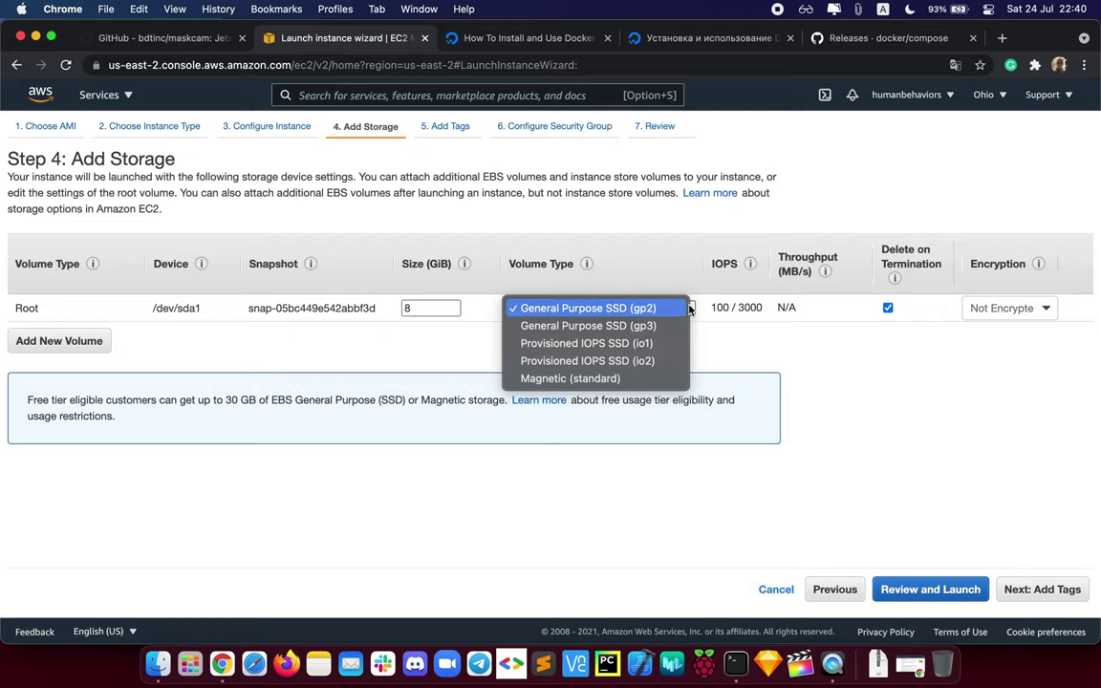
pyautogui.click(835, 374)
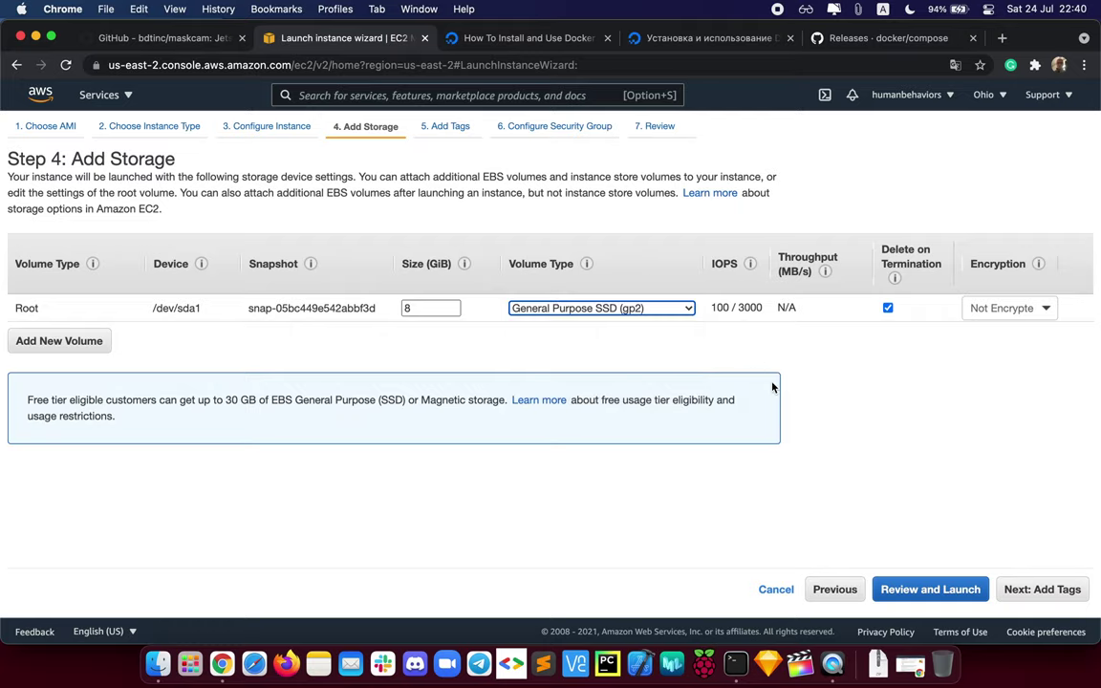
pyautogui.click(1053, 591)
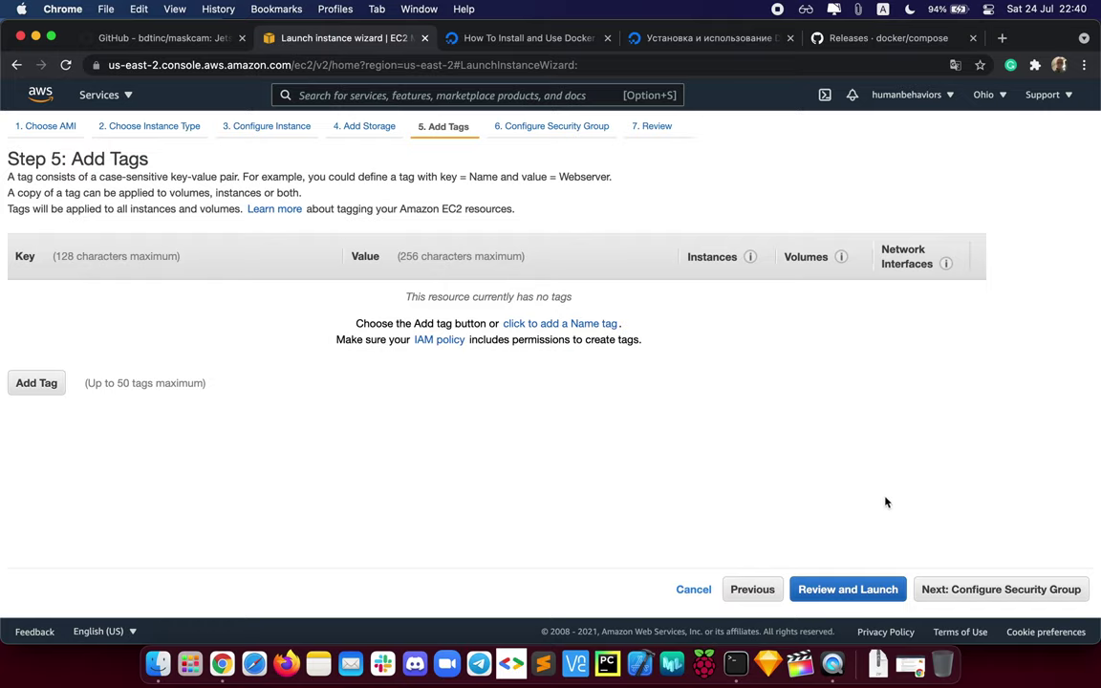
pyautogui.click(1000, 589)
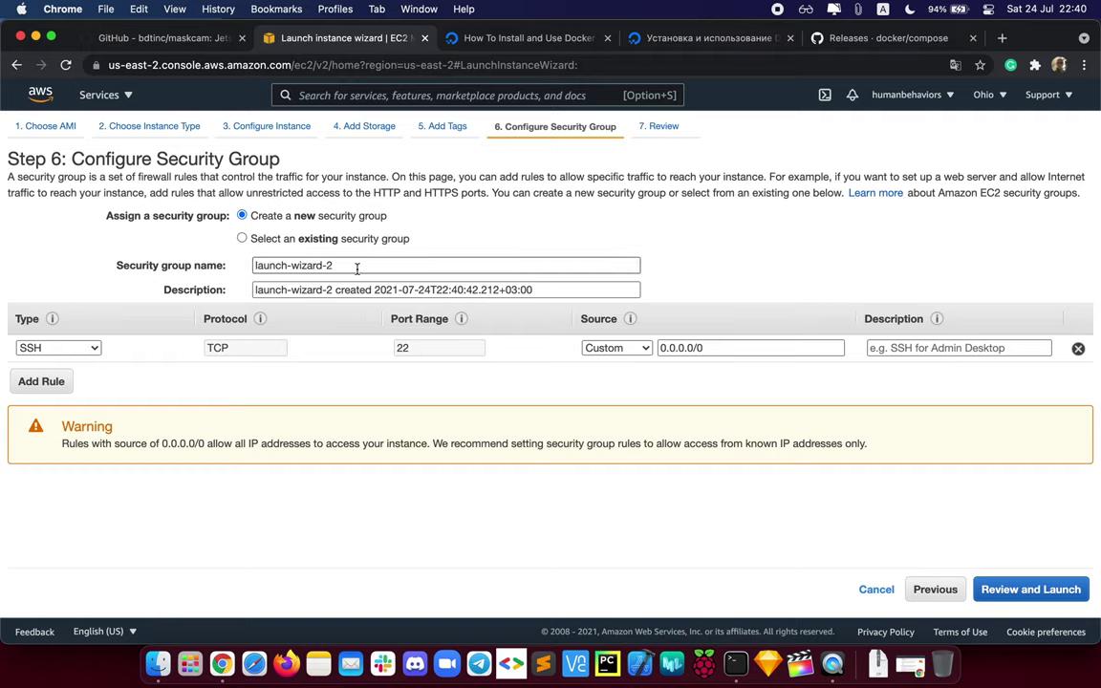
# Step: Choose the existing test-mask-detect security group rather than creating a new one
pyautogui.click(330, 239)
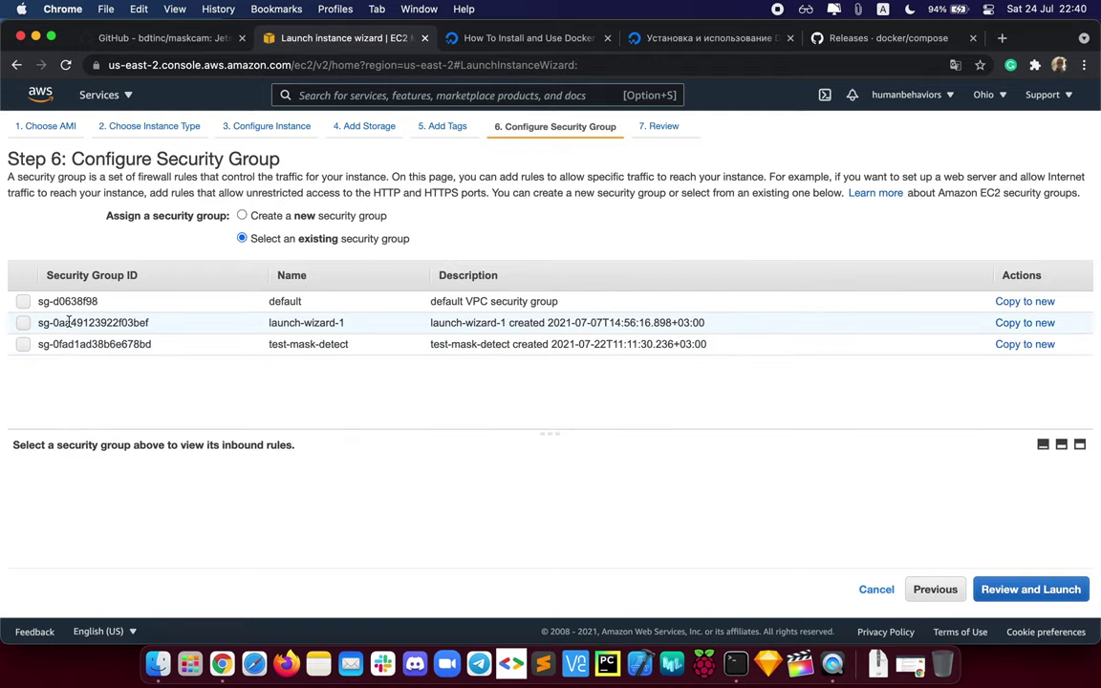
pyautogui.click(22, 345)
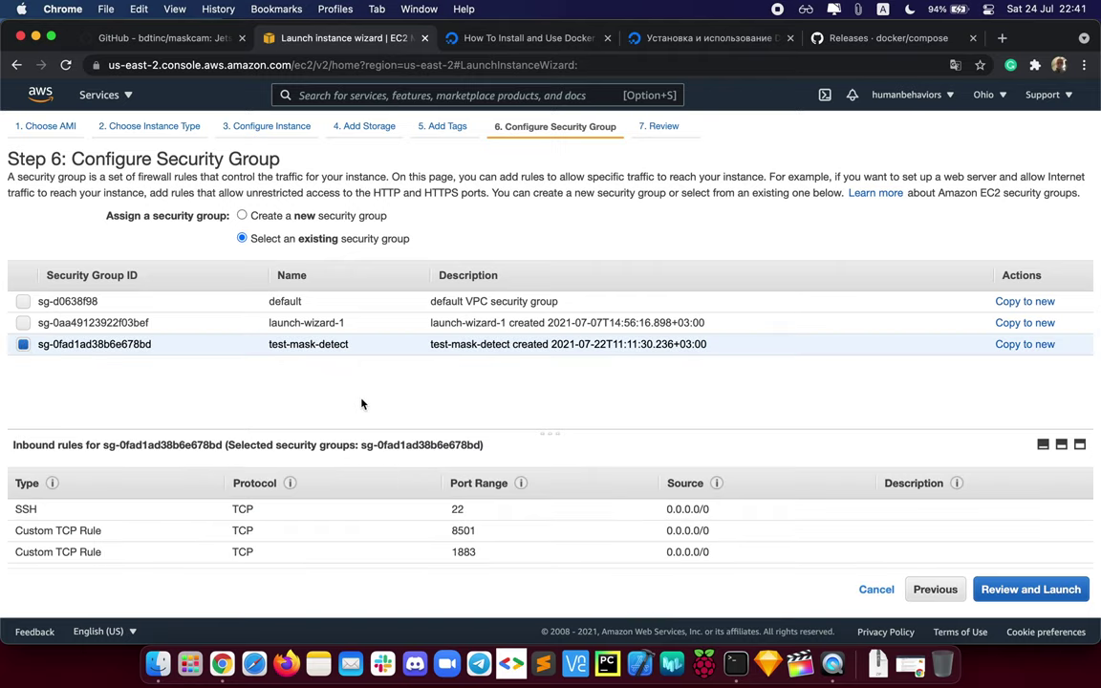
pyautogui.click(242, 216)
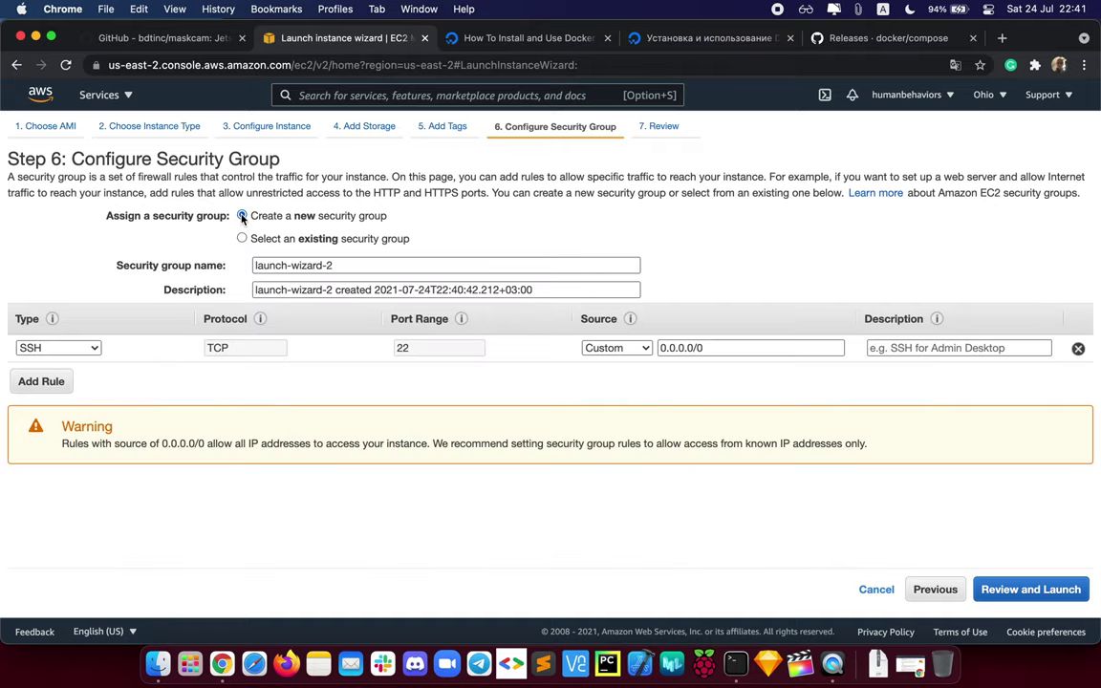
pyautogui.click(41, 382)
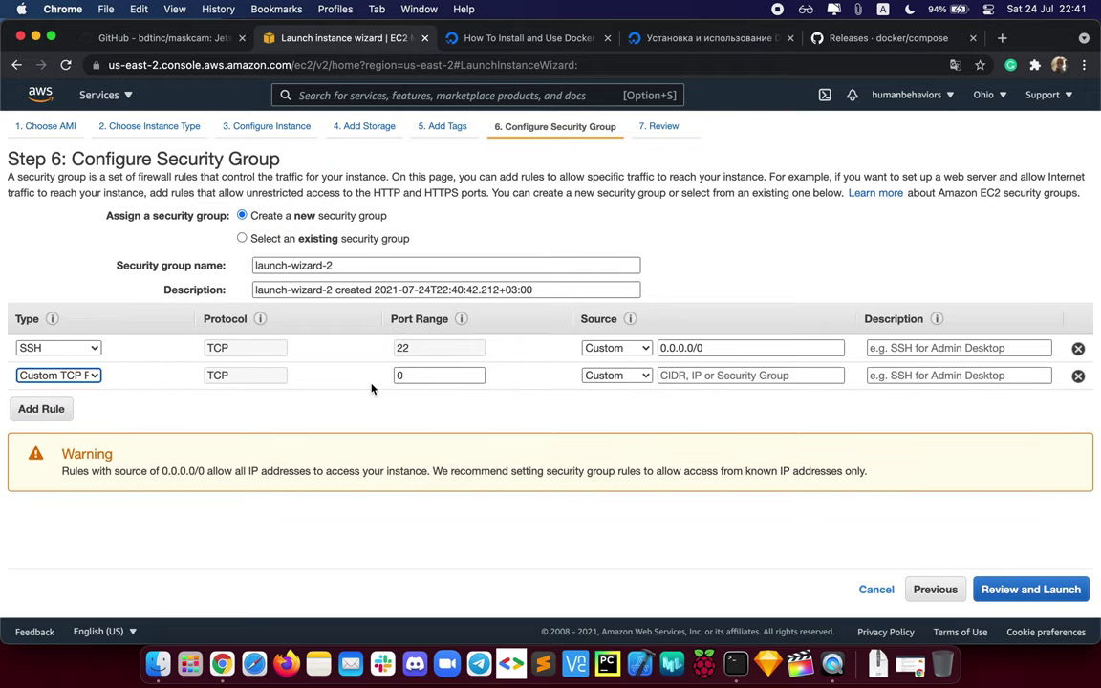
pyautogui.click(1077, 375)
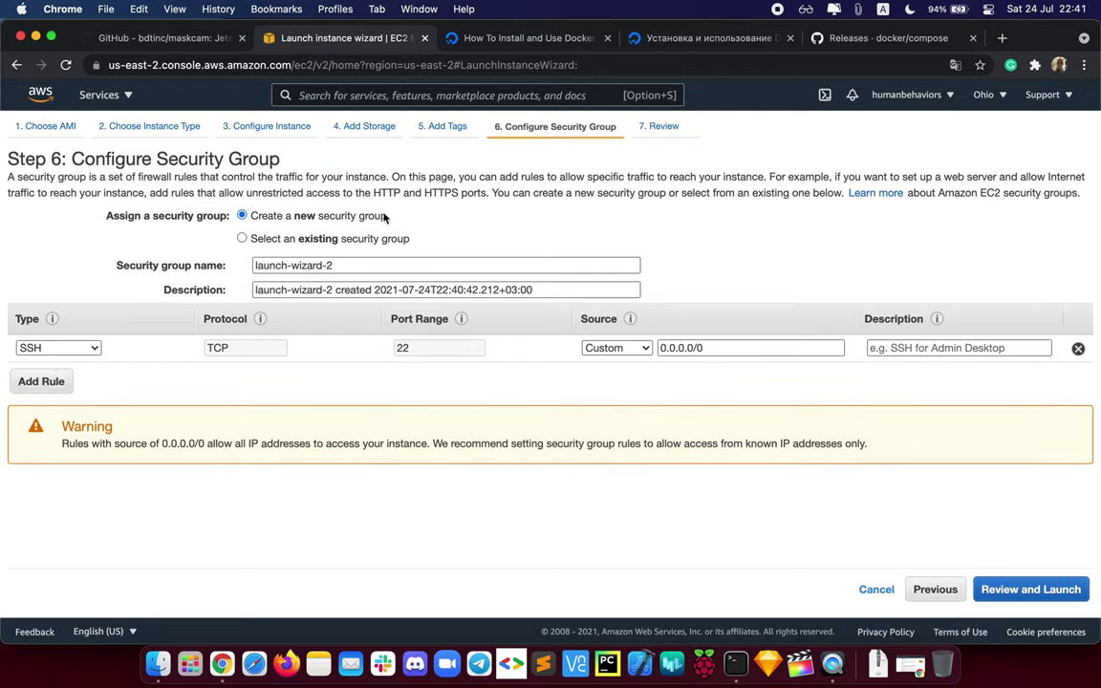
pyautogui.click(241, 239)
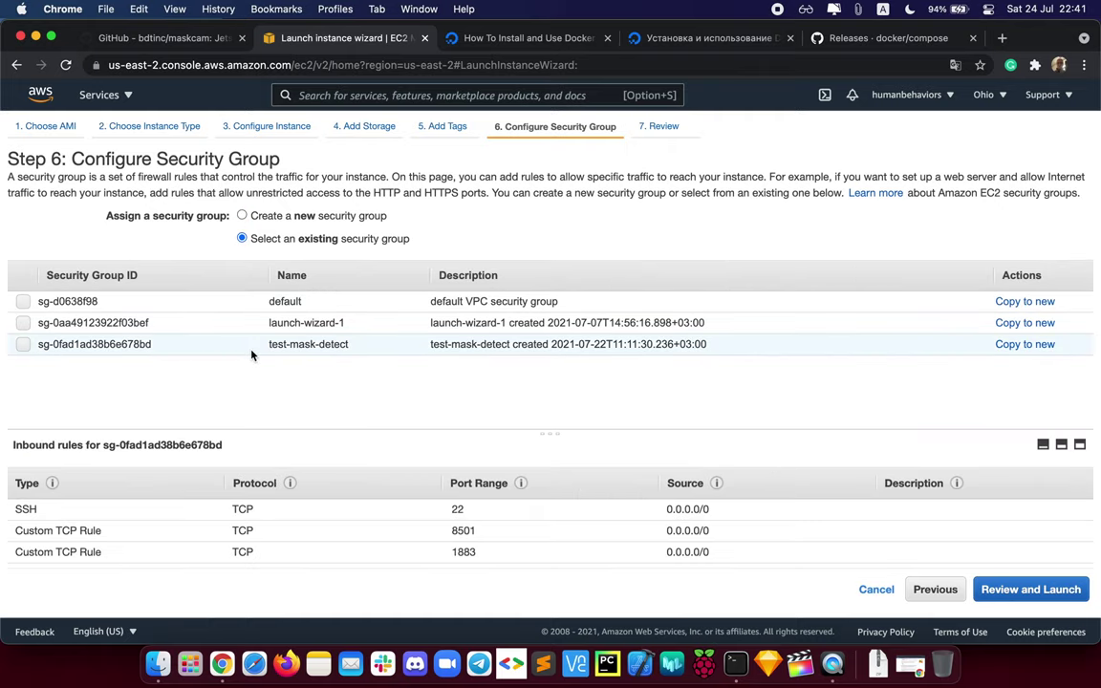
pyautogui.click(24, 346)
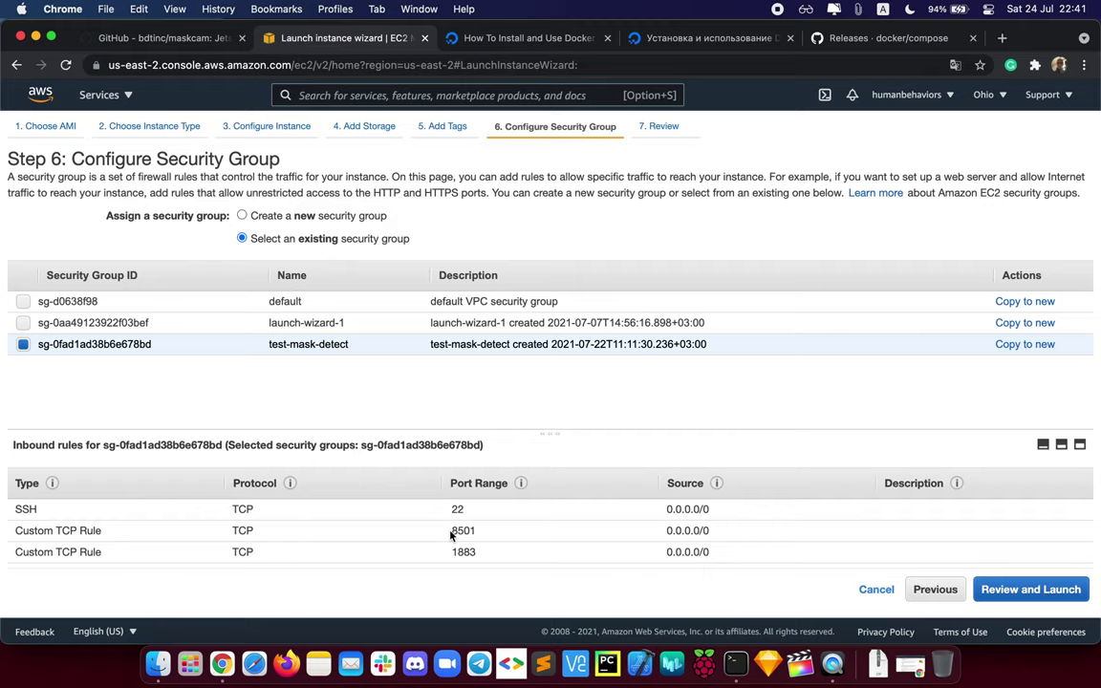
# Step: Check its inbound rules for ports 8501 and 1883, then continue to the Review step
pyautogui.click(450, 535)
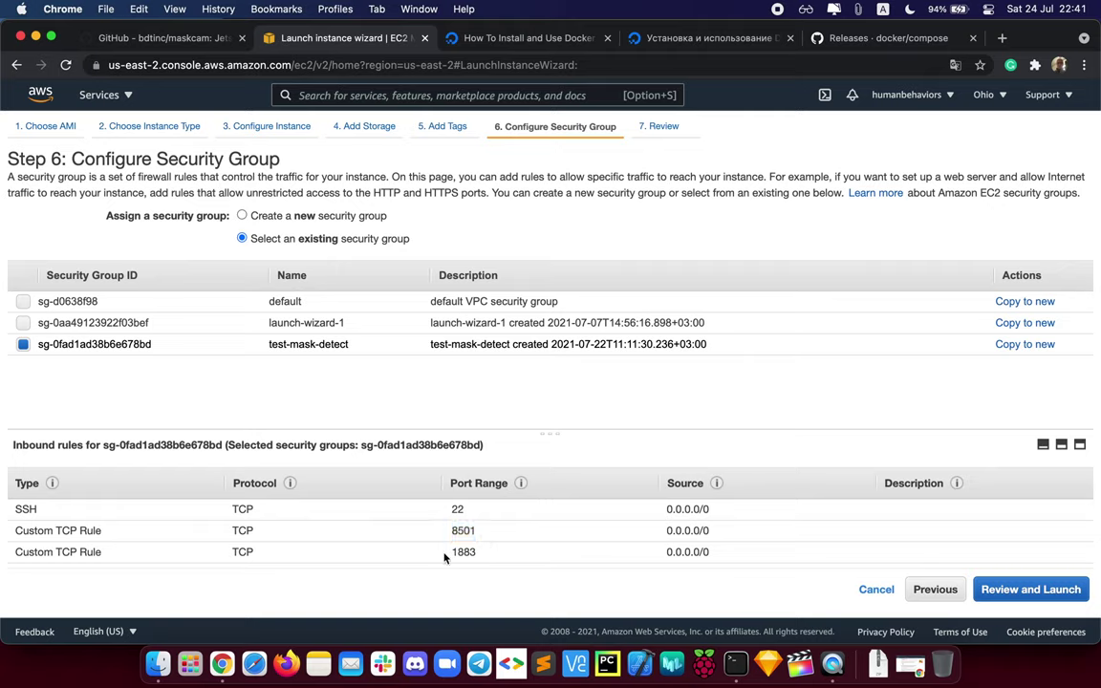
pyautogui.moveTo(445, 554); pyautogui.dragTo(503, 555)
pyautogui.moveTo(504, 557)
pyautogui.mouseDown()
pyautogui.moveTo(438, 556)
pyautogui.moveTo(511, 556)
pyautogui.mouseUp()
pyautogui.click(439, 556)
pyautogui.click(518, 557)
pyautogui.click(1038, 589)
pyautogui.scroll(-5, 588, 352)
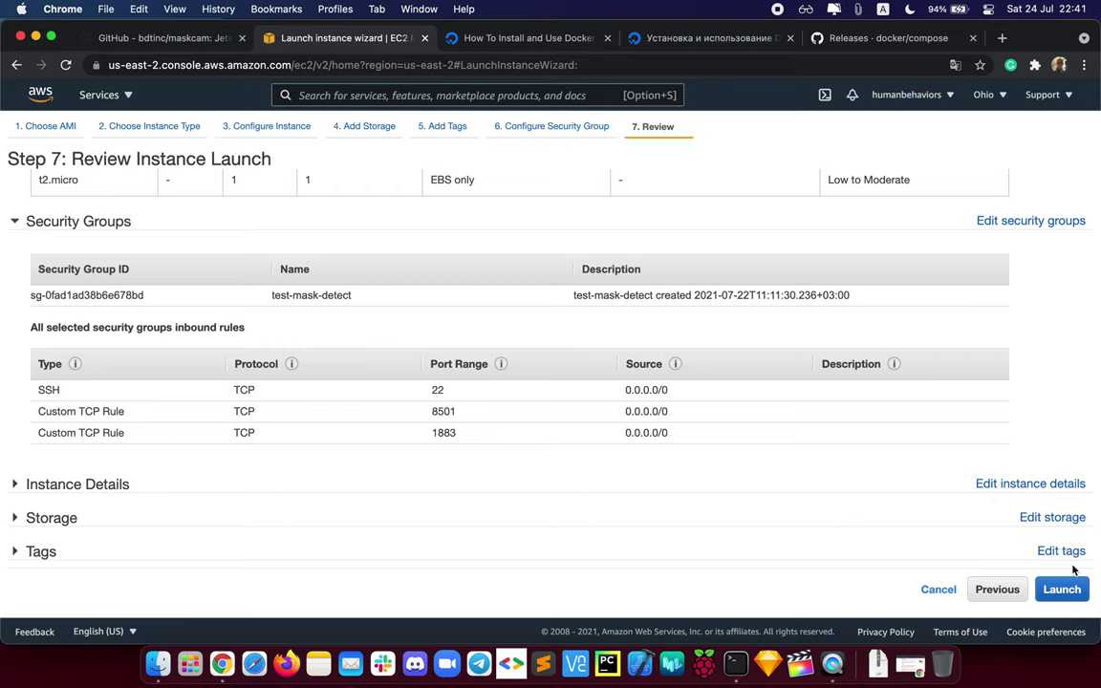
# Step: Launch the instance with an existing key pair, acknowledging the private key file
pyautogui.click(1062, 592)
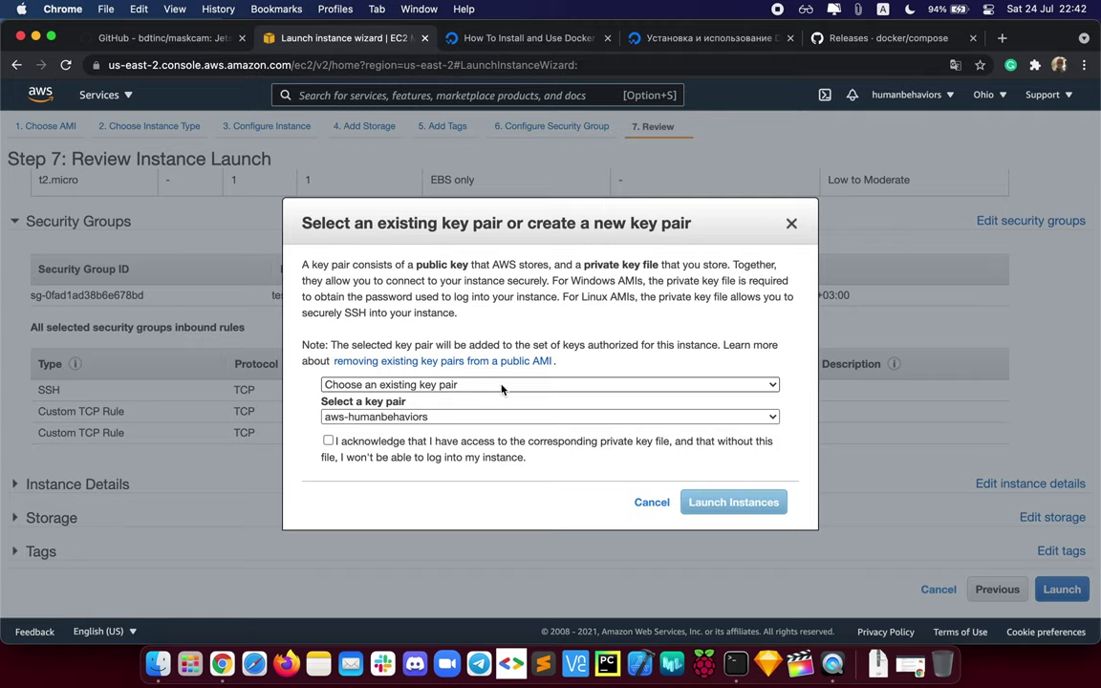
pyautogui.click(500, 388)
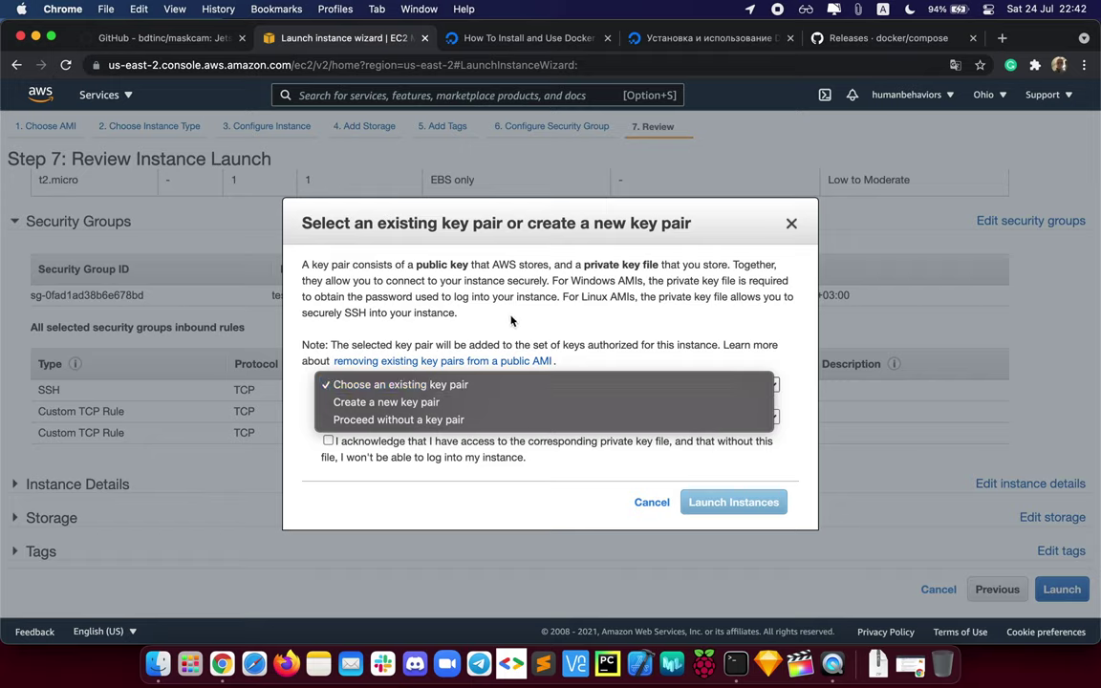
pyautogui.click(436, 402)
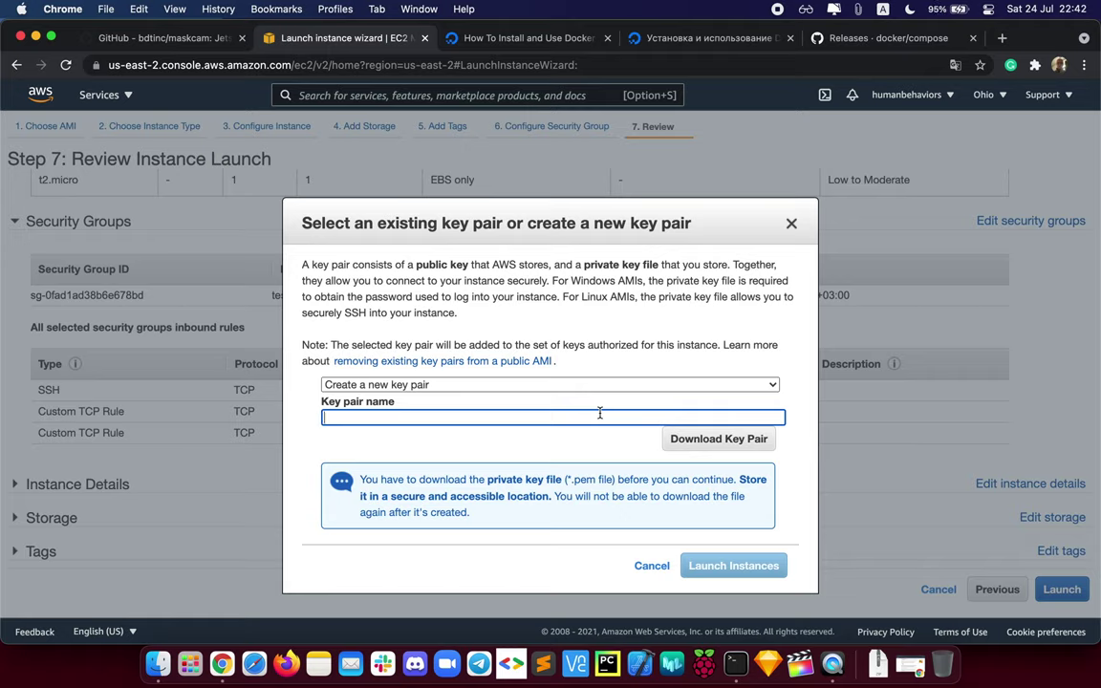
pyautogui.click(551, 384)
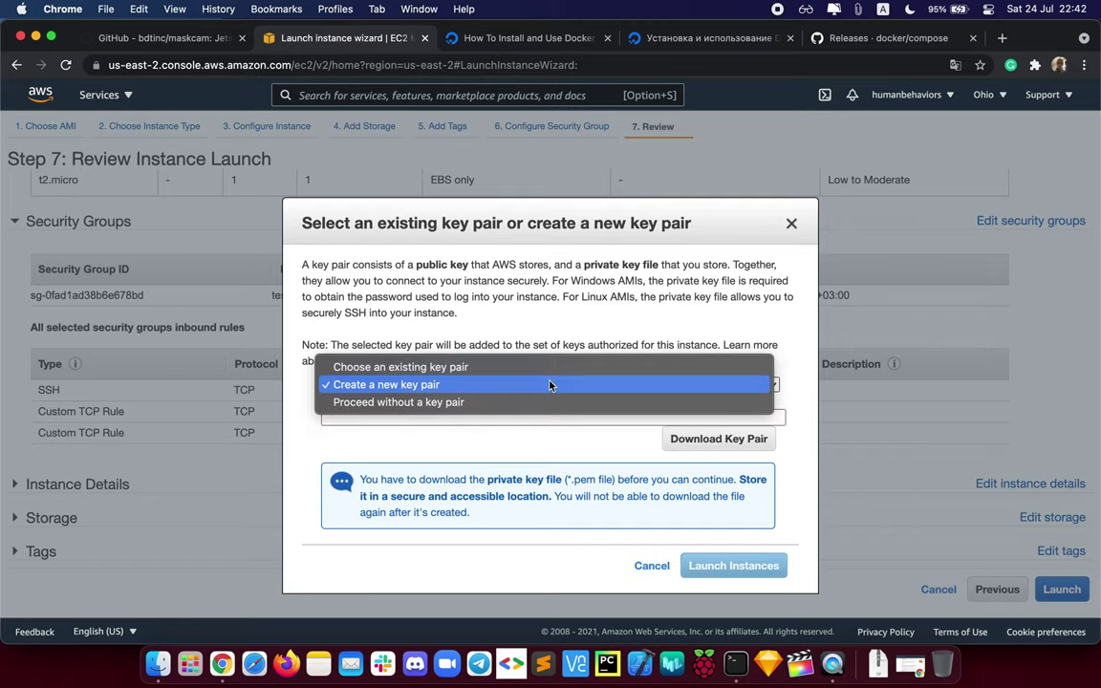
pyautogui.click(515, 367)
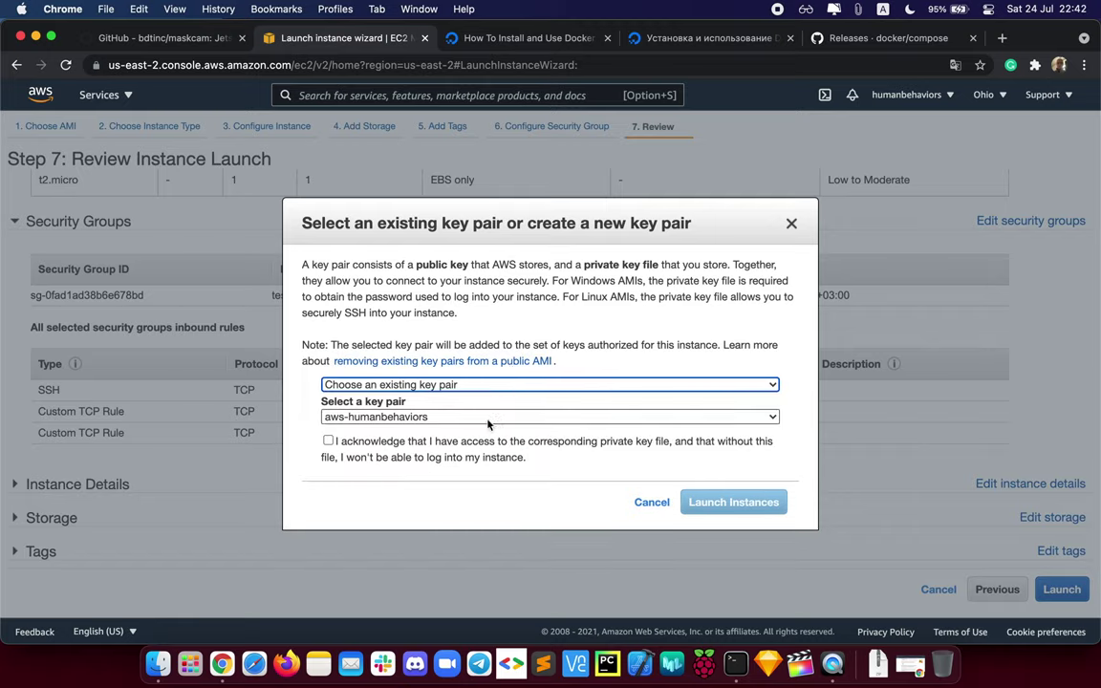
pyautogui.click(489, 419)
pyautogui.click(487, 418)
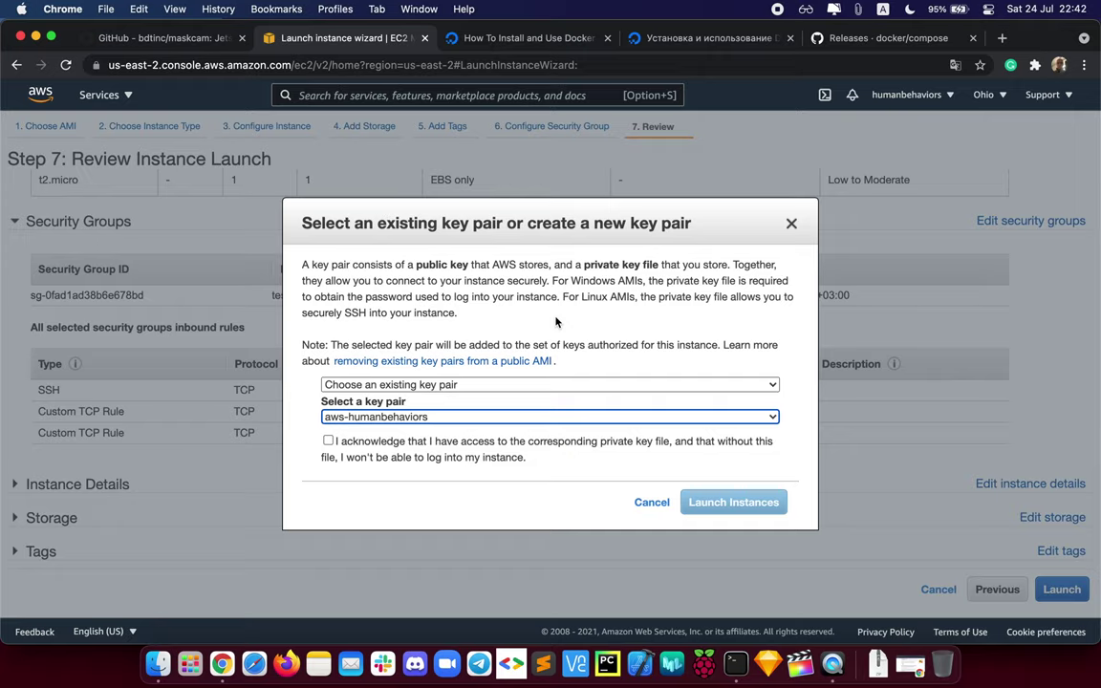
pyautogui.click(328, 440)
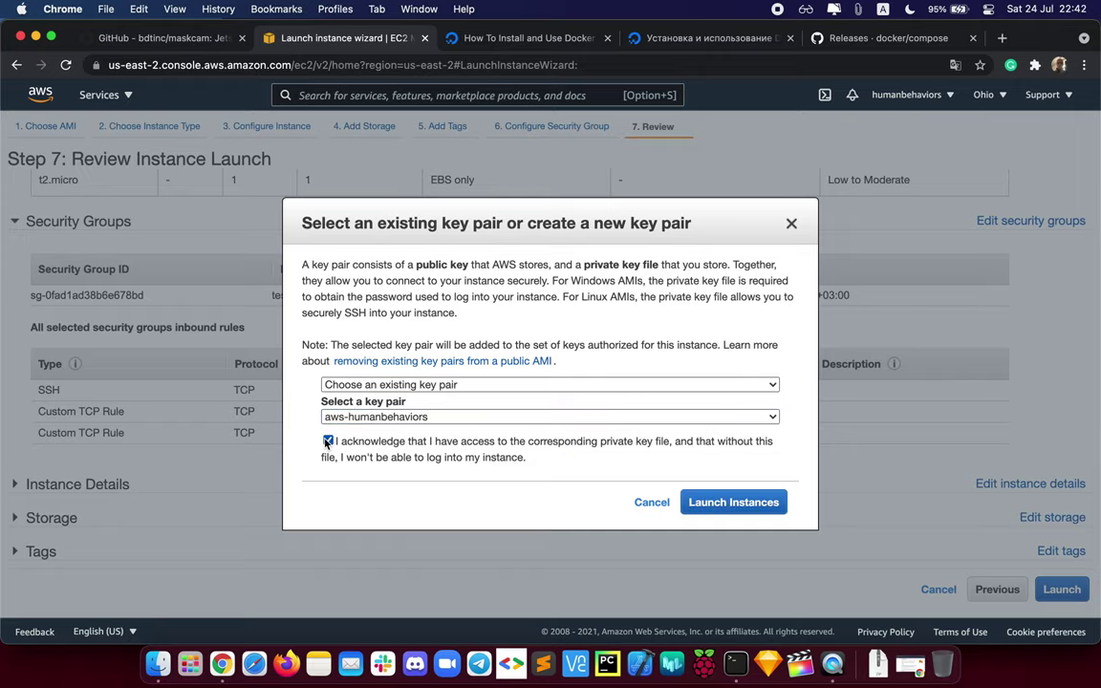
pyautogui.click(756, 514)
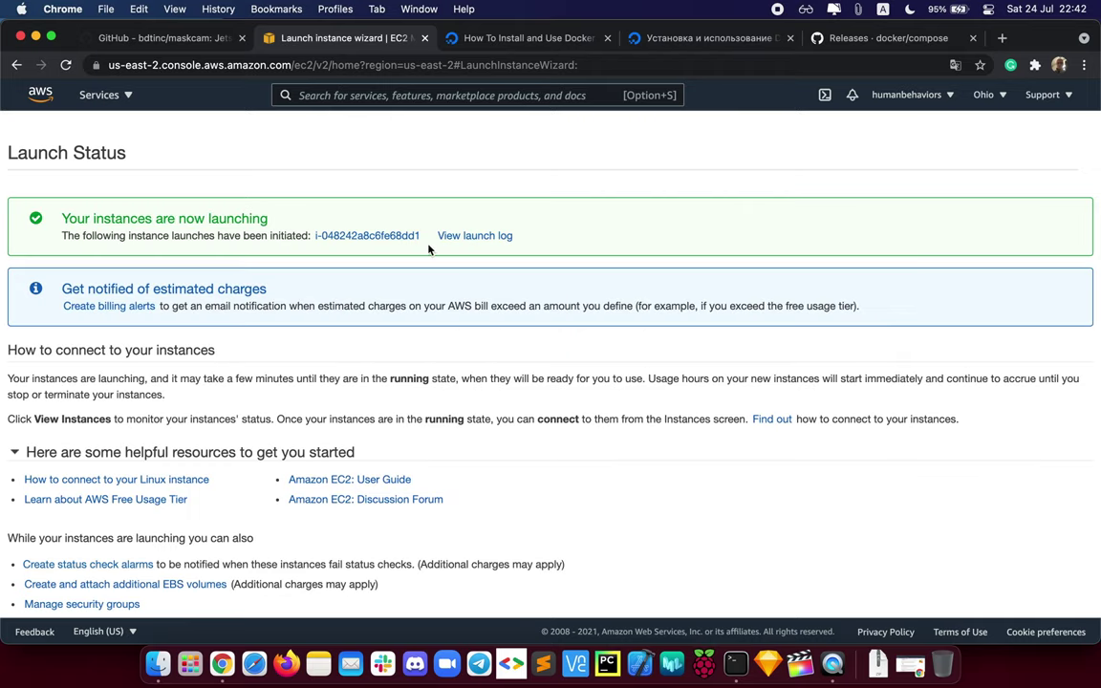
# Step: Go to the instances list, refresh it, and select the new running instance
pyautogui.scroll(-1, 540, 483)
pyautogui.scroll(1, 537, 477)
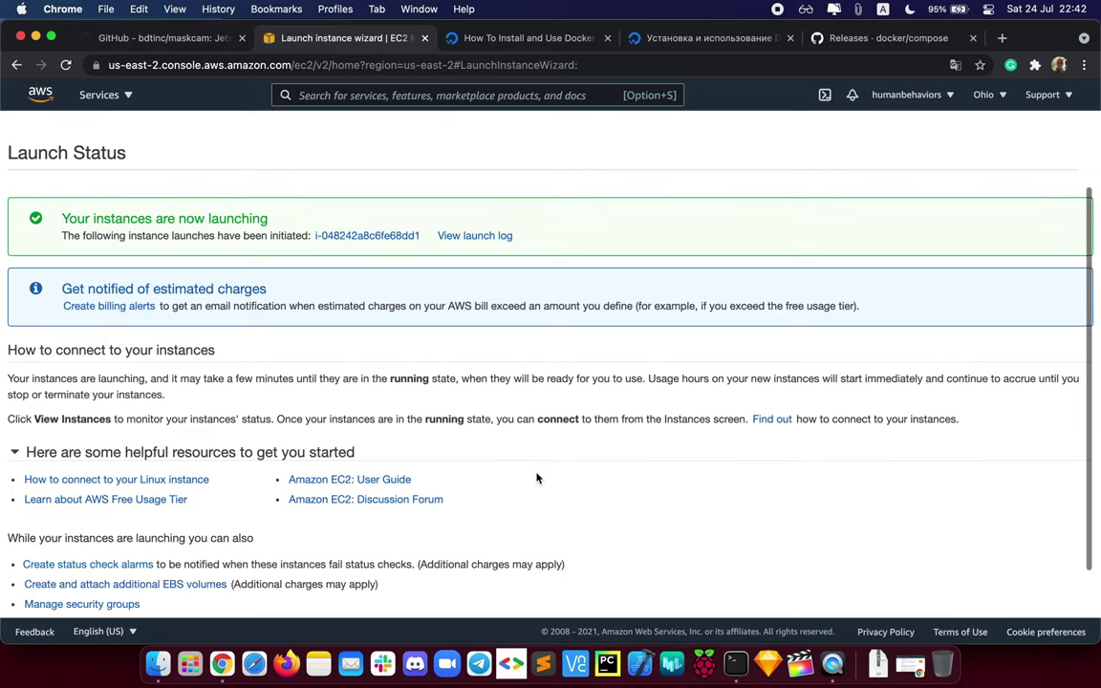
pyautogui.scroll(-1, 537, 477)
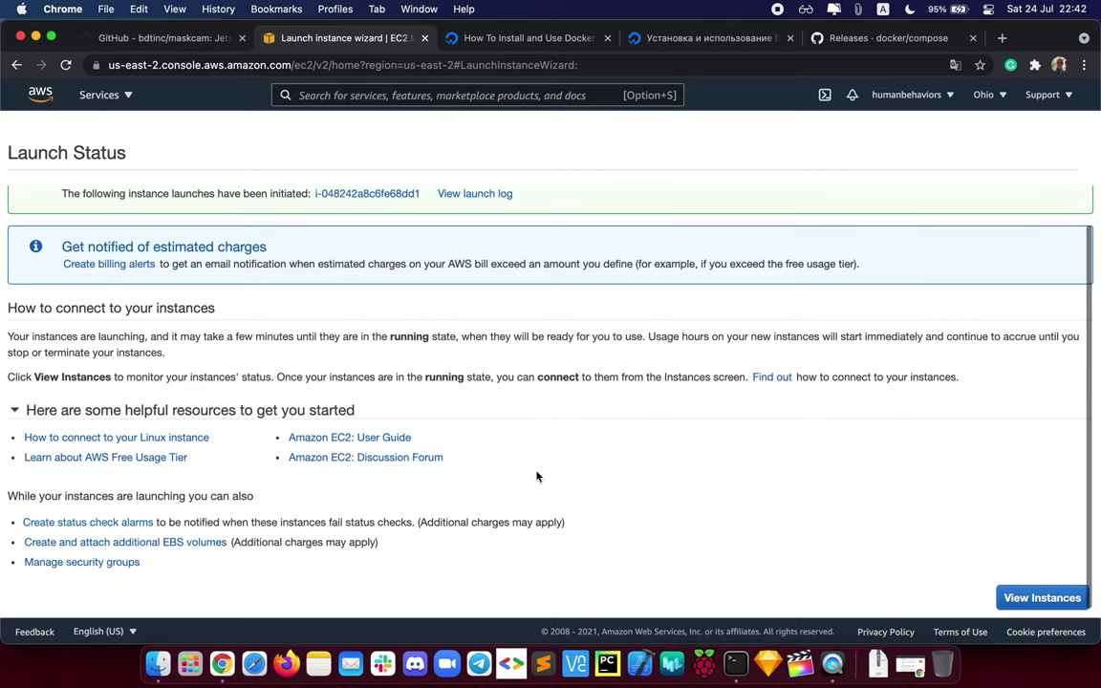
pyautogui.click(1040, 597)
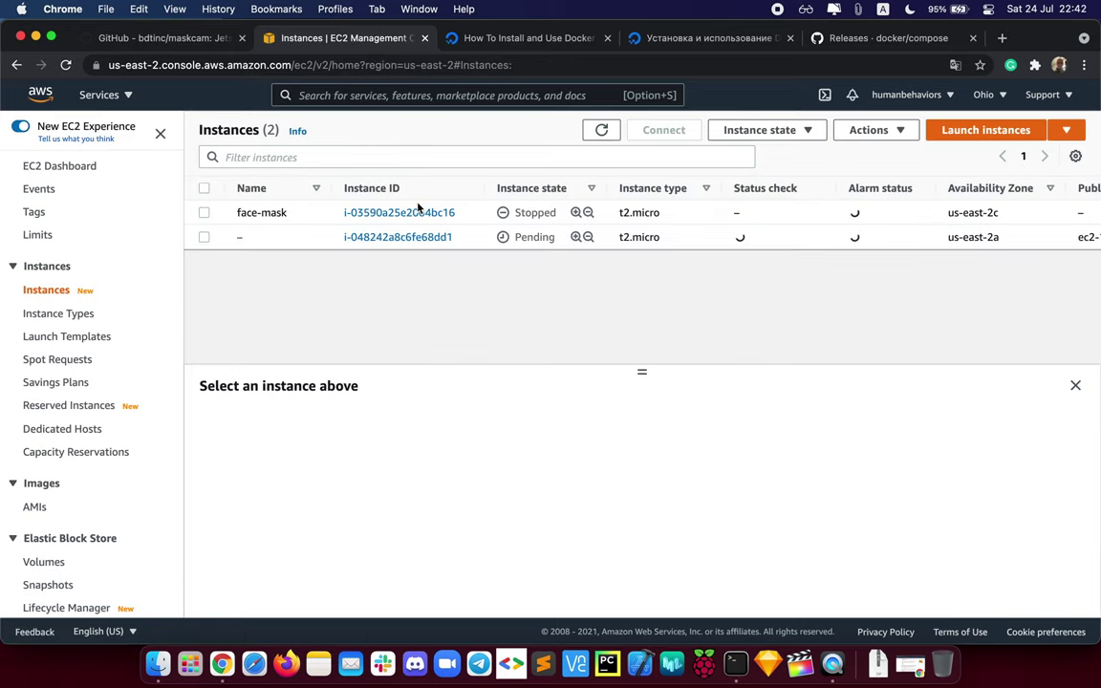
pyautogui.click(301, 245)
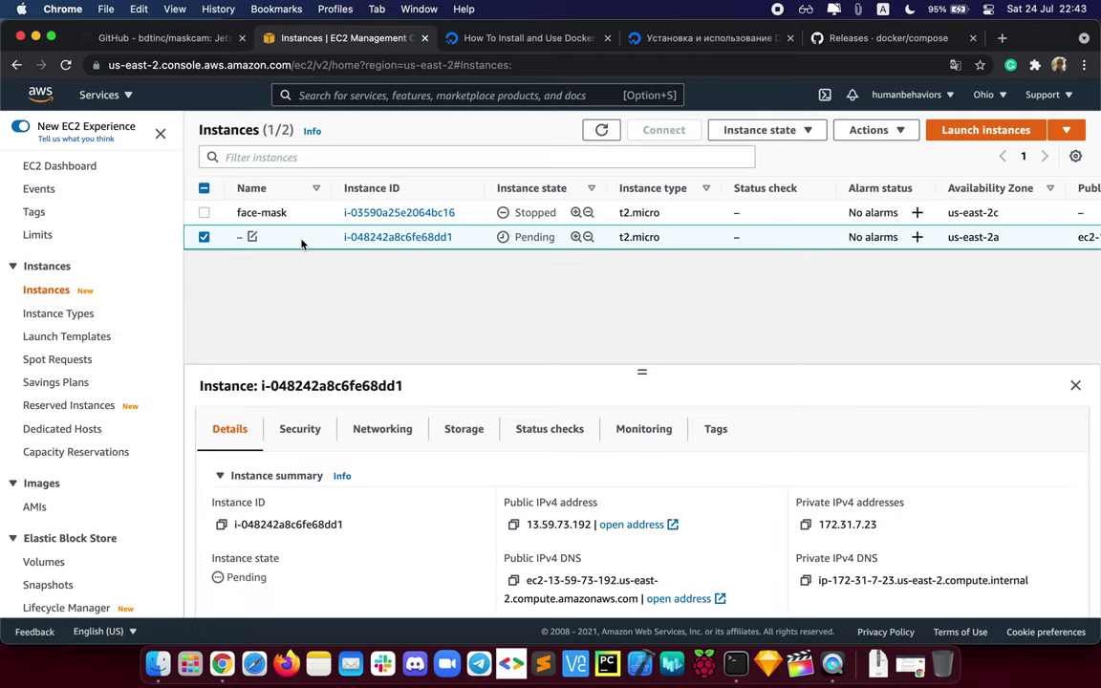
pyautogui.click(601, 133)
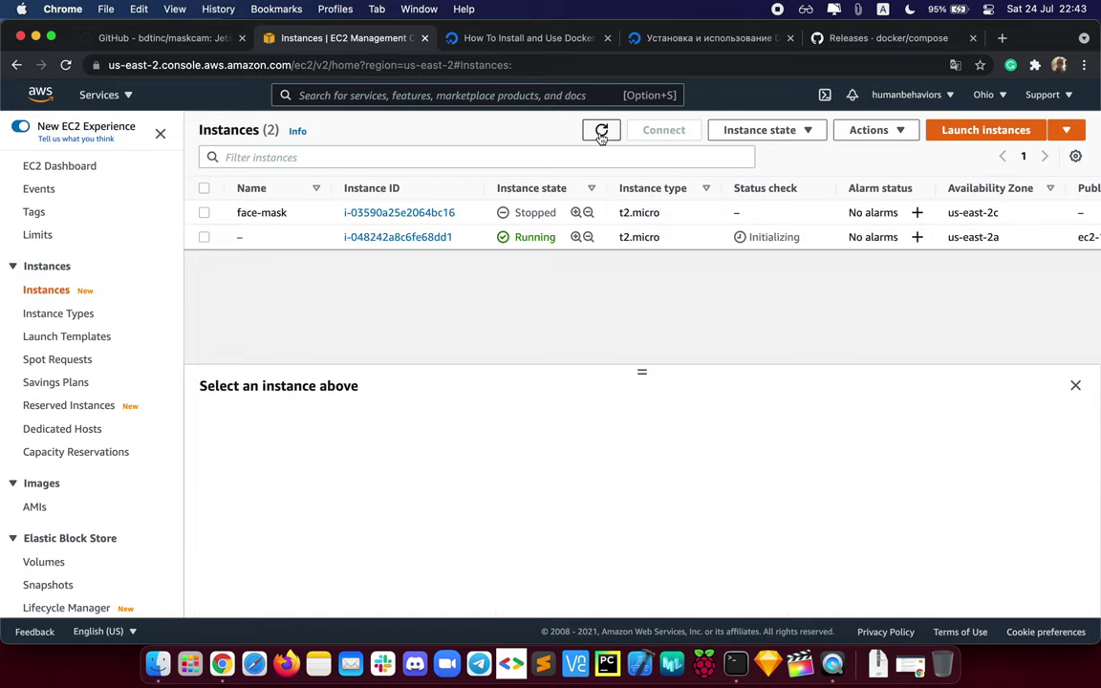
pyautogui.click(285, 234)
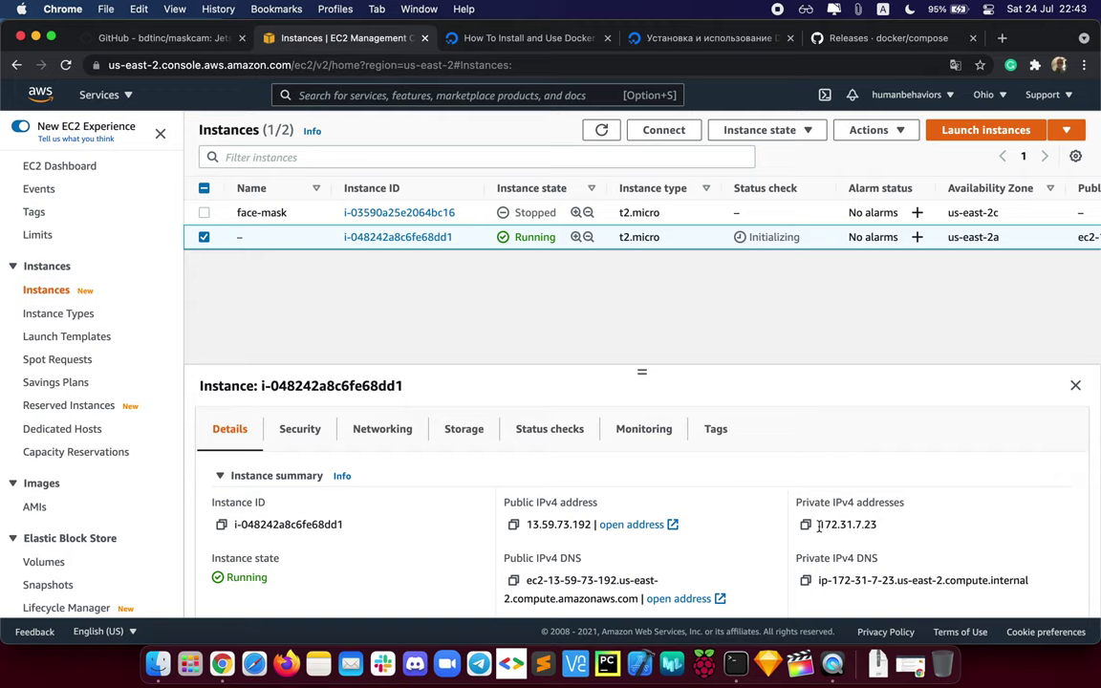
# Step: Copy the new instance's private IPv4 172.31.7.23 and clear the terminal screen
pyautogui.moveTo(819, 525); pyautogui.dragTo(885, 531)
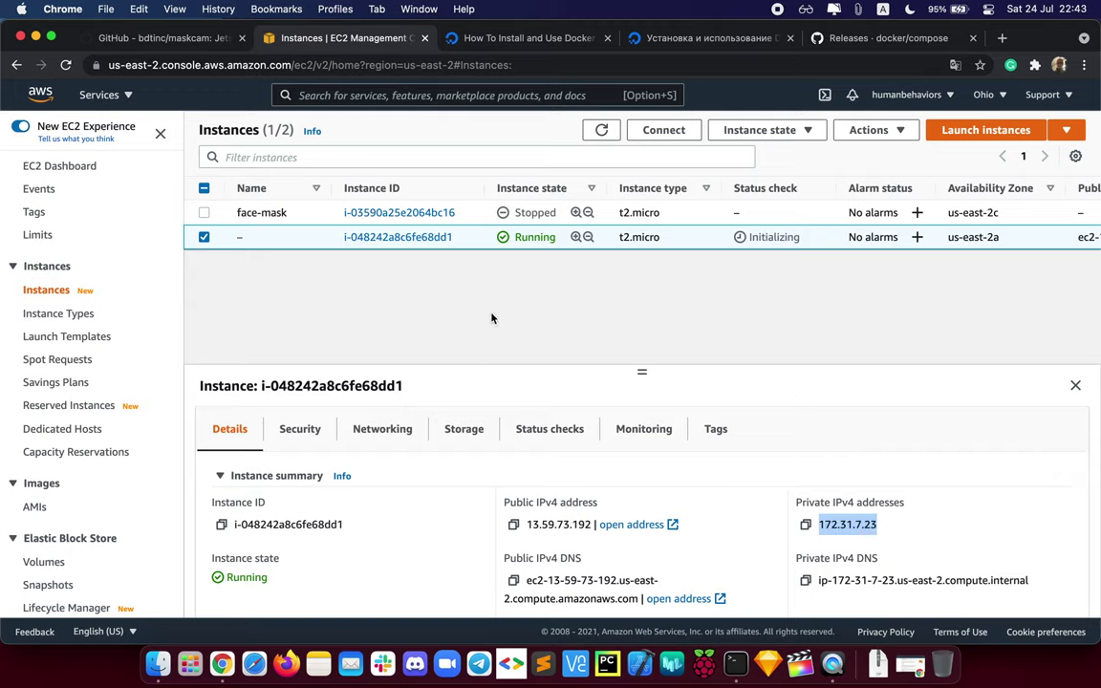
pyautogui.click(736, 663)
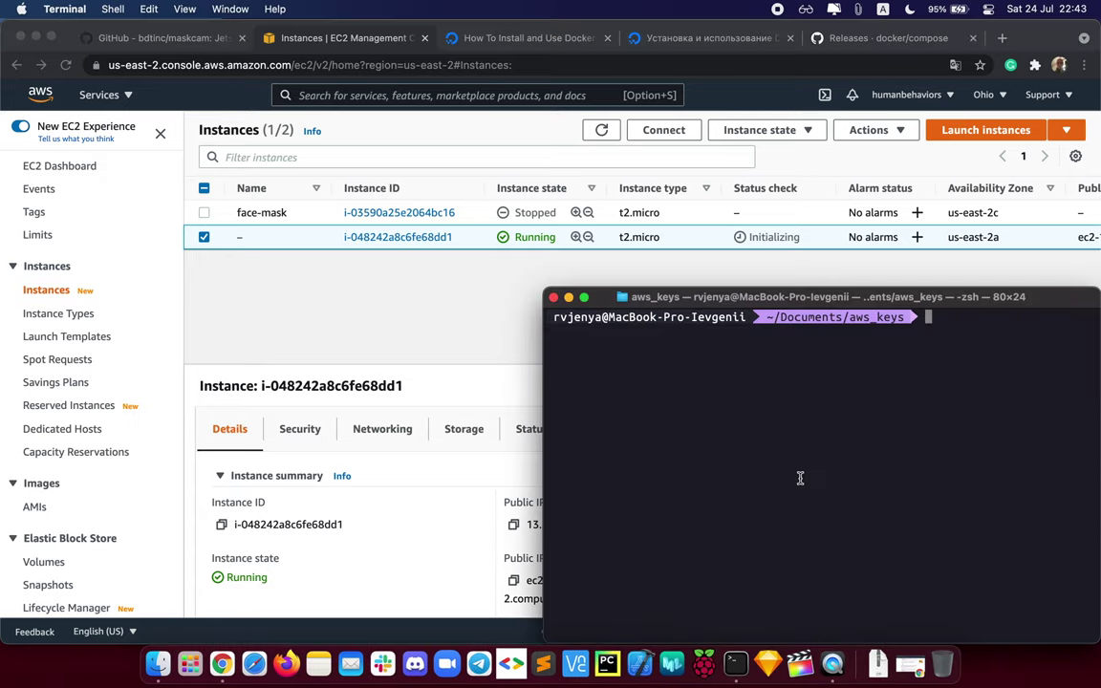
pyautogui.write('clear')
pyautogui.press('Return')
pyautogui.write('ls')
pyautogui.press('BackSpace')
pyautogui.press('BackSpace')
pyautogui.click(435, 334)
pyautogui.rightClick(305, 243)
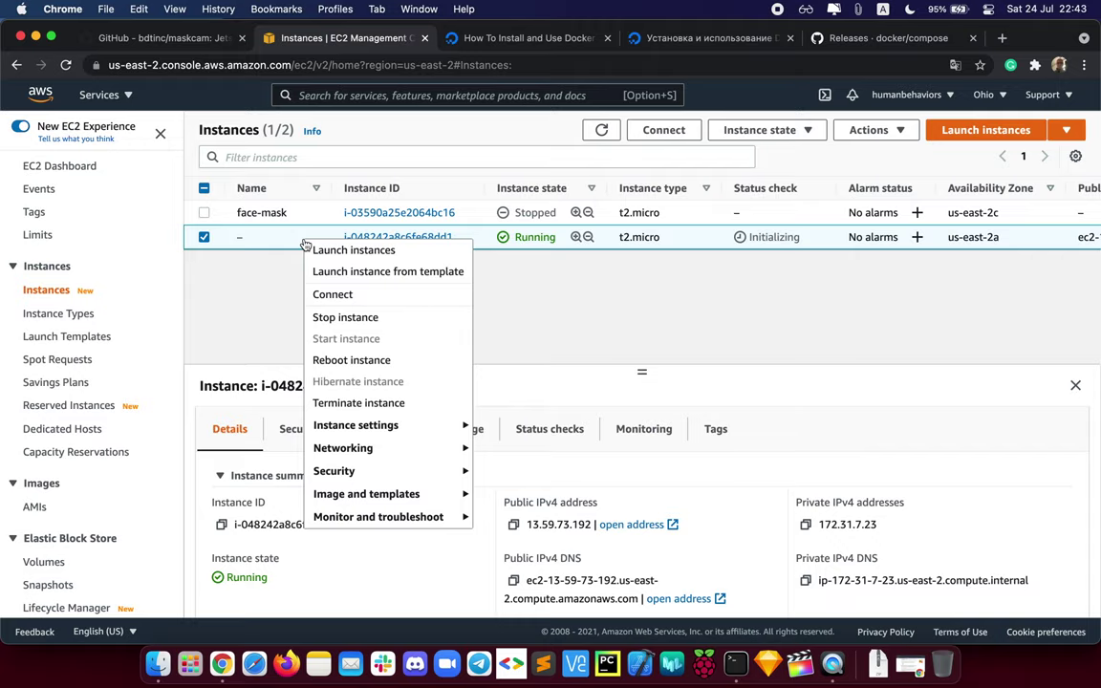
# Step: Open the instance's SSH client connection steps and copy the example ssh command
pyautogui.click(358, 297)
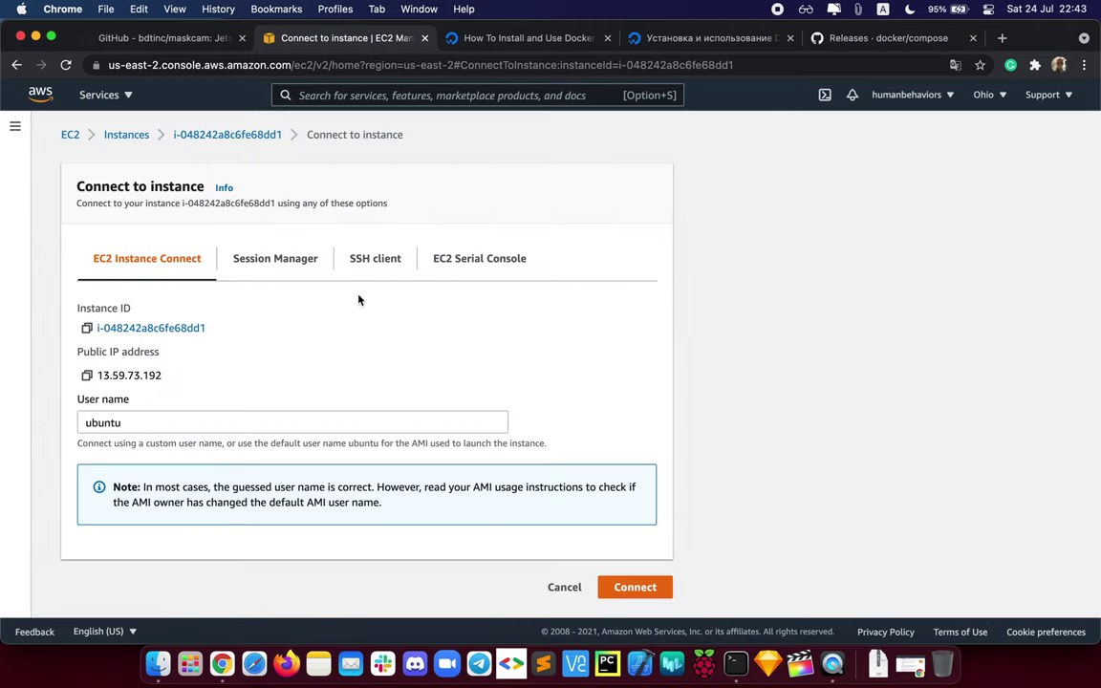
pyautogui.click(385, 267)
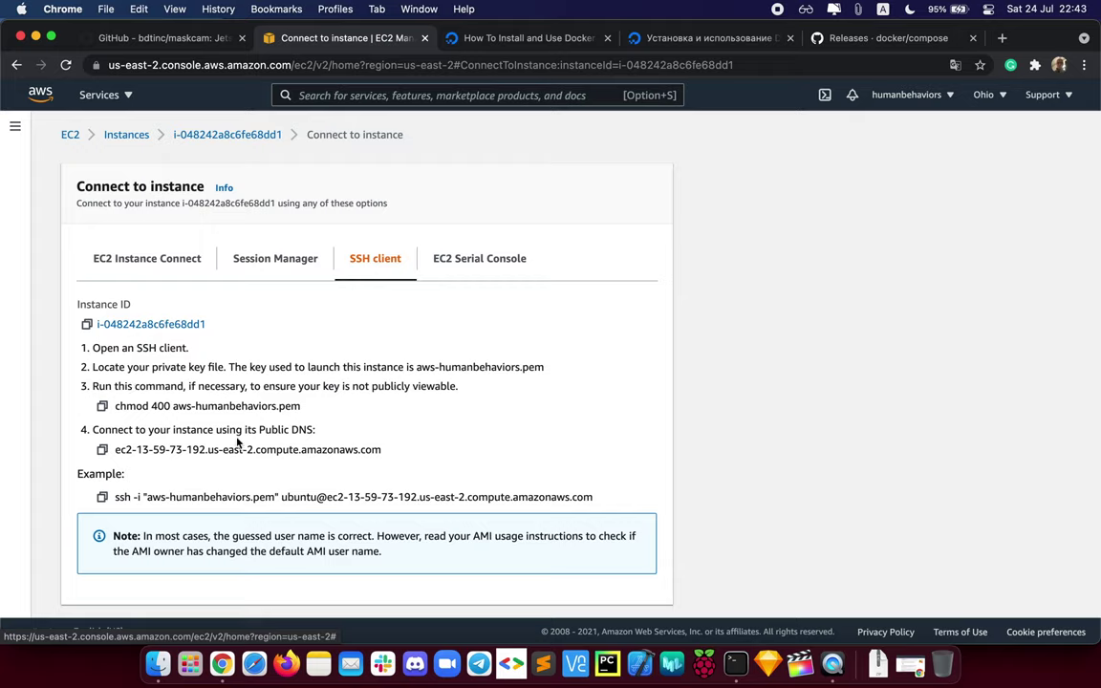
pyautogui.moveTo(172, 406); pyautogui.dragTo(315, 411)
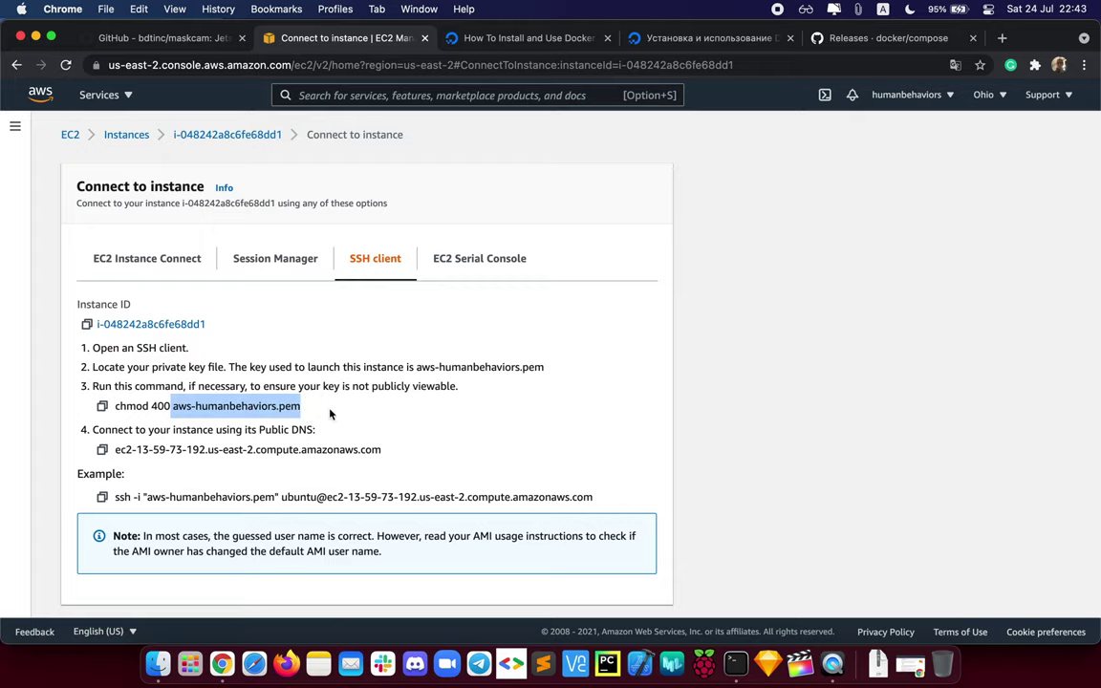
pyautogui.click(329, 413)
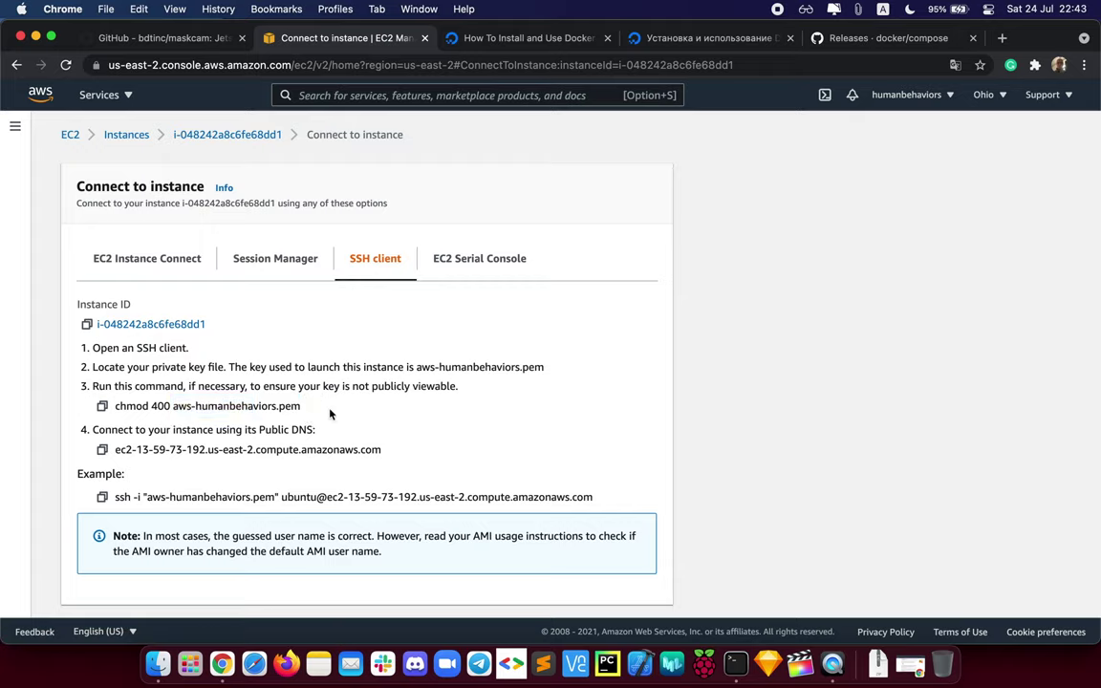
pyautogui.click(158, 405)
pyautogui.moveTo(78, 474); pyautogui.dragTo(151, 477)
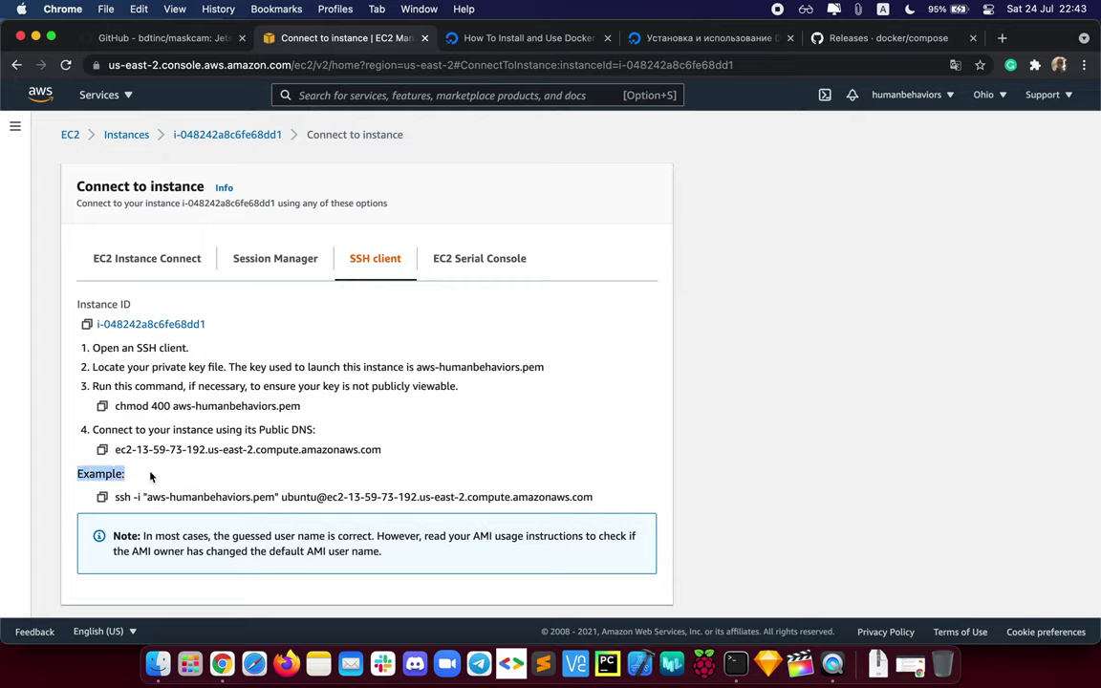
pyautogui.click(150, 475)
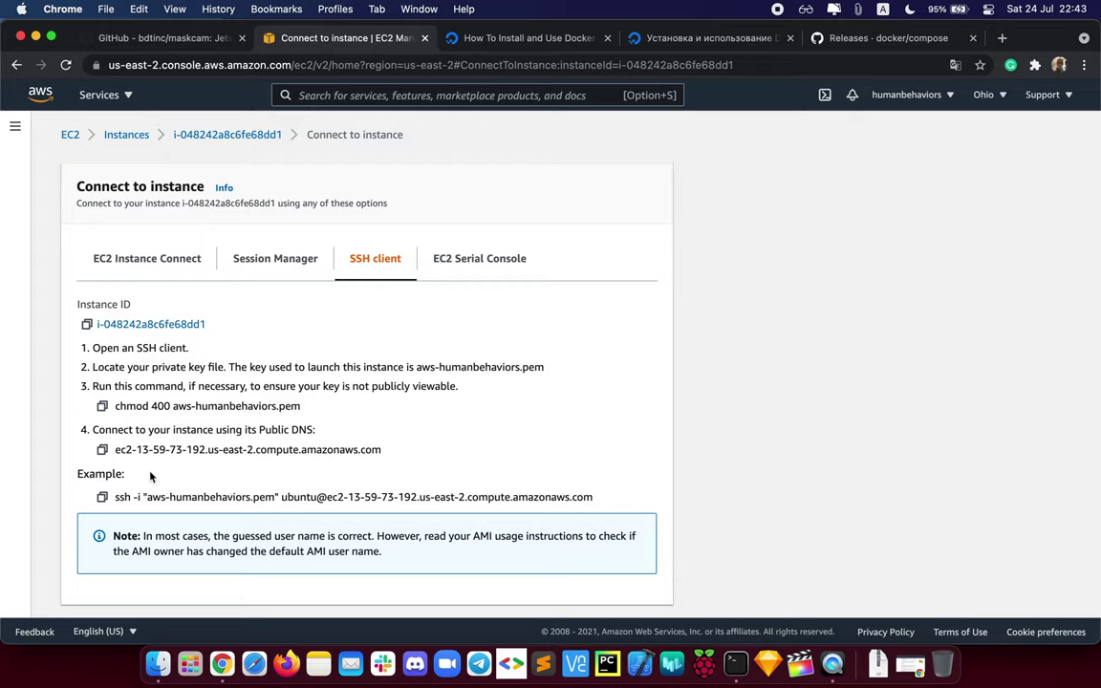
pyautogui.click(102, 497)
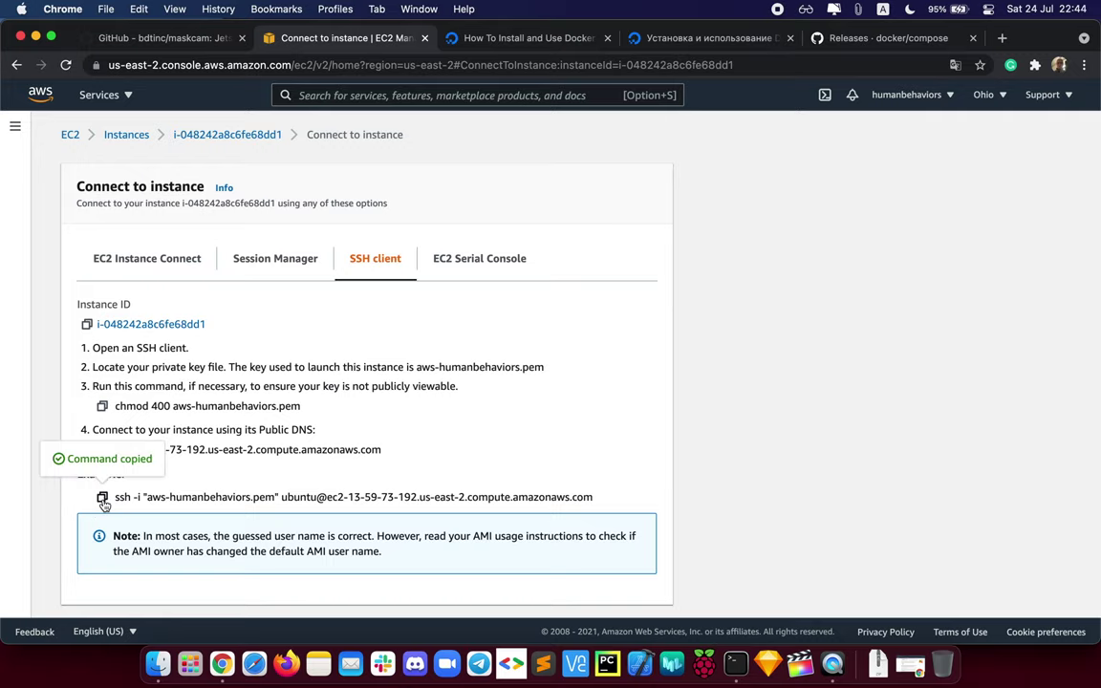
pyautogui.click(736, 662)
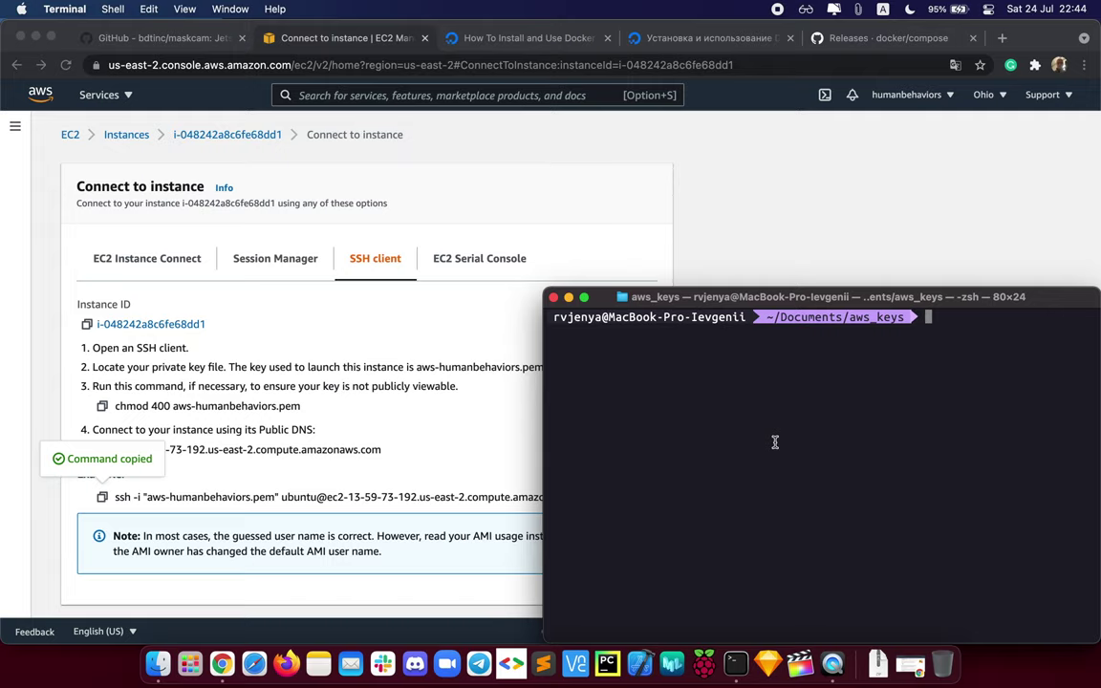
# Step: List the aws_keys files, then paste and run the ssh command using aws-humanbehaviors.pem as ubuntu
pyautogui.write('ls')
pyautogui.press('Return')
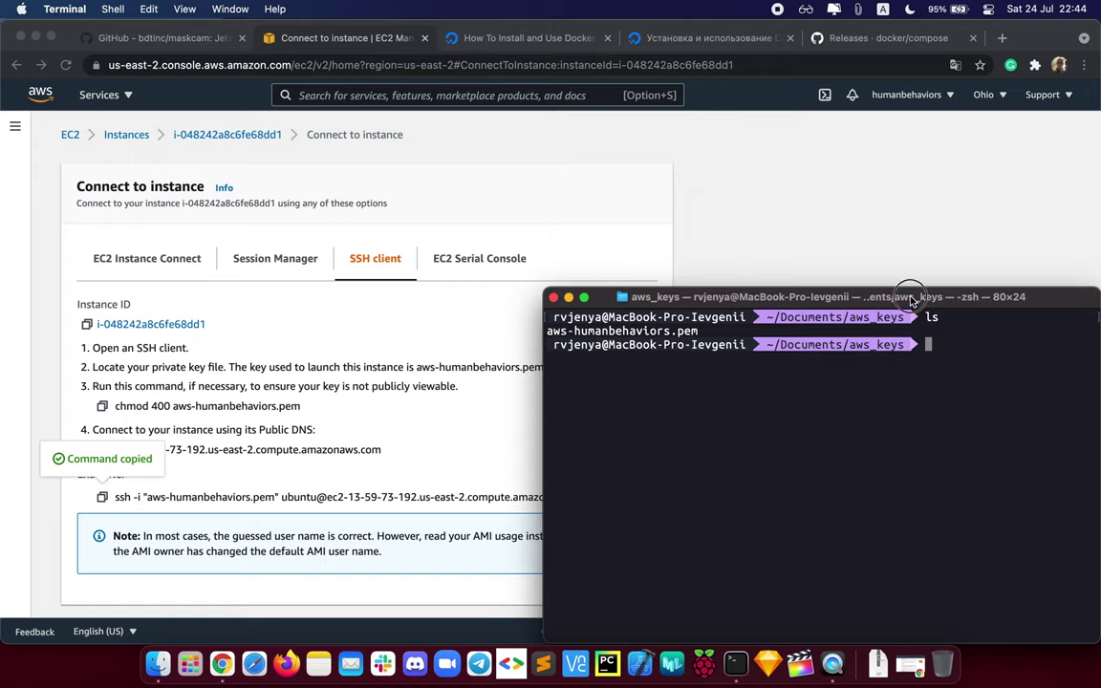
pyautogui.moveTo(914, 301); pyautogui.dragTo(913, 224)
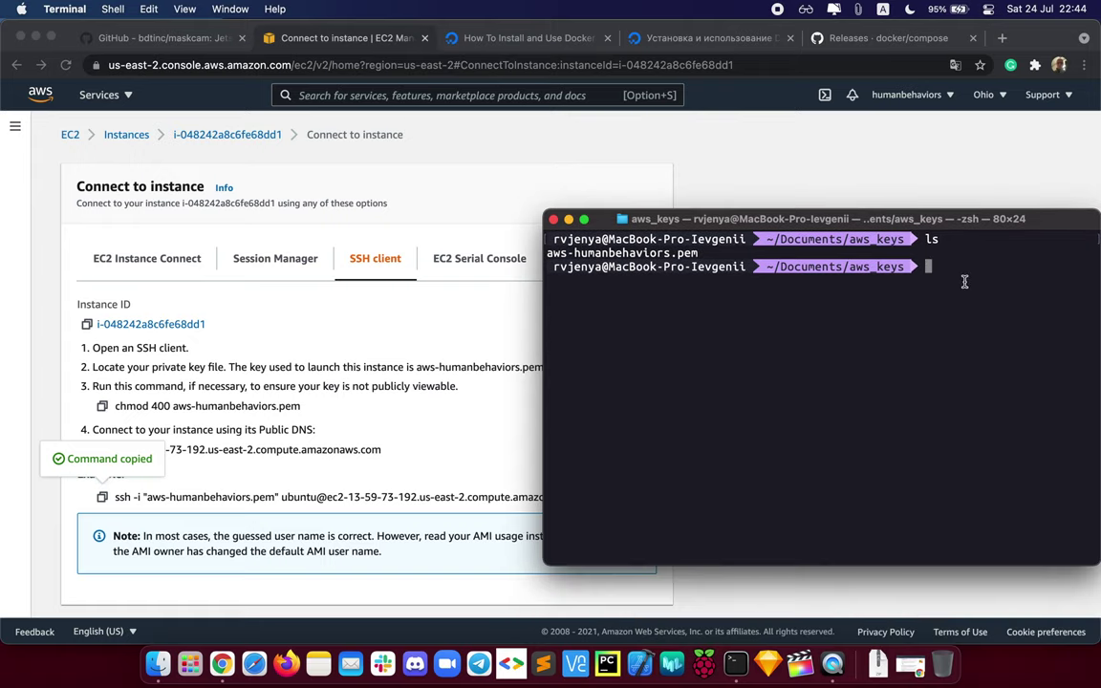
pyautogui.press('super+v')
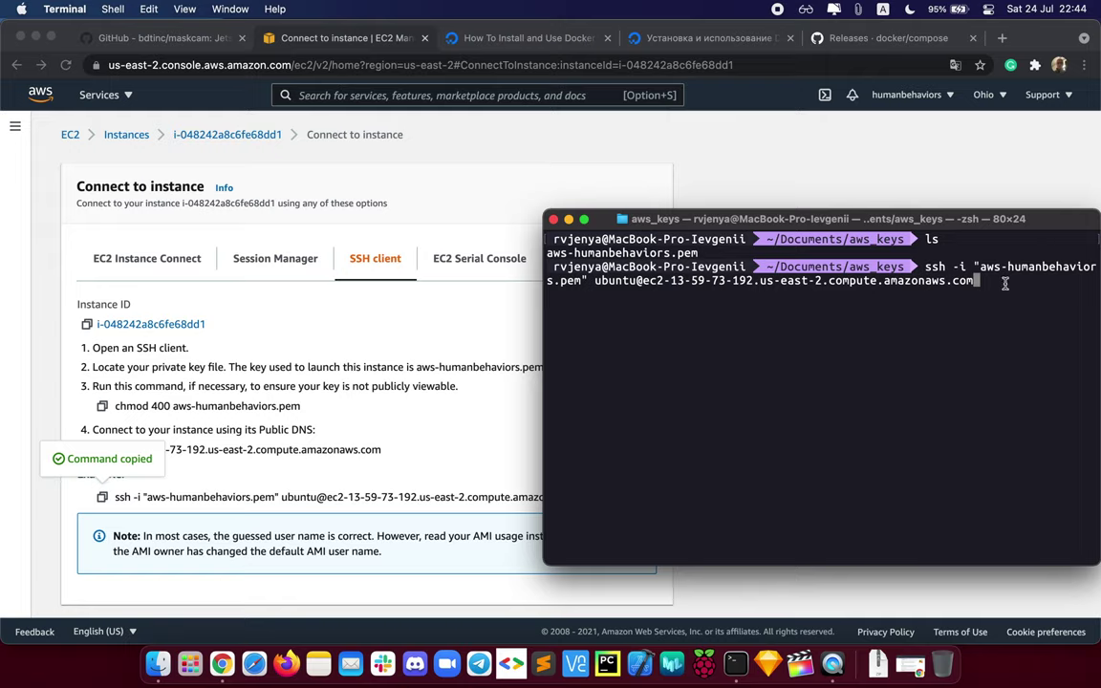
pyautogui.doubleClick(558, 279)
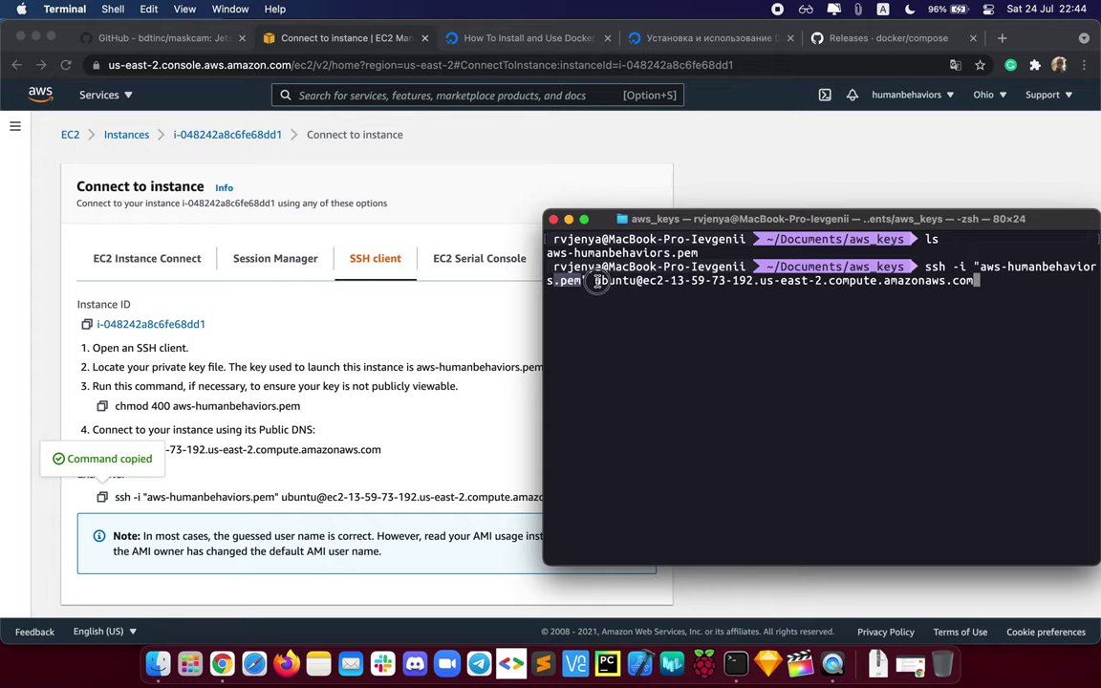
pyautogui.moveTo(593, 280); pyautogui.dragTo(637, 280)
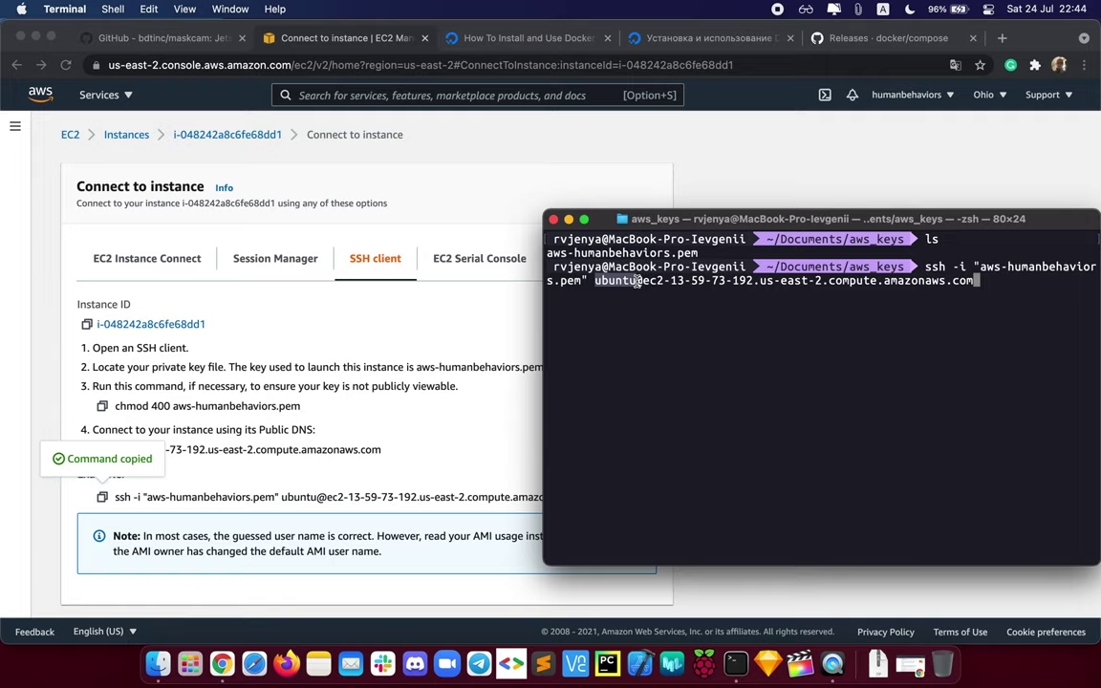
pyautogui.click(665, 312)
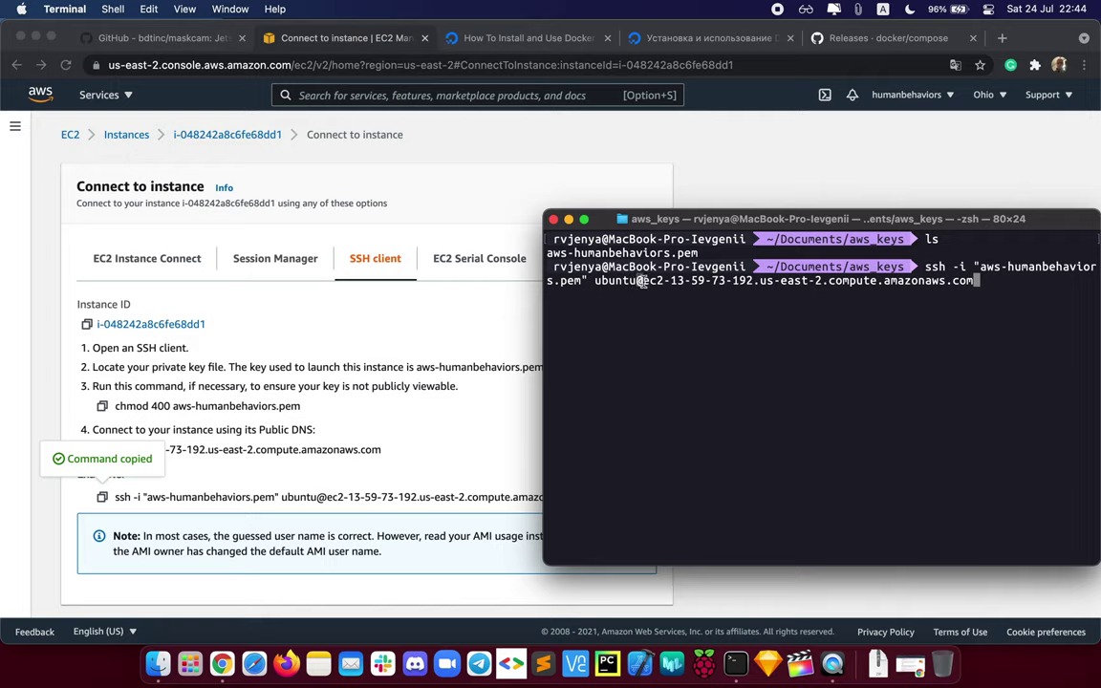
pyautogui.click(639, 281)
pyautogui.moveTo(639, 281); pyautogui.dragTo(975, 281)
pyautogui.click(975, 282)
pyautogui.press('Return')
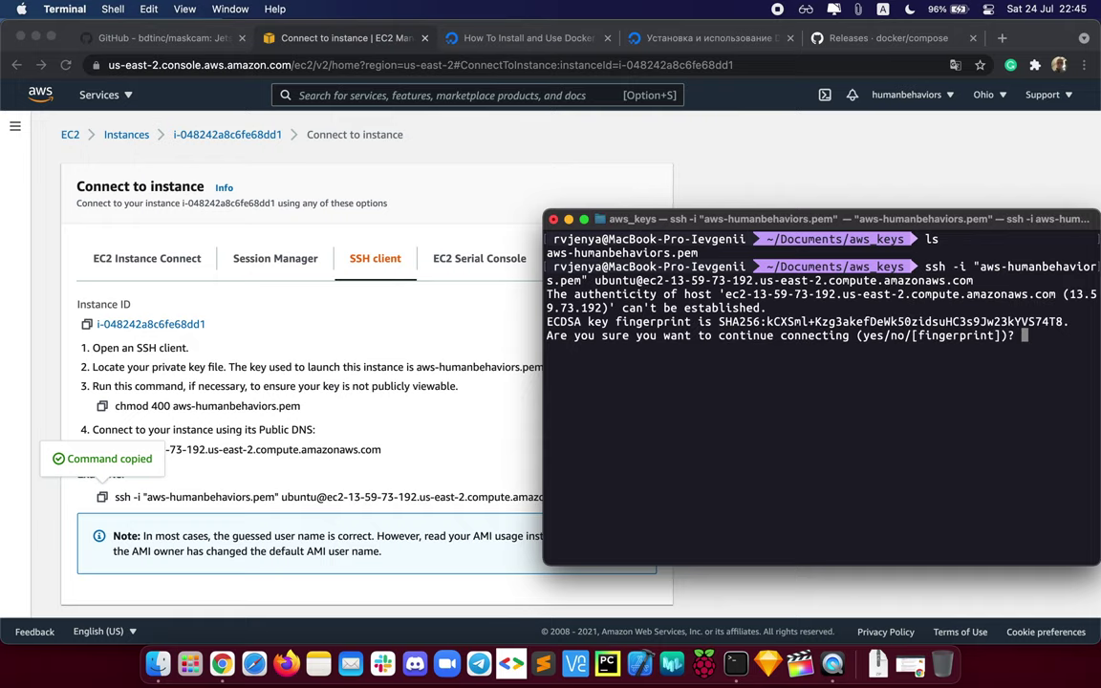
# Step: Answer 'yes' to trust the host key and confirm pwd returns /home/ubuntu
pyautogui.write('yes')
pyautogui.press('Return')
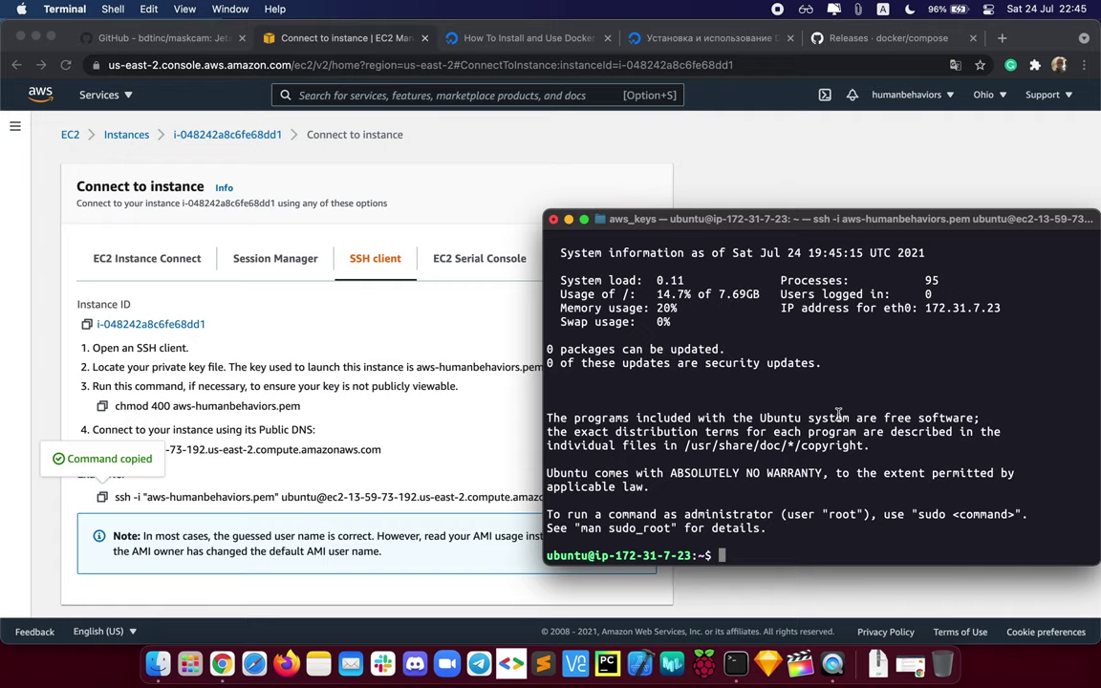
pyautogui.write('pwd')
pyautogui.press('Return')
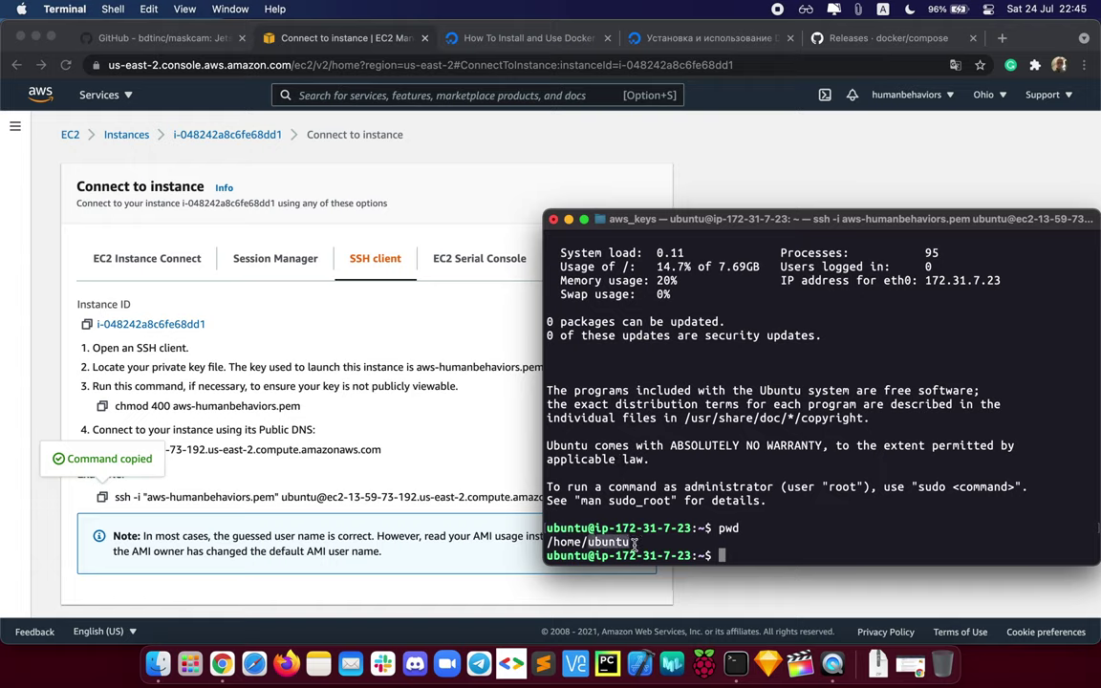
pyautogui.click(429, 442)
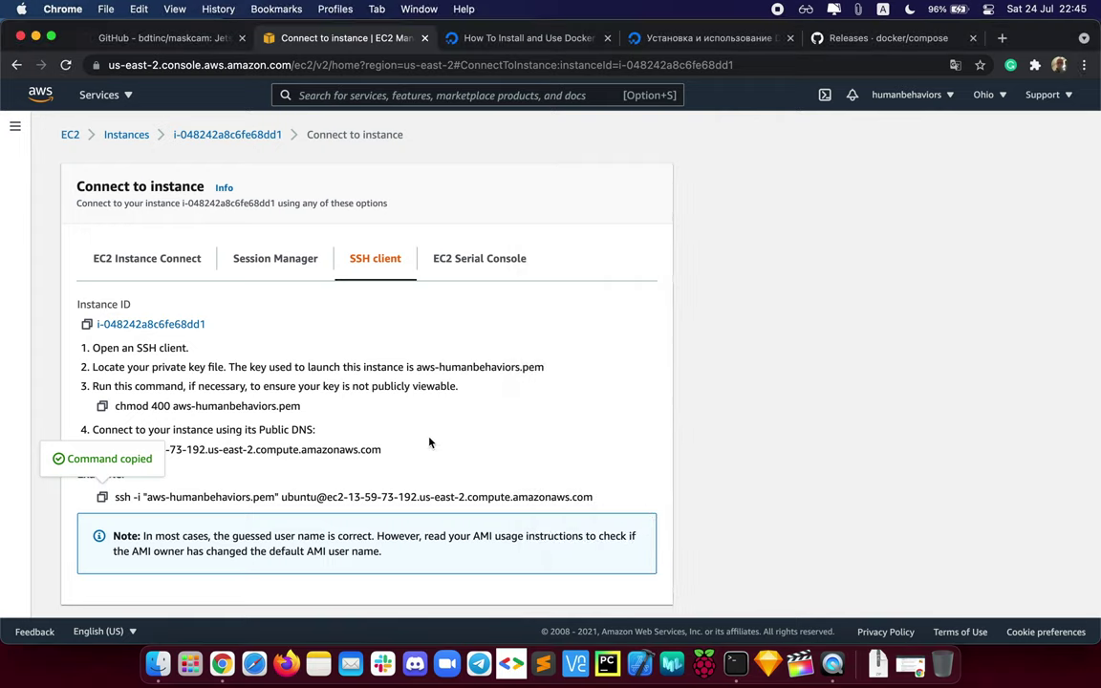
pyautogui.click(127, 135)
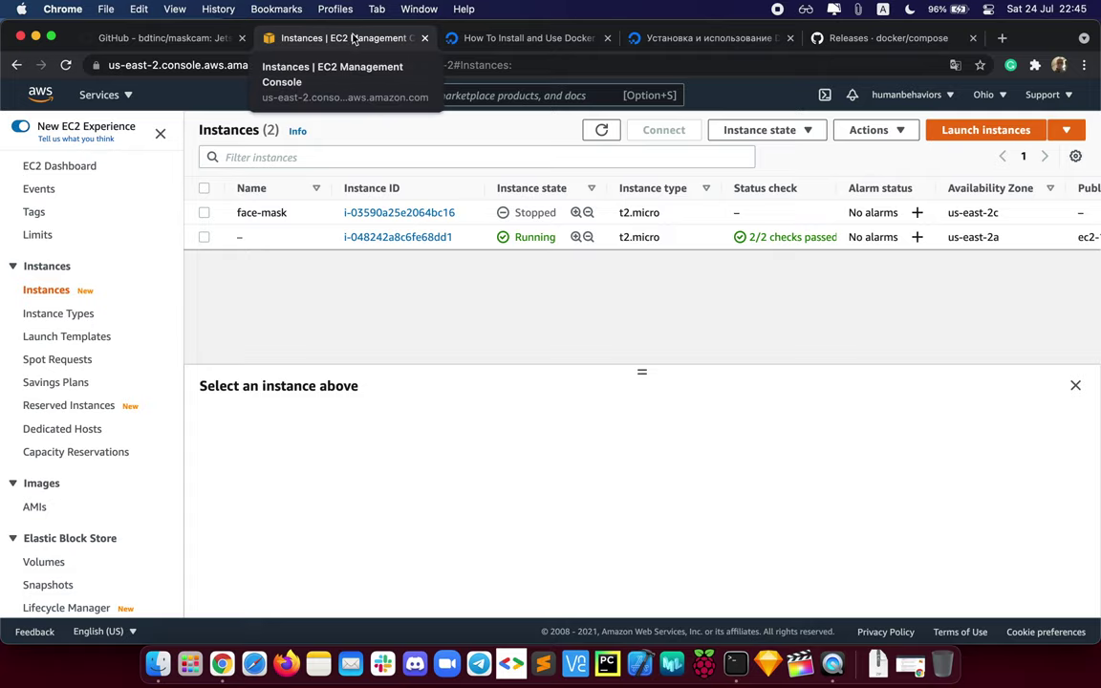
pyautogui.click(173, 39)
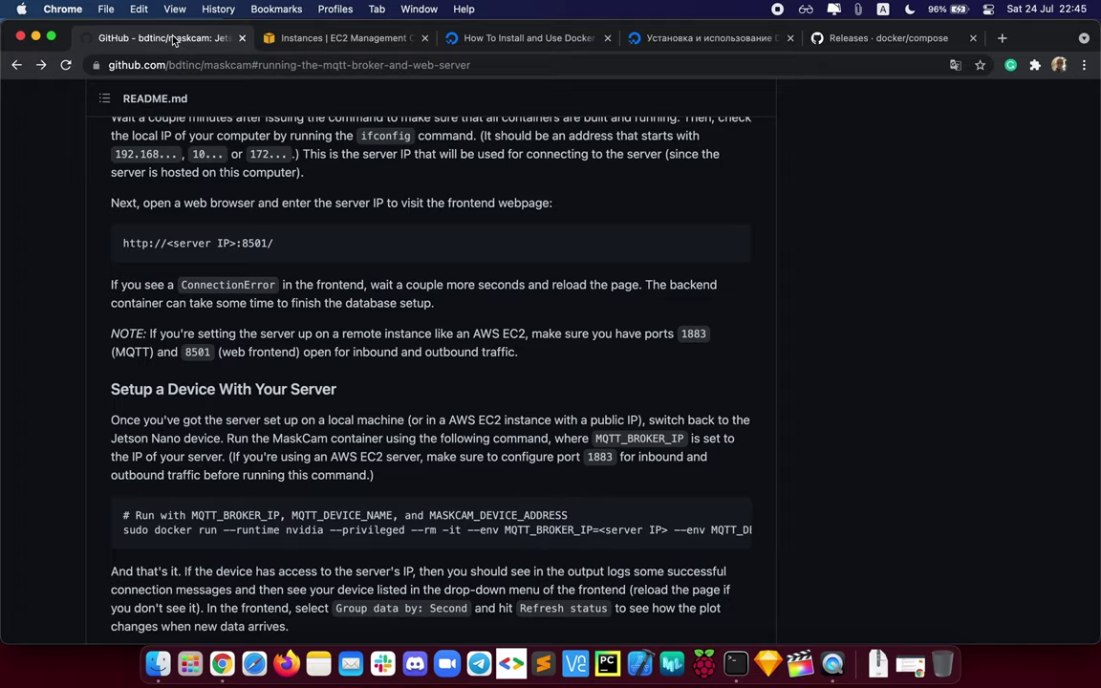
pyautogui.scroll(10, 332, 412)
pyautogui.scroll(20, 331, 413)
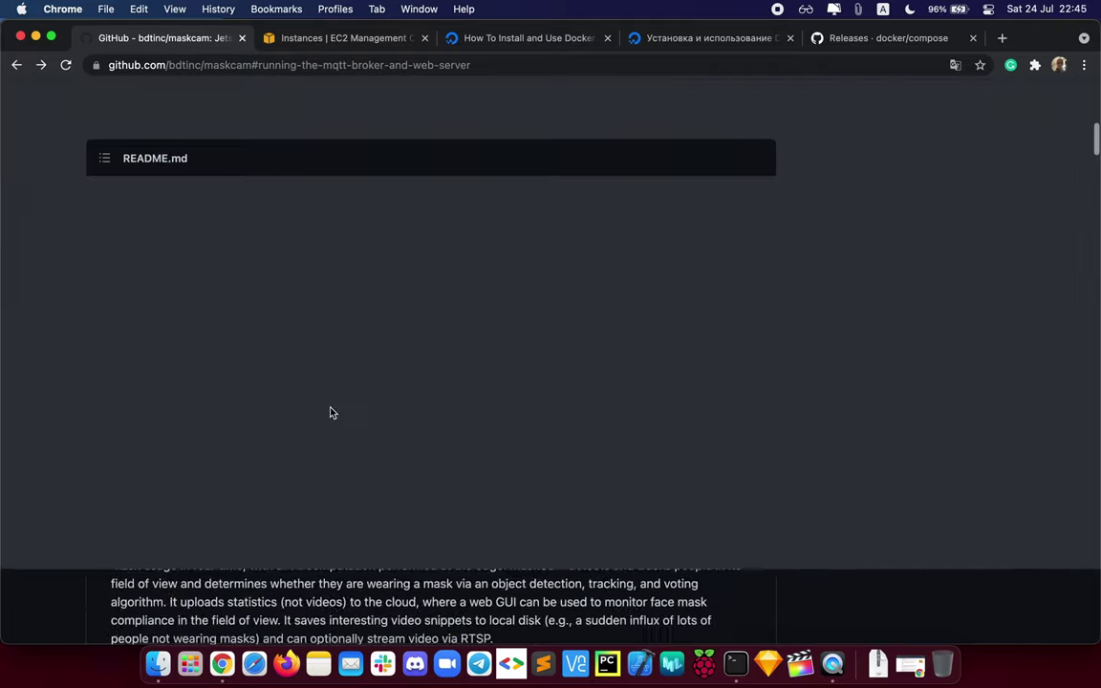
pyautogui.scroll(-5, 331, 411)
pyautogui.scroll(5, 331, 410)
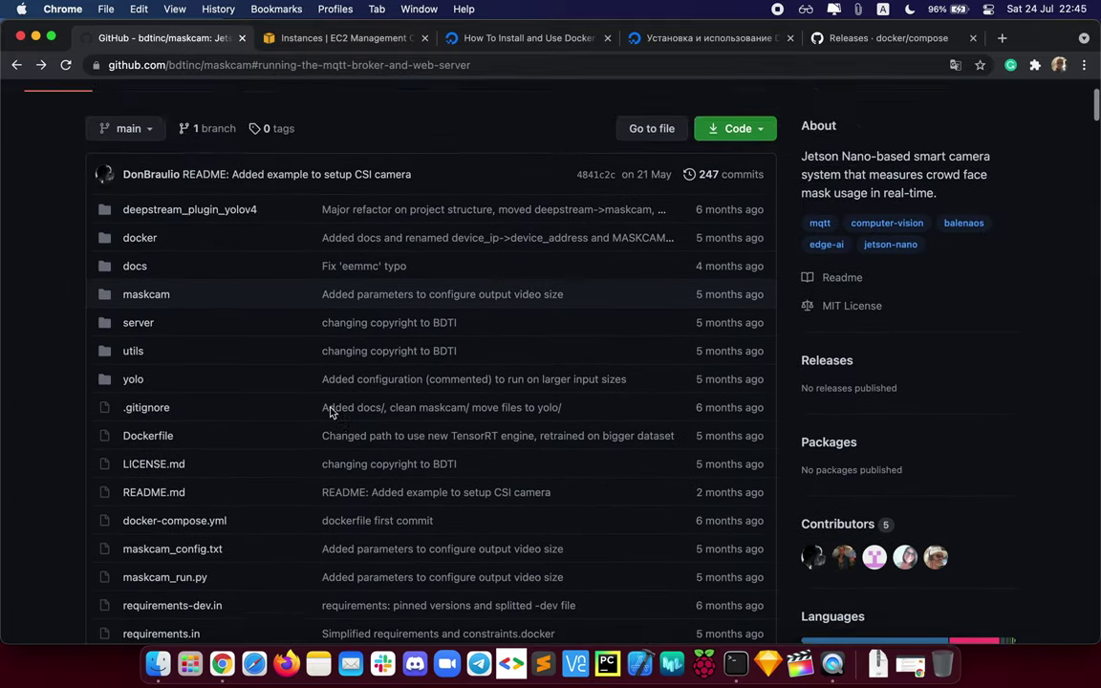
pyautogui.click(761, 256)
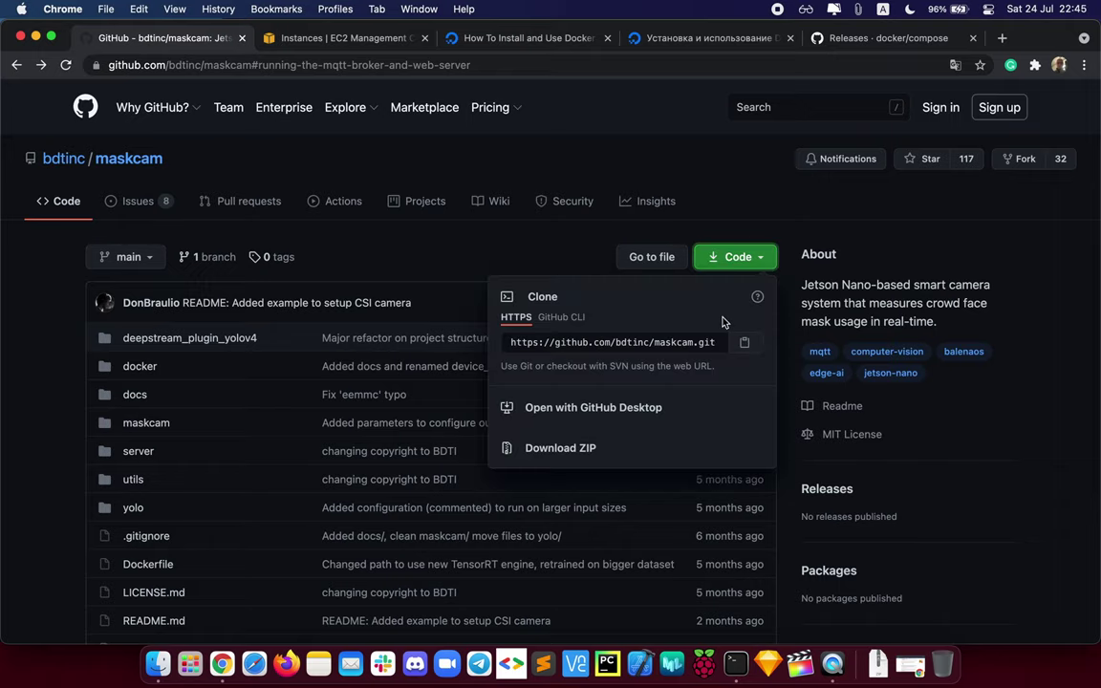
# Step: Run git clone with the pasted maskcam URL on the server and list the home directory
pyautogui.press('super+Tab')
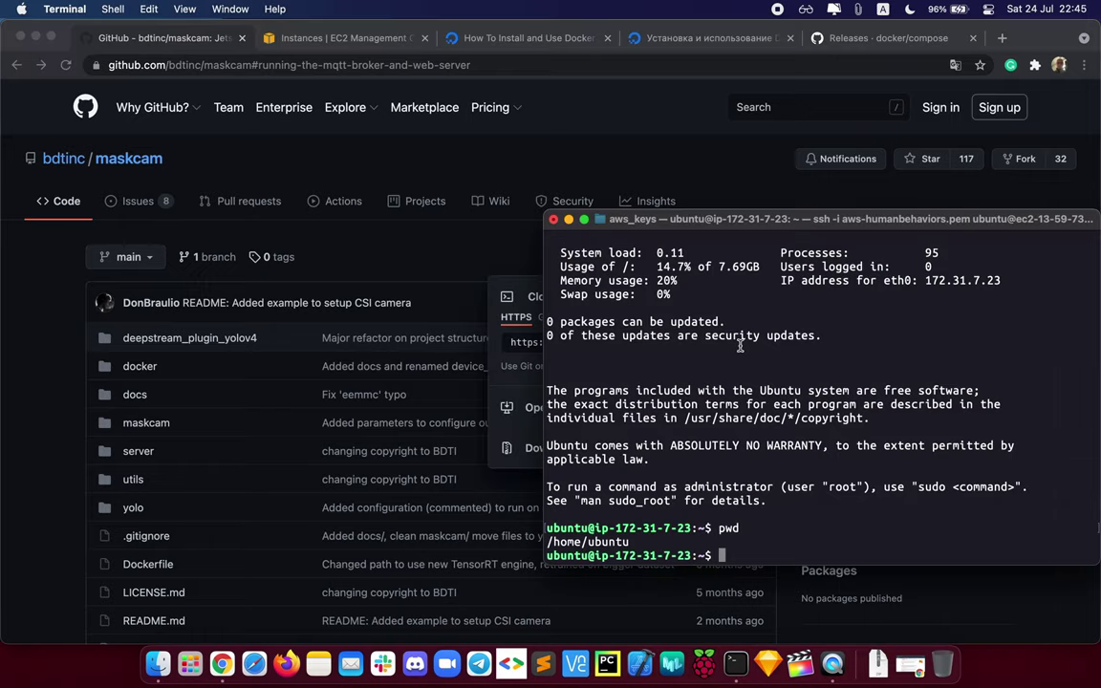
pyautogui.write('git clone')
pyautogui.press('super+v')
pyautogui.press('Left')
pyautogui.press('Left')
pyautogui.press('Left')
pyautogui.press('Left')
pyautogui.press('Left')
pyautogui.press('Left')
pyautogui.press('Left')
pyautogui.press('Left')
pyautogui.press('Left')
pyautogui.press('Left')
pyautogui.press('Left')
pyautogui.press('Left')
pyautogui.press('Left')
pyautogui.press('Left')
pyautogui.press('Left')
pyautogui.press('Left')
pyautogui.press('Left')
pyautogui.press('Left')
pyautogui.press('Left')
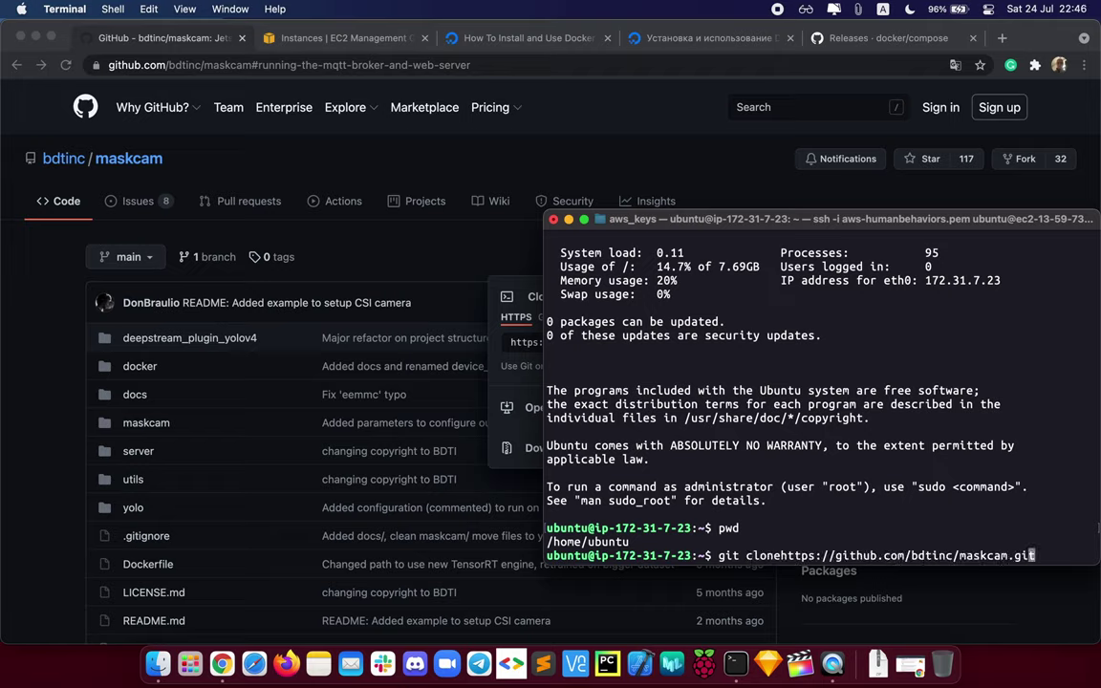
pyautogui.press('Left')
pyautogui.press('Left')
pyautogui.press('Left')
pyautogui.press('Left')
pyautogui.press('Left')
pyautogui.press('Left')
pyautogui.press('Left')
pyautogui.press('Left')
pyautogui.press('Left')
pyautogui.press('Left')
pyautogui.press('Left')
pyautogui.press('Left')
pyautogui.press('Left')
pyautogui.press('Left')
pyautogui.press('Left')
pyautogui.press('Left')
pyautogui.press('Left')
pyautogui.press('Left')
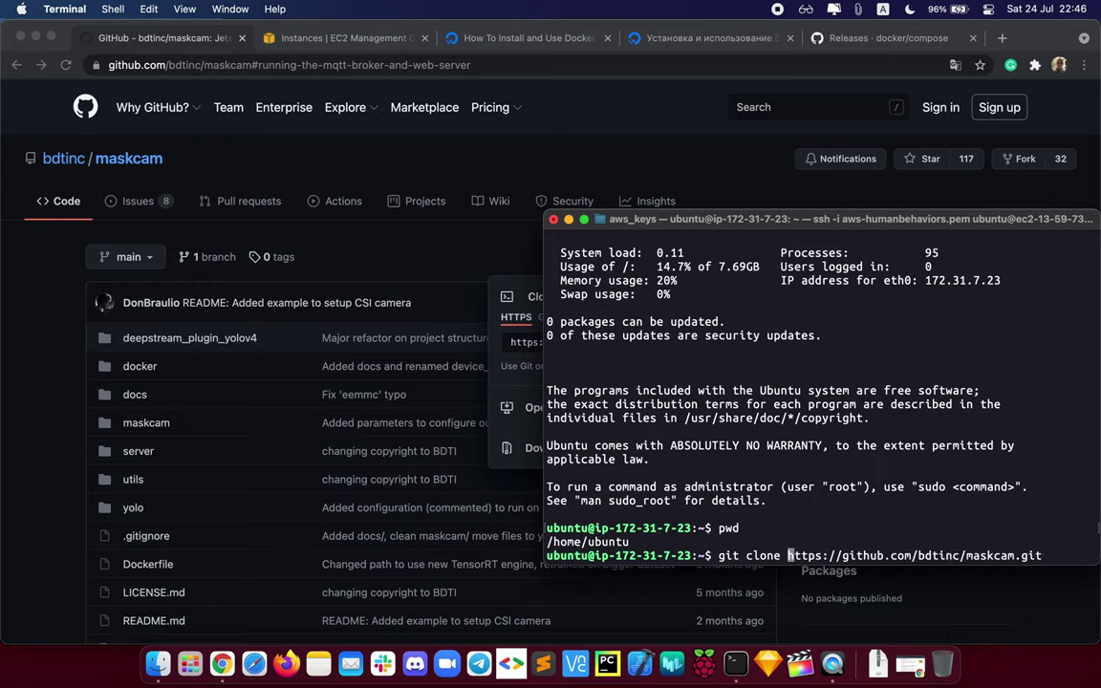
pyautogui.press('Return')
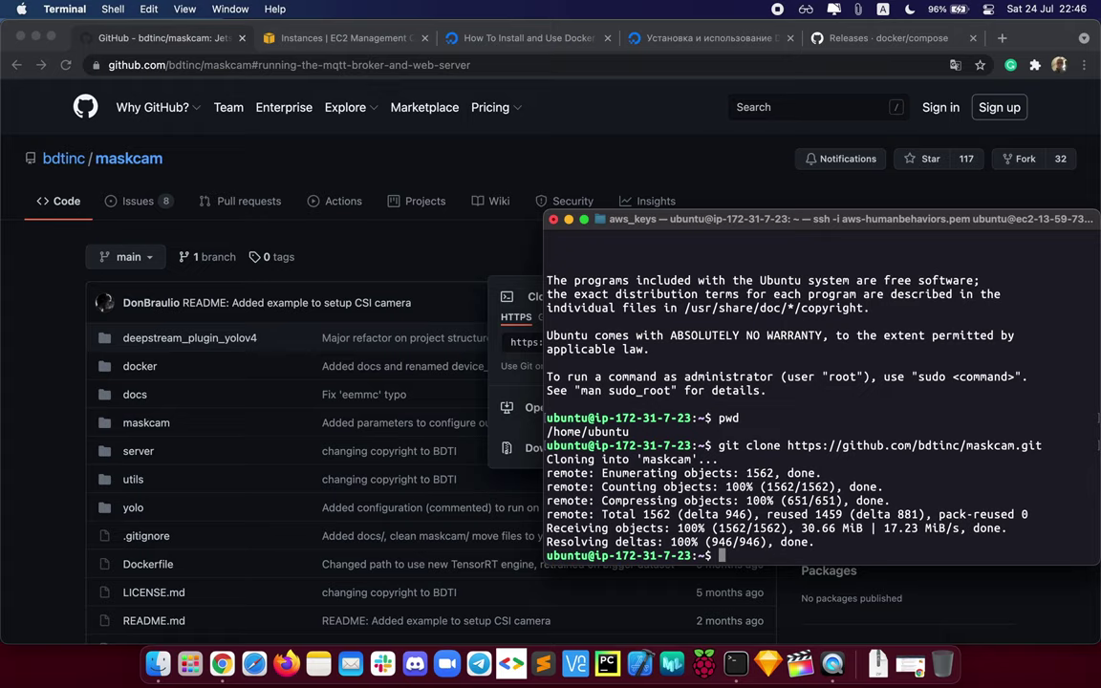
pyautogui.write('ls')
pyautogui.press('Return')
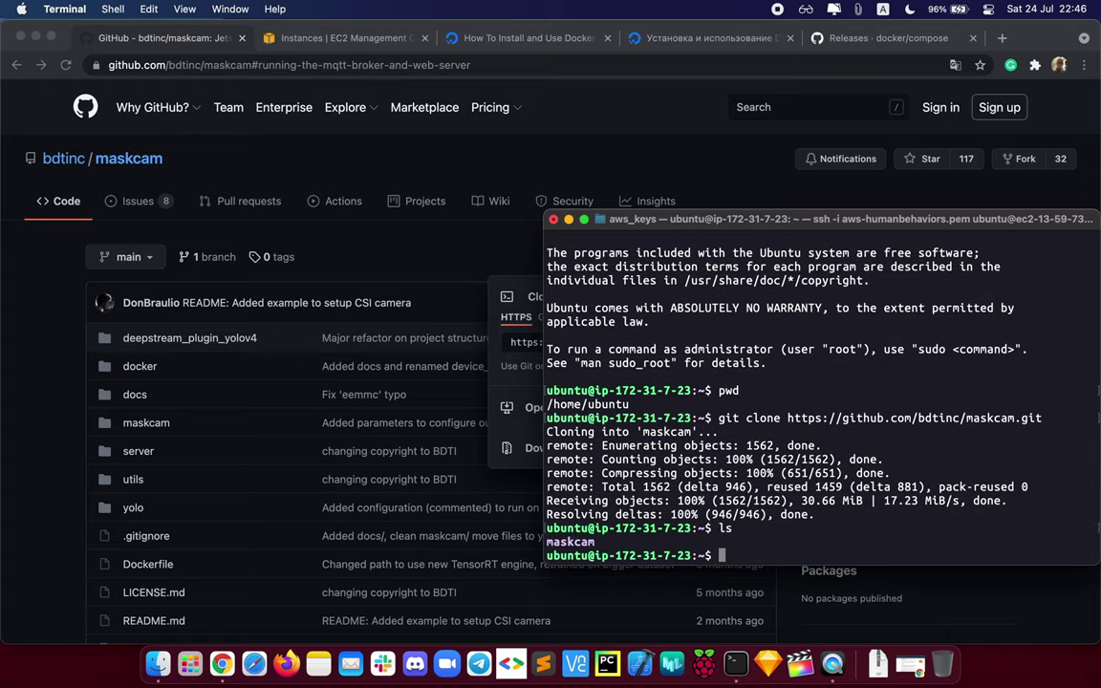
# Step: Enter the maskcam folder and list the repository's files
pyautogui.write('cd mas')
pyautogui.press('Tab')
pyautogui.press('Return')
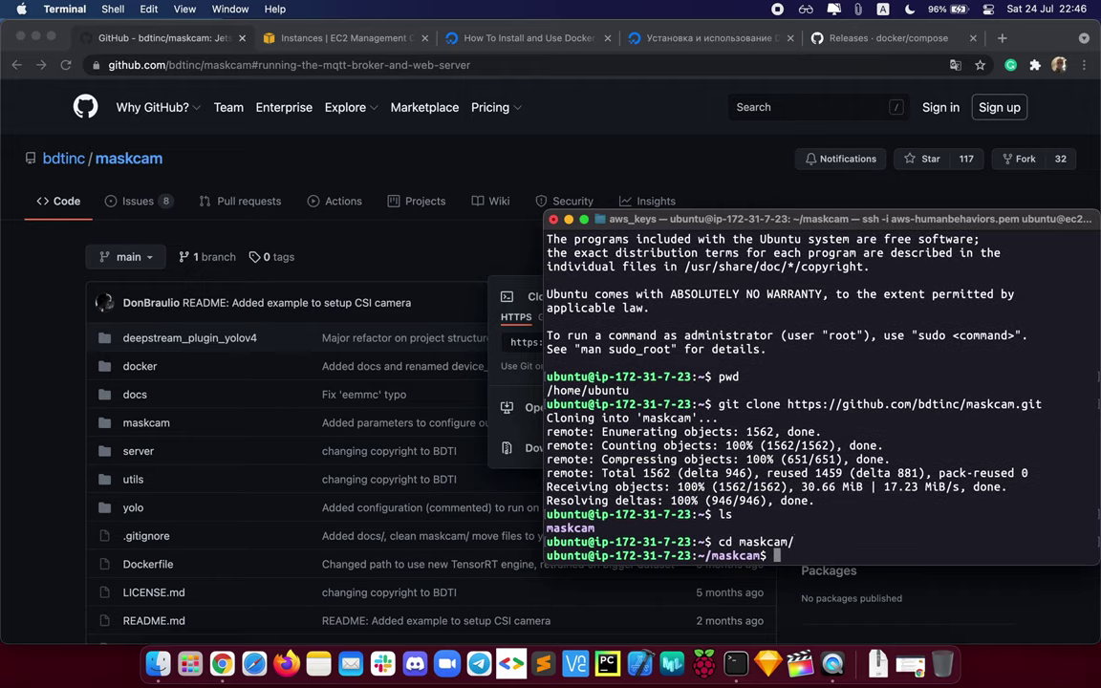
pyautogui.write('ls')
pyautogui.press('Return')
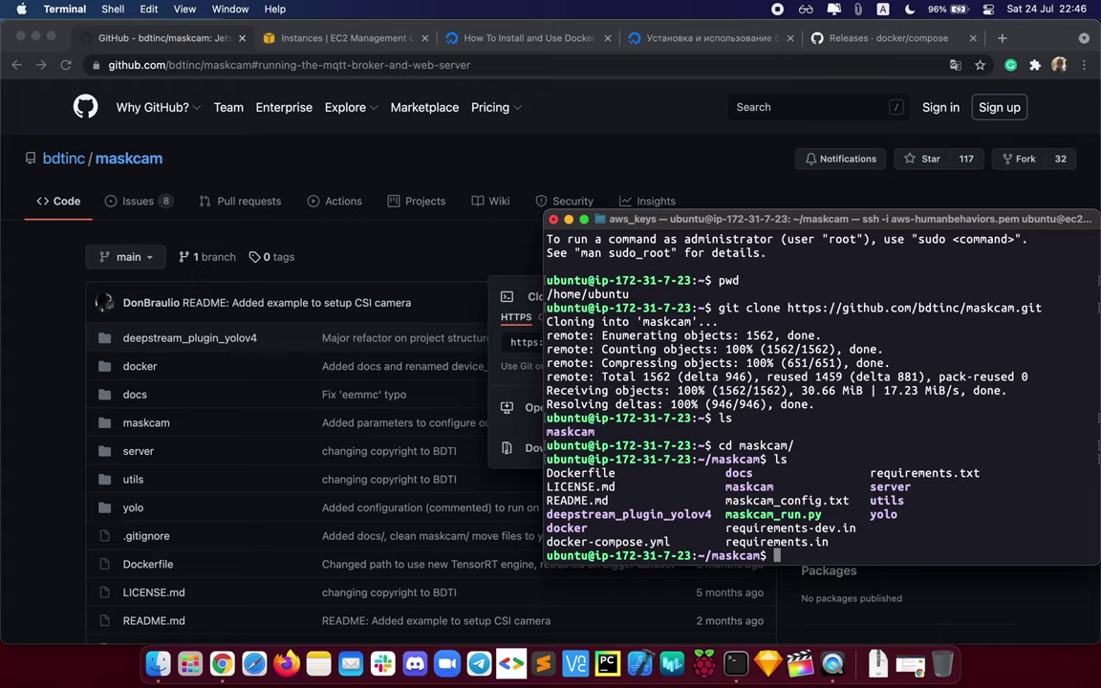
# Step: Enter the server folder, list it, and point out the database.env and frontend.env templates
pyautogui.write('cd ser')
pyautogui.press('Tab')
pyautogui.press('Return')
pyautogui.write('ls')
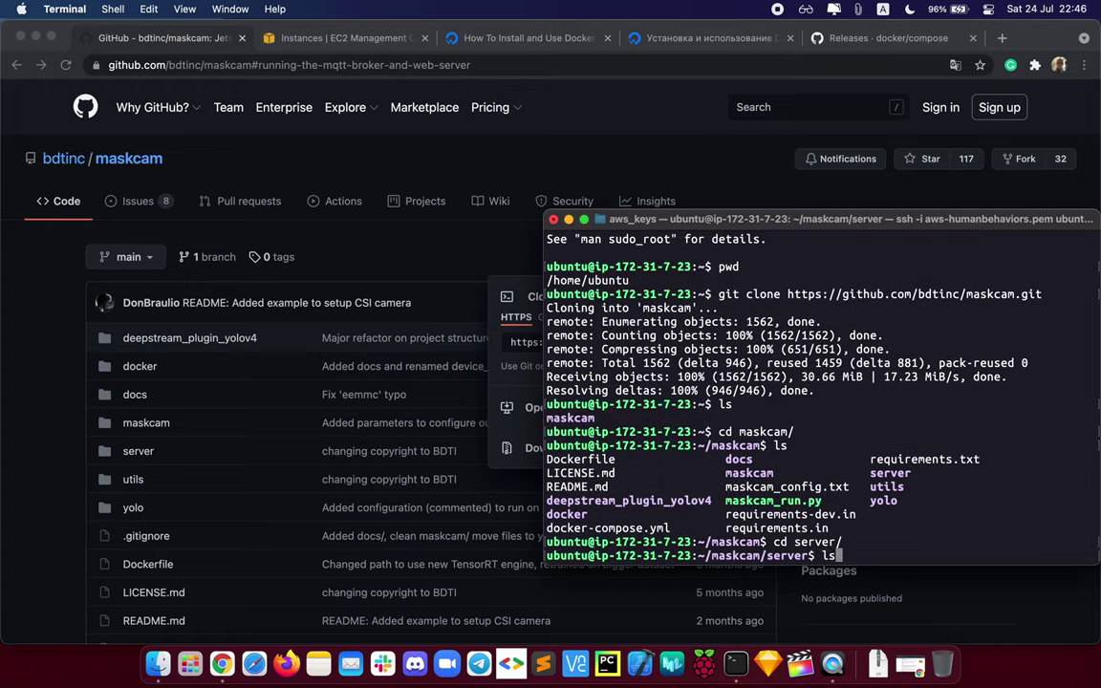
pyautogui.press('Return')
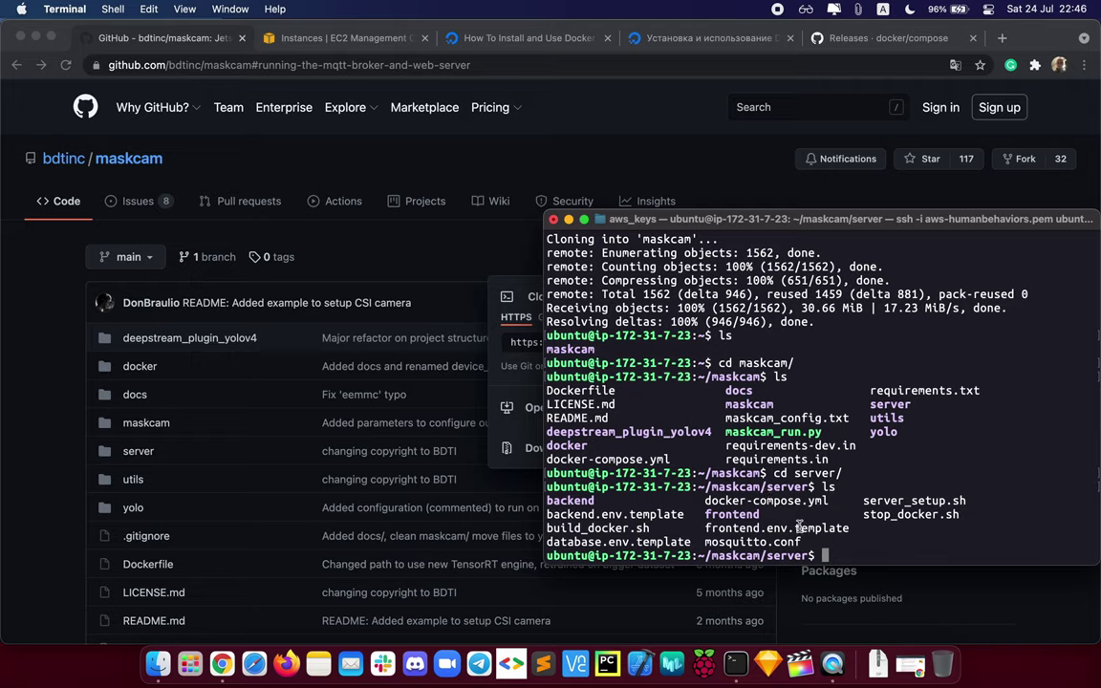
pyautogui.moveTo(794, 527); pyautogui.dragTo(855, 527)
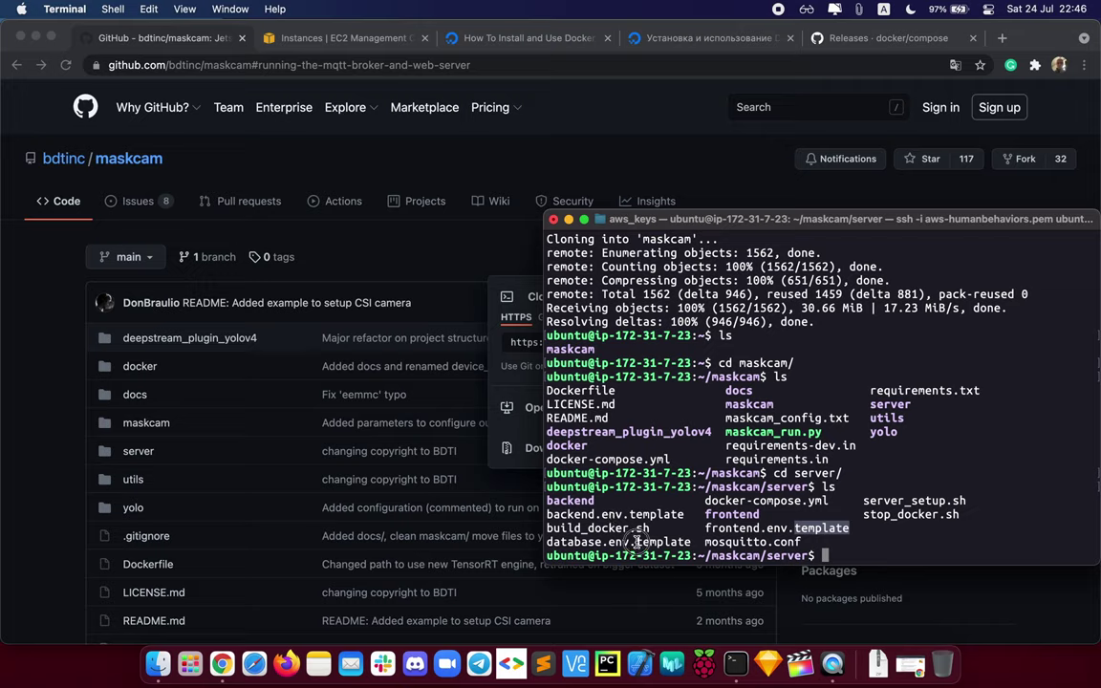
pyautogui.moveTo(635, 541); pyautogui.dragTo(694, 542)
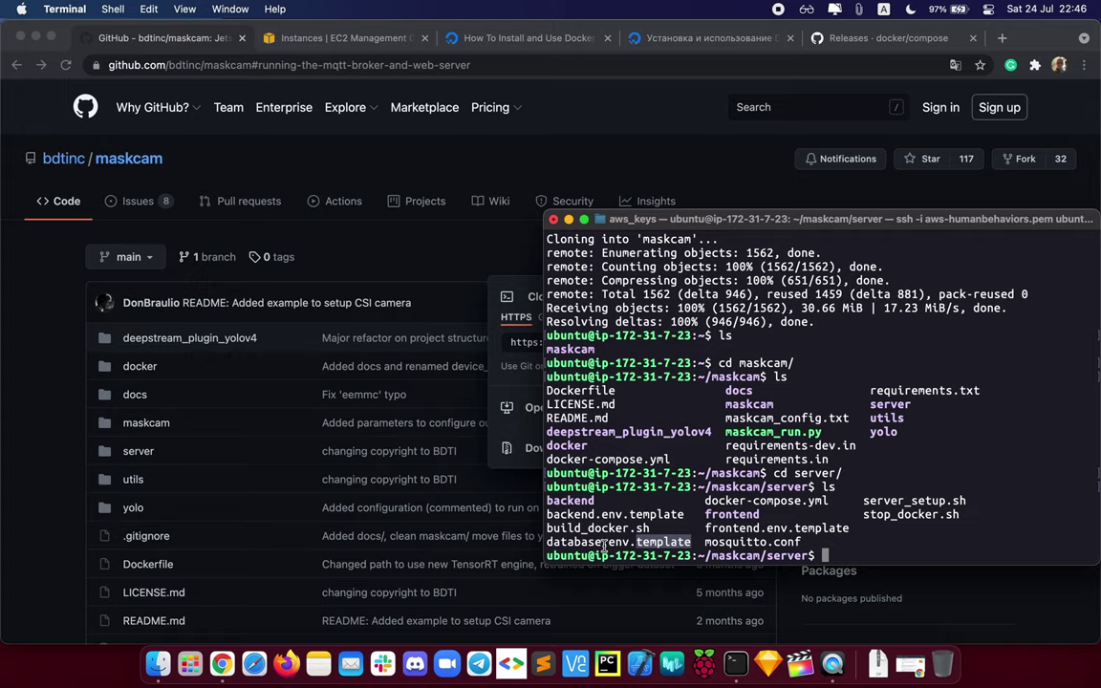
pyautogui.moveTo(604, 542); pyautogui.dragTo(630, 541)
# Step: Scroll the README to server setup and select the database.env.template copy command
pyautogui.click(54, 521)
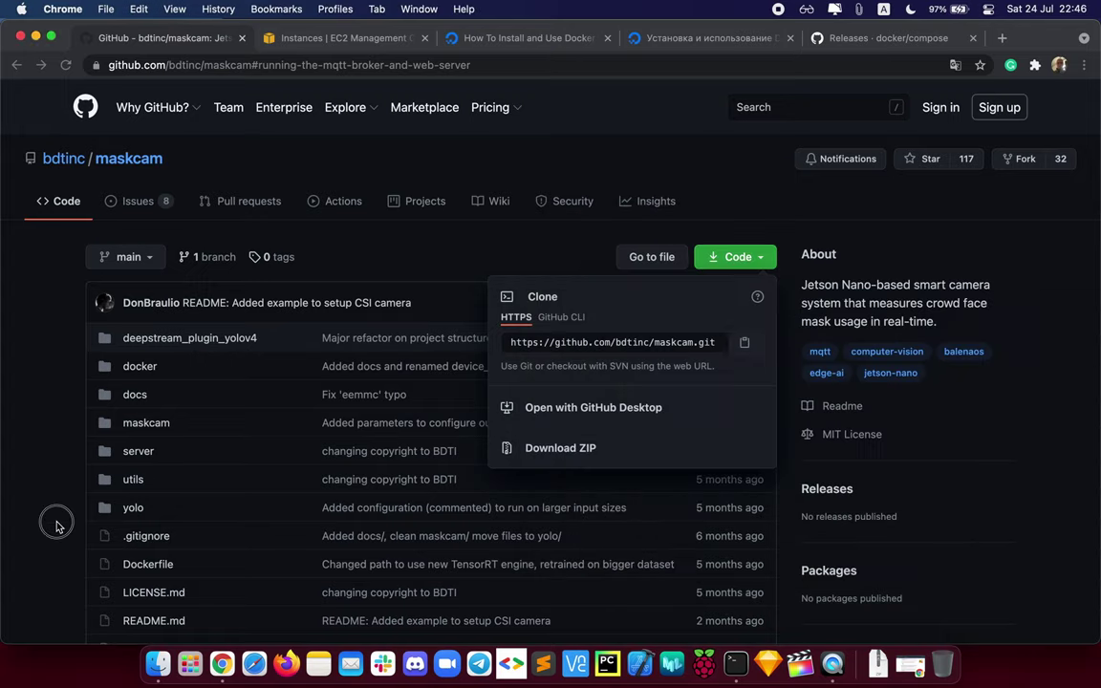
pyautogui.scroll(-10, 56, 524)
pyautogui.scroll(-20, 57, 526)
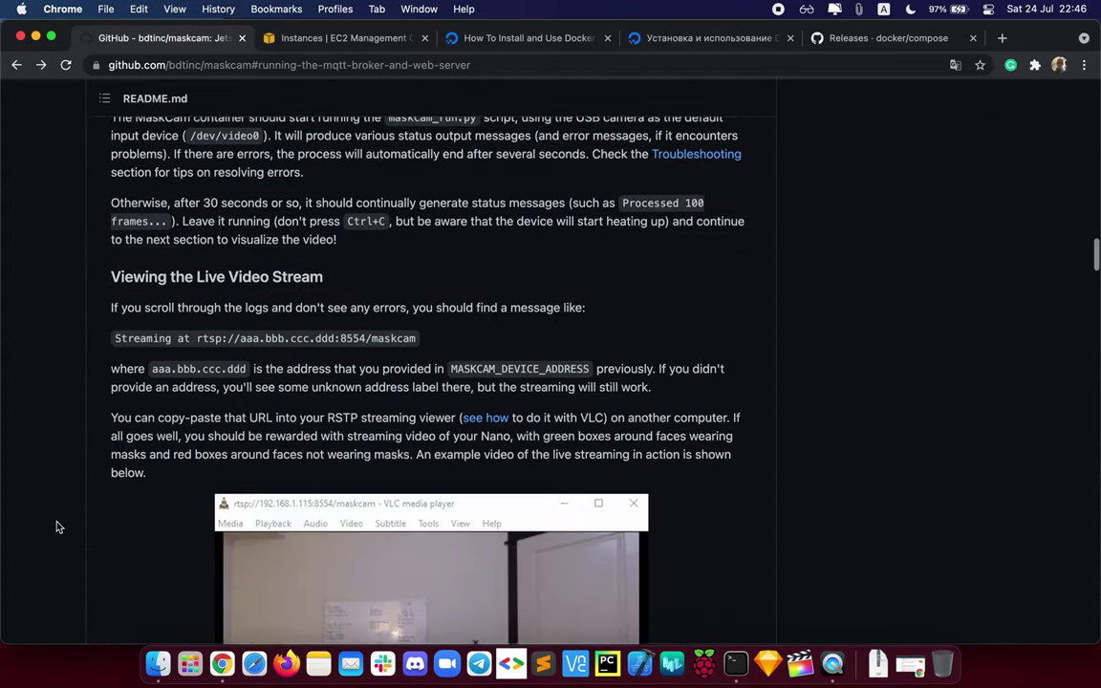
pyautogui.scroll(-15, 56, 526)
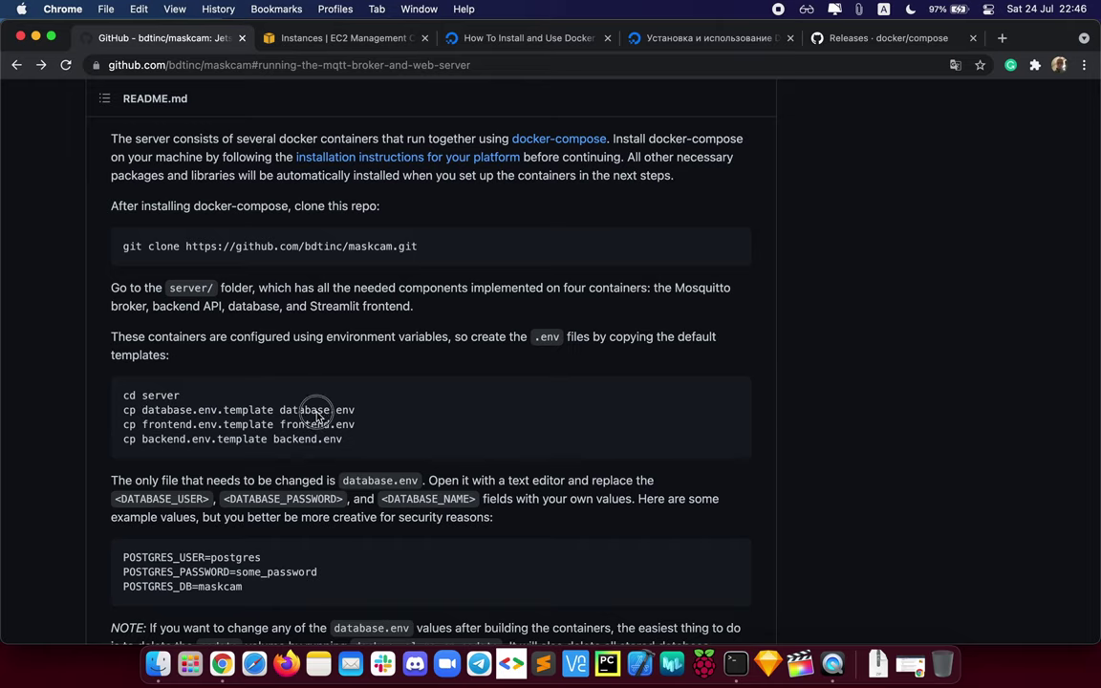
pyautogui.moveTo(359, 413); pyautogui.dragTo(122, 419)
pyautogui.press('super+c')
# Step: Create database.env and frontend.env by running the README's cp commands in the terminal
pyautogui.press('super+Tab')
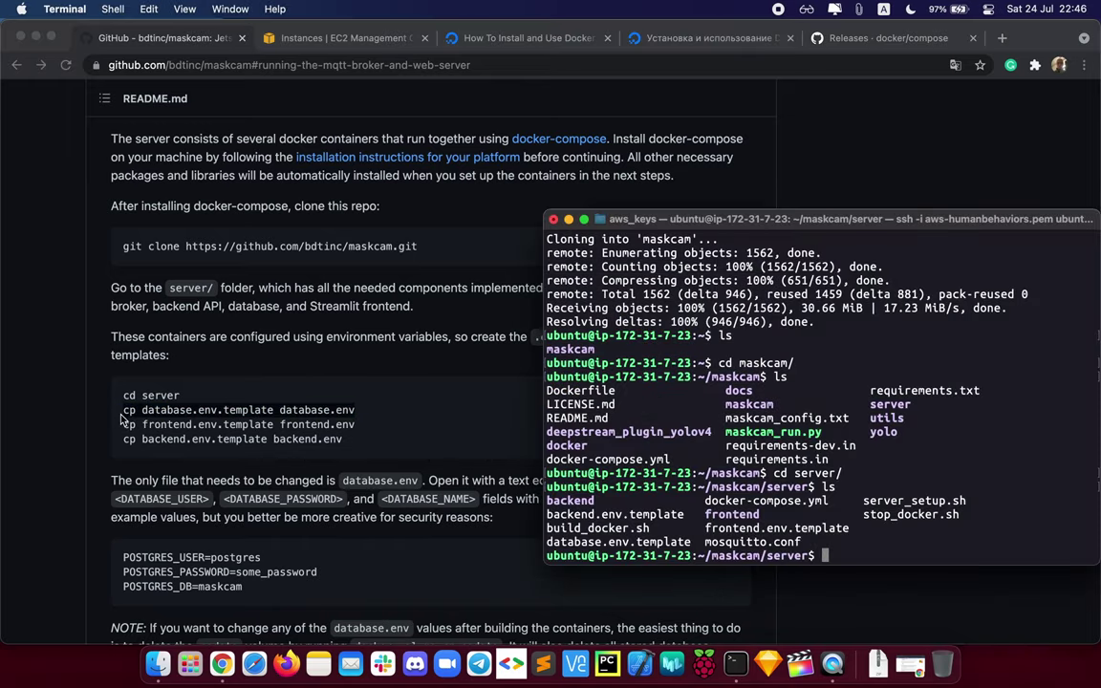
pyautogui.press('super+v')
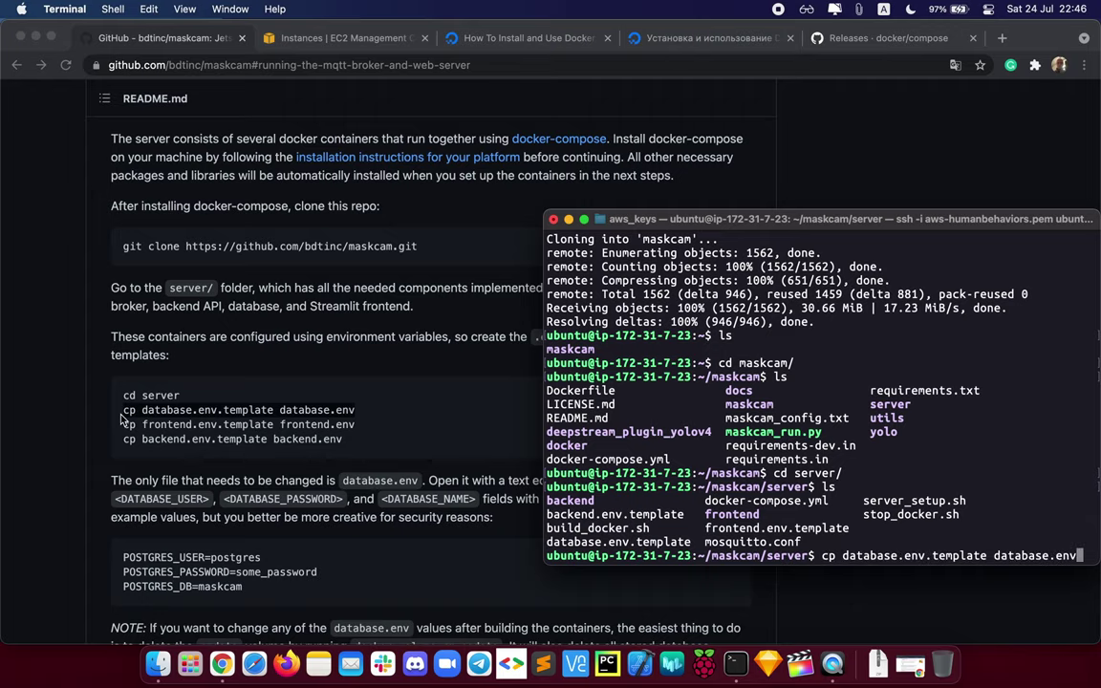
pyautogui.press('Return')
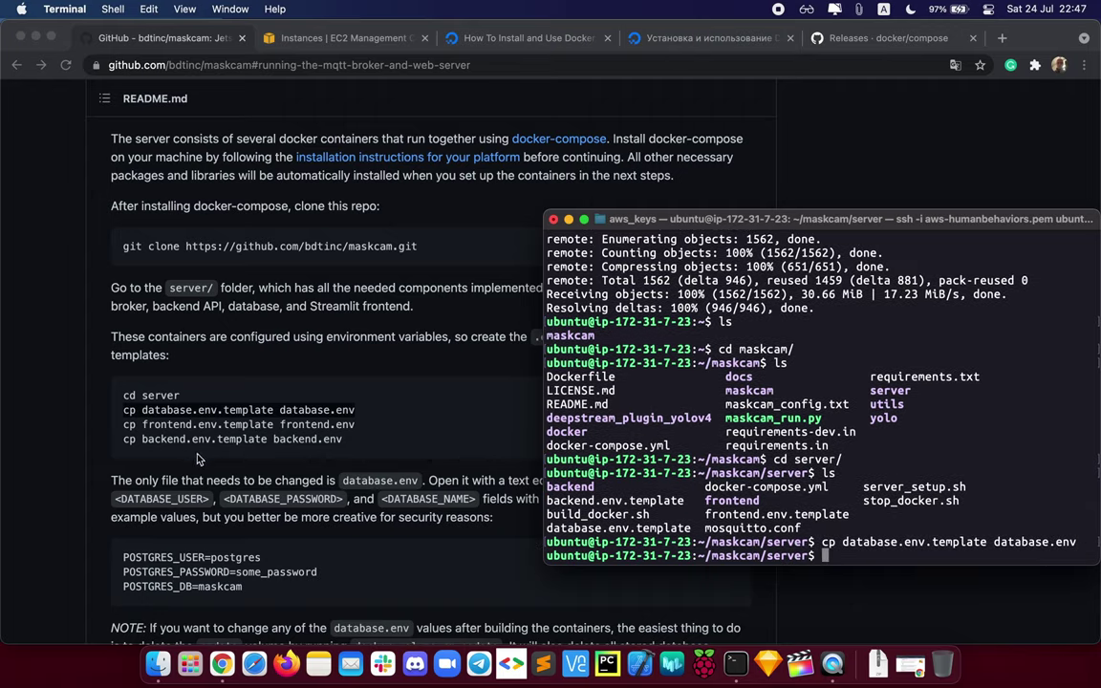
pyautogui.click(203, 411)
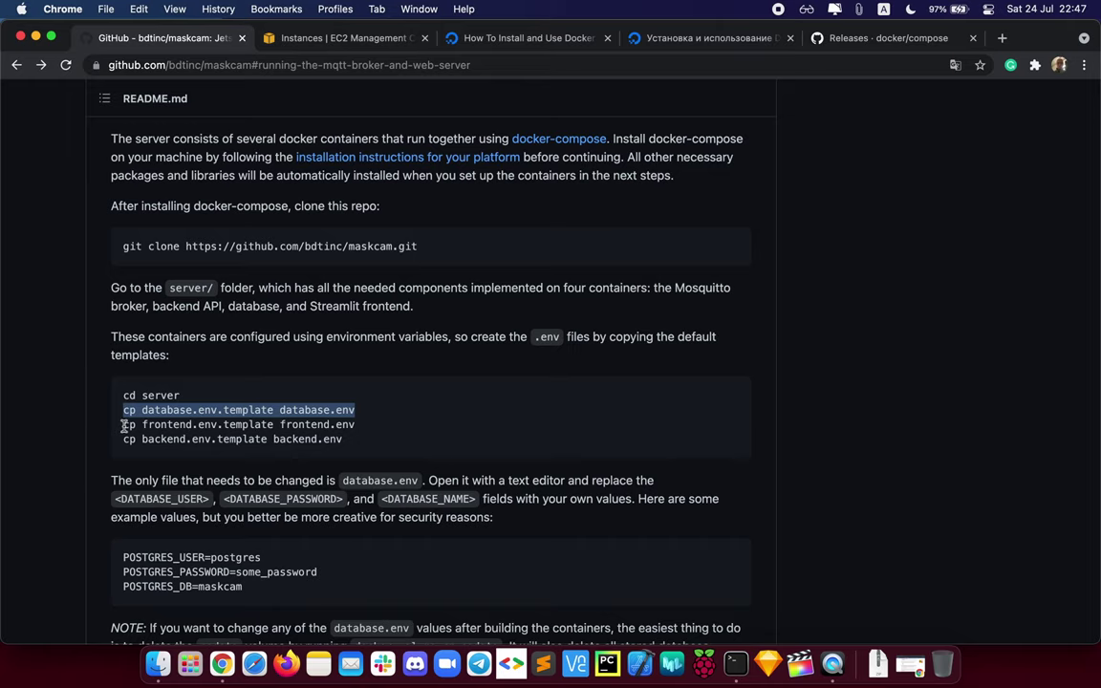
pyautogui.moveTo(123, 425); pyautogui.dragTo(355, 424)
pyautogui.press('super+c')
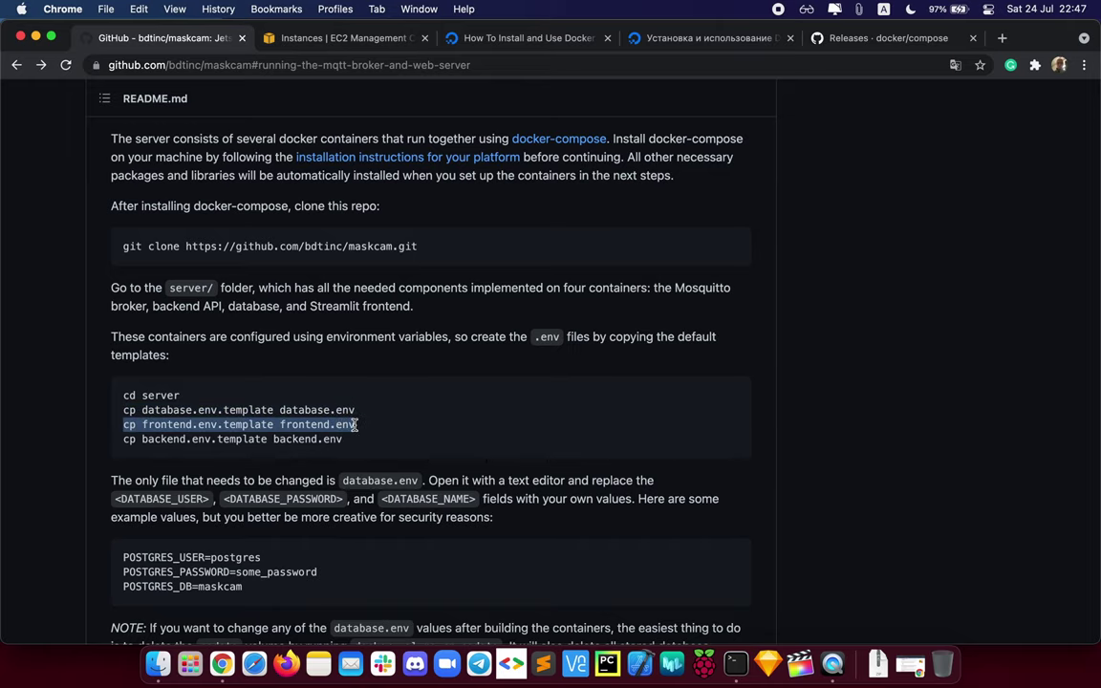
pyautogui.press('super+Tab')
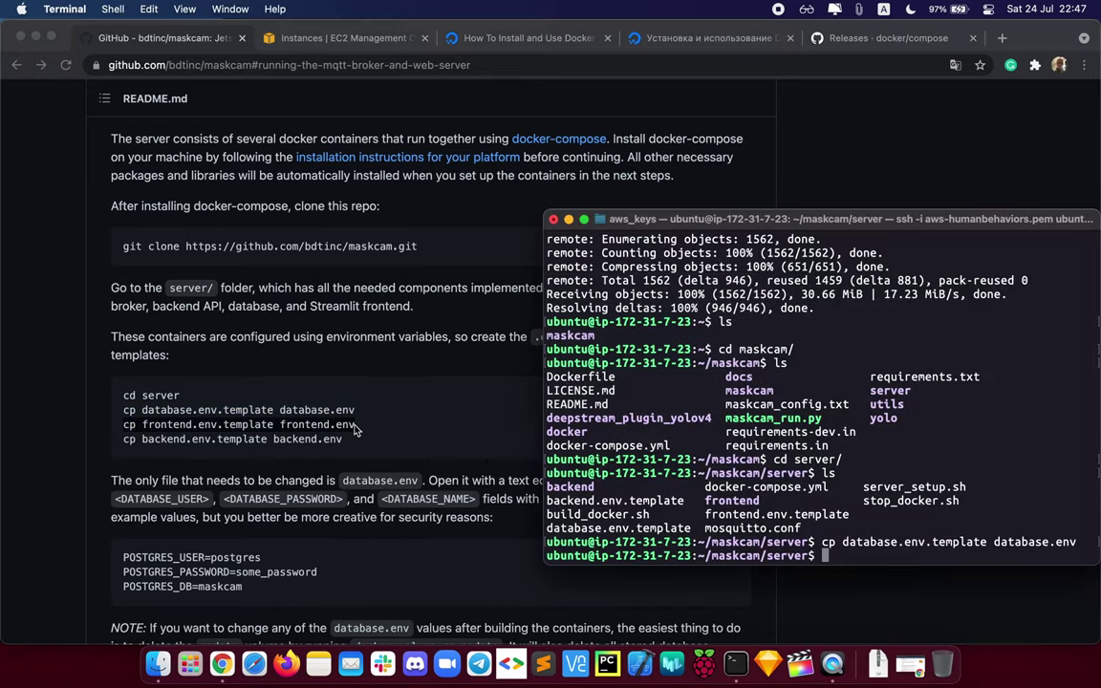
pyautogui.press('super+v')
pyautogui.press('Return')
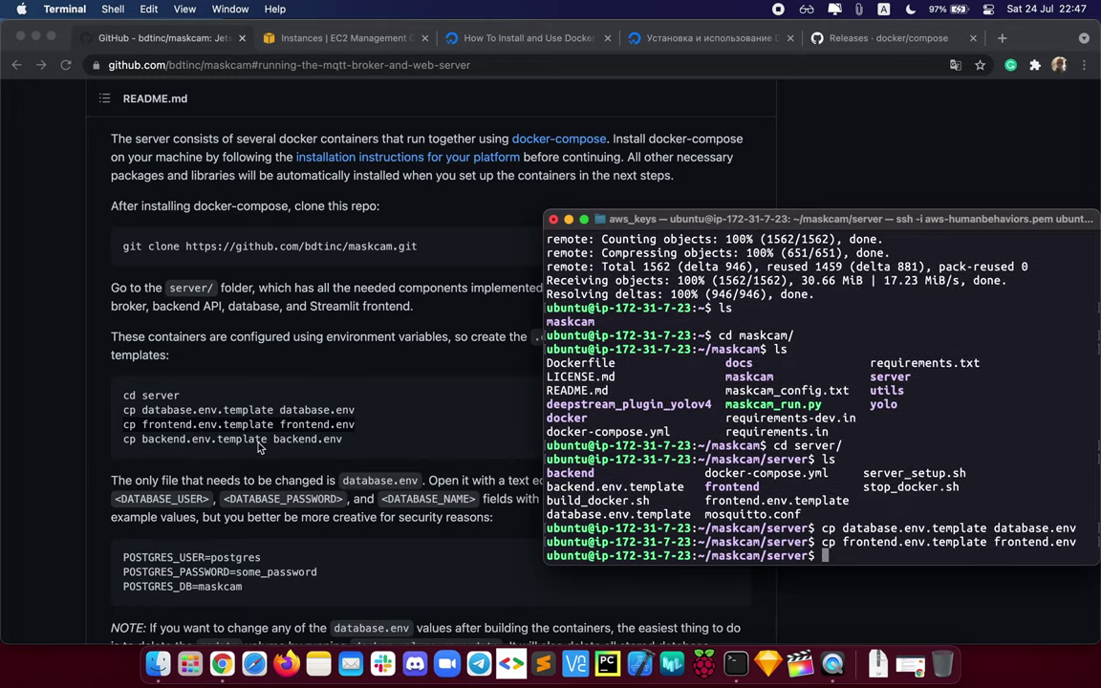
# Step: Create backend.env from its template and point out the three new .env files
pyautogui.press('super+Tab')
pyautogui.moveTo(124, 439); pyautogui.dragTo(369, 445)
pyautogui.press('super+c')
pyautogui.press('super+Tab')
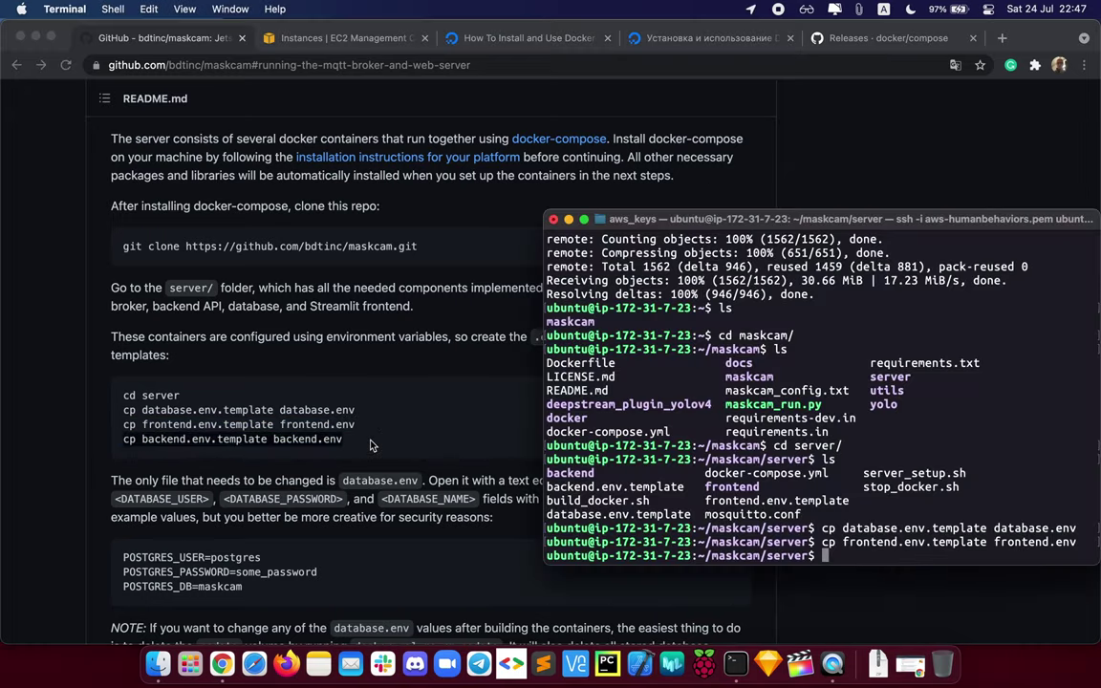
pyautogui.press('super+v')
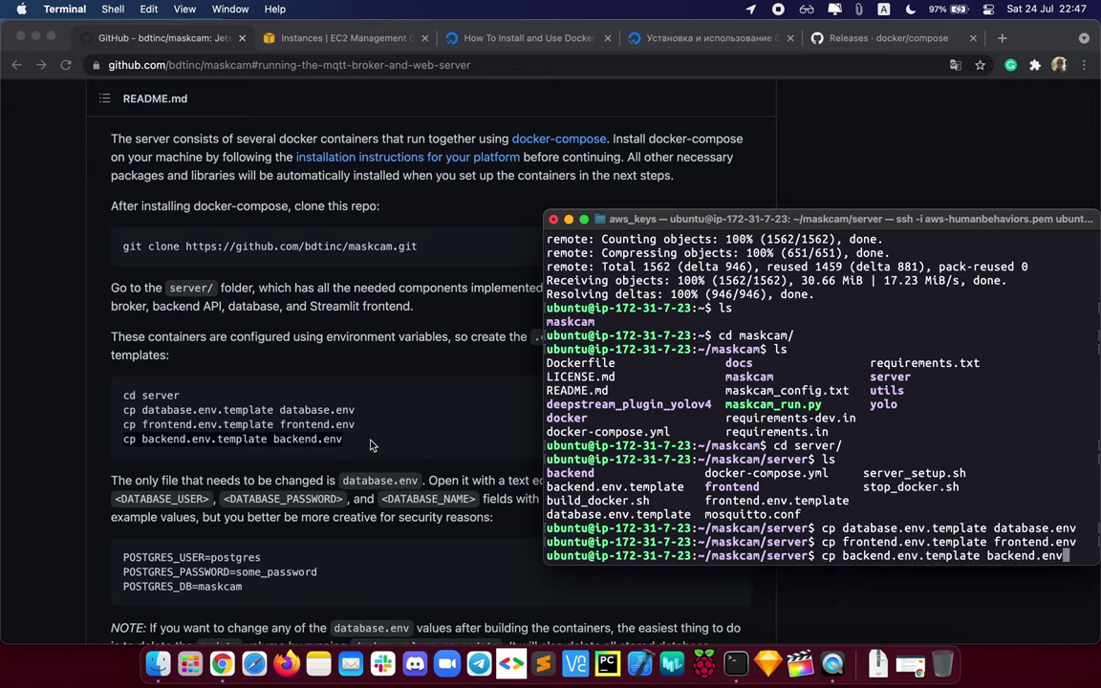
pyautogui.press('Return')
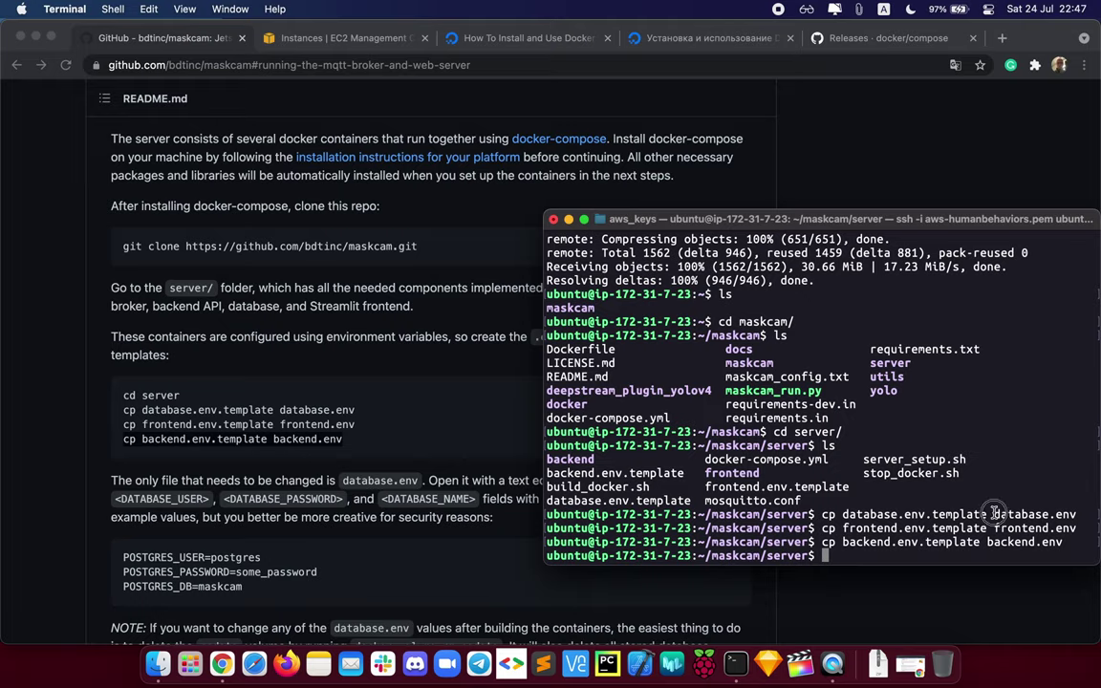
pyautogui.moveTo(993, 514); pyautogui.dragTo(1080, 514)
pyautogui.click(940, 522)
pyautogui.moveTo(993, 516); pyautogui.dragTo(1082, 516)
pyautogui.moveTo(994, 528); pyautogui.dragTo(1061, 542)
pyautogui.click(973, 555)
# Step: Open database.env in vi
pyautogui.write('vim')
pyautogui.press('BackSpace')
pyautogui.press('BackSpace')
pyautogui.write('database.env')
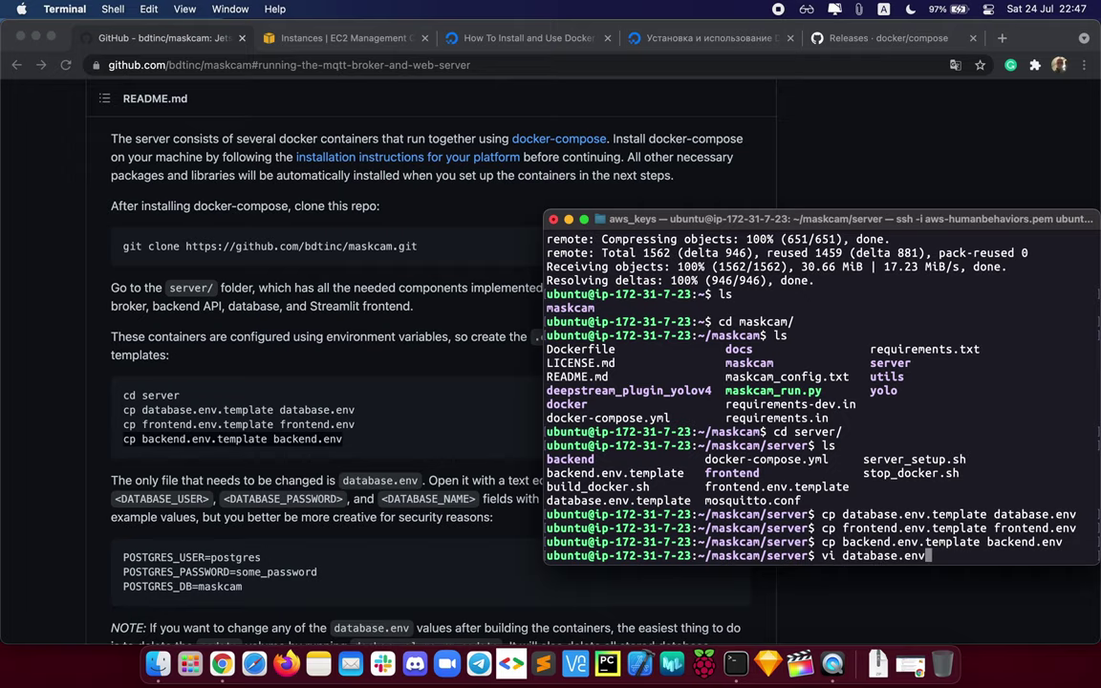
pyautogui.press('Return')
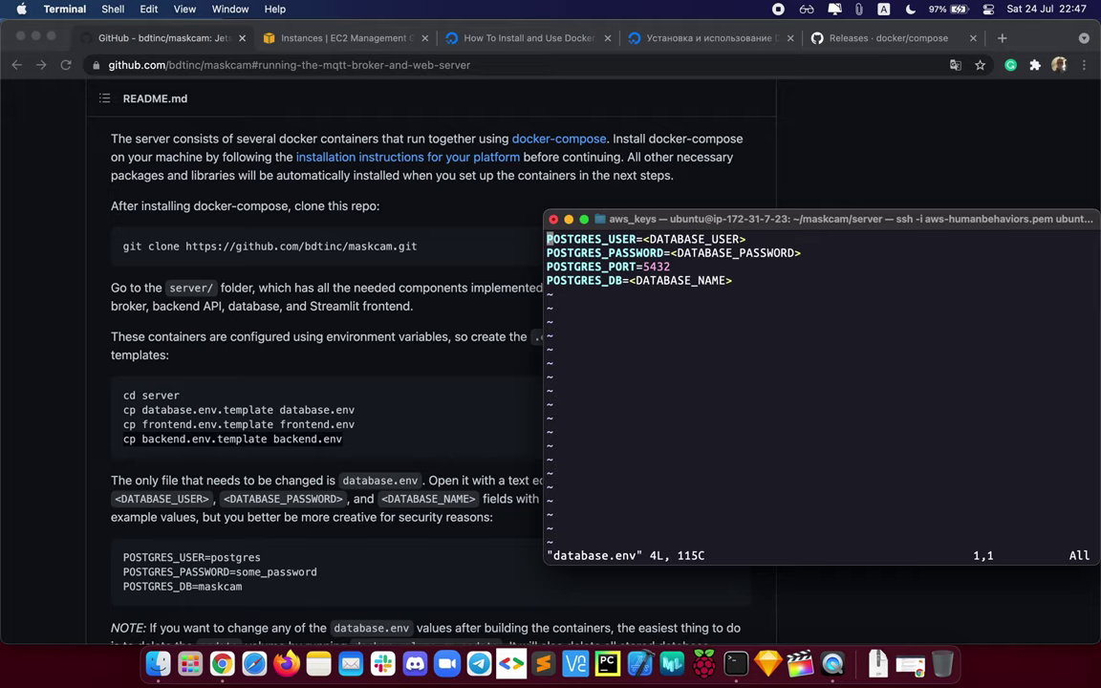
# Step: Replace the user placeholder in database.env with the chosen database user name
pyautogui.press('Right')
pyautogui.press('Right')
pyautogui.press('Right')
pyautogui.press('Right')
pyautogui.press('Right')
pyautogui.press('Right')
pyautogui.press('Right')
pyautogui.press('Right')
pyautogui.press('Right')
pyautogui.press('Right')
pyautogui.press('Right')
pyautogui.press('Right')
pyautogui.press('Right')
pyautogui.press('Right')
pyautogui.press('Right')
pyautogui.press('Right')
pyautogui.press('Left')
pyautogui.press('Left')
pyautogui.press('Right')
pyautogui.press('Right')
pyautogui.press('Right')
pyautogui.press('Right')
pyautogui.press('Right')
pyautogui.press('Right')
pyautogui.press('Right')
pyautogui.press('Right')
pyautogui.press('Right')
pyautogui.press('Right')
pyautogui.press('Right')
pyautogui.press('Right')
pyautogui.press('Right')
pyautogui.press('Right')
pyautogui.press('Left')
pyautogui.press('Left')
pyautogui.press('Left')
pyautogui.press('Left')
pyautogui.press('i')
pyautogui.press('Right')
pyautogui.press('Right')
pyautogui.press('Right')
pyautogui.press('Right')
pyautogui.press('Right')
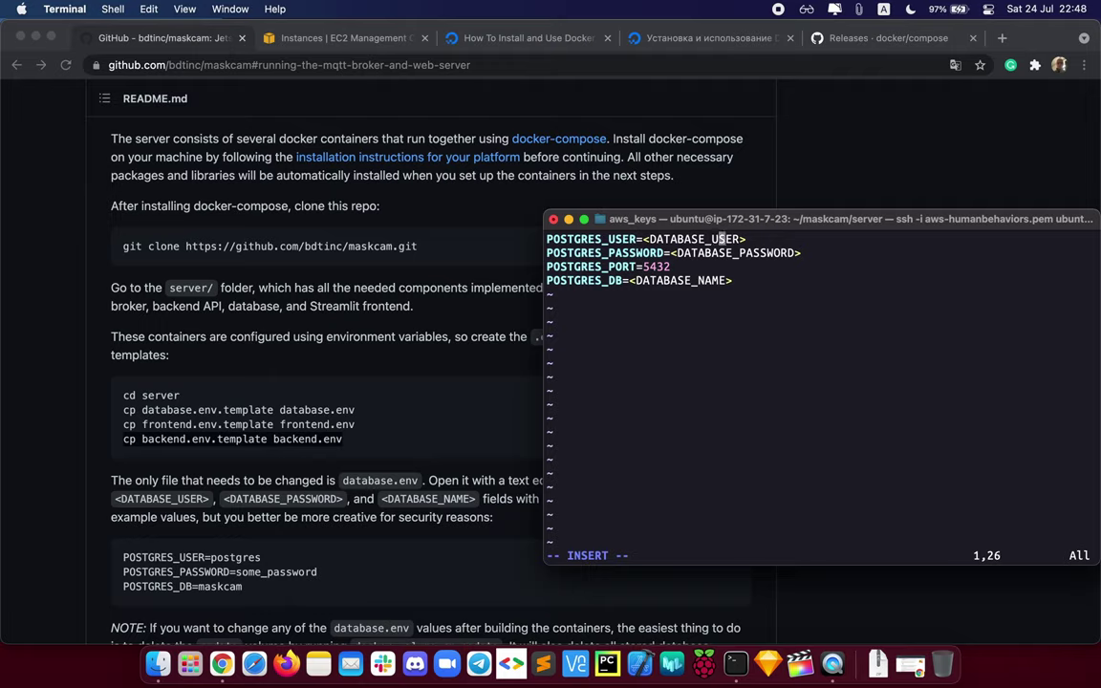
pyautogui.press('BackSpace')
pyautogui.press('BackSpace')
pyautogui.press('BackSpace')
pyautogui.press('BackSpace')
pyautogui.press('BackSpace')
pyautogui.press('BackSpace')
pyautogui.press('BackSpace')
pyautogui.press('BackSpace')
pyautogui.press('BackSpace')
pyautogui.press('BackSpace')
pyautogui.press('BackSpace')
pyautogui.press('BackSpace')
# Step: Replace the password placeholder with the chosen database password
pyautogui.press('BackSpace')
pyautogui.press('BackSpace')
pyautogui.press('BackSpace')
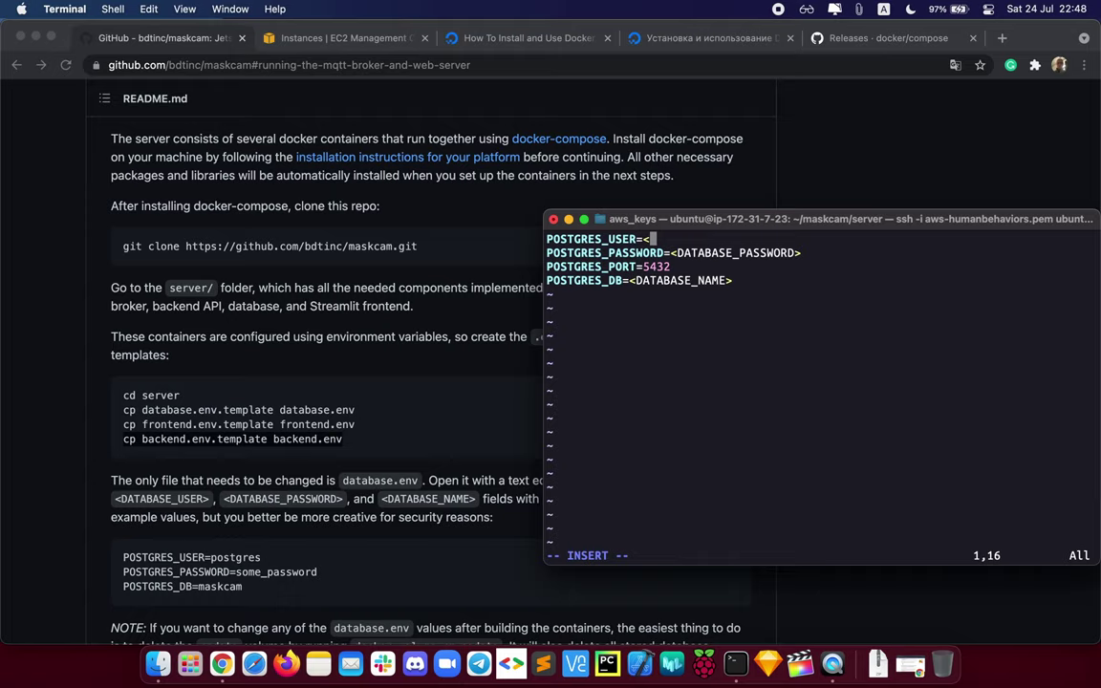
pyautogui.write('rvjenya')
pyautogui.press('Down')
pyautogui.press('Left')
pyautogui.press('Left')
pyautogui.press('Right')
pyautogui.press('Right')
pyautogui.press('Right')
pyautogui.press('Right')
pyautogui.press('Right')
pyautogui.press('Right')
pyautogui.press('Right')
pyautogui.press('Right')
pyautogui.press('Right')
pyautogui.press('Right')
pyautogui.press('Right')
pyautogui.press('Right')
pyautogui.press('Right')
pyautogui.press('Right')
pyautogui.press('Right')
pyautogui.press('Right')
pyautogui.press('Right')
pyautogui.press('Right')
pyautogui.press('BackSpace')
pyautogui.press('BackSpace')
pyautogui.press('BackSpace')
pyautogui.press('BackSpace')
pyautogui.press('BackSpace')
pyautogui.press('BackSpace')
pyautogui.press('BackSpace')
pyautogui.press('BackSpace')
pyautogui.press('BackSpace')
pyautogui.press('BackSpace')
pyautogui.press('BackSpace')
pyautogui.press('BackSpace')
pyautogui.press('BackSpace')
pyautogui.press('BackSpace')
pyautogui.press('BackSpace')
pyautogui.press('BackSpace')
pyautogui.press('BackSpace')
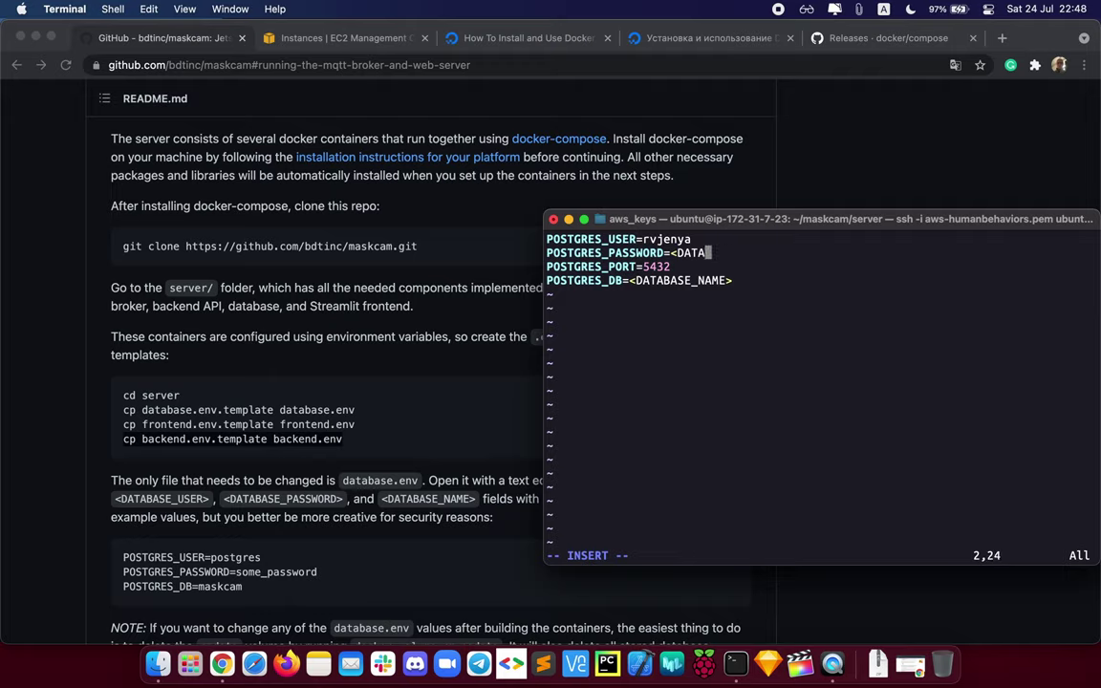
pyautogui.press('BackSpace')
pyautogui.press('BackSpace')
pyautogui.write('12345678')
# Step: Set the database name to maskdetect, then save and exit vim
pyautogui.click(675, 266)
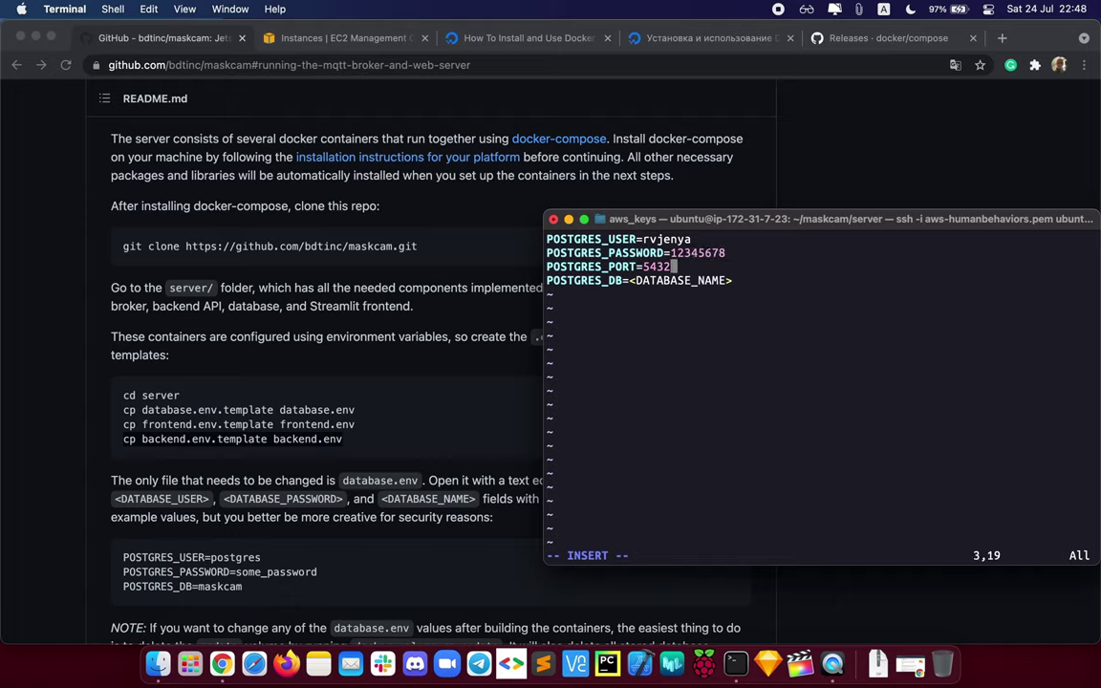
pyautogui.click(730, 280)
pyautogui.press('Right')
pyautogui.press('BackSpace')
pyautogui.press('BackSpace')
pyautogui.press('BackSpace')
pyautogui.press('BackSpace')
pyautogui.press('BackSpace')
pyautogui.press('BackSpace')
pyautogui.press('BackSpace')
pyautogui.press('BackSpace')
pyautogui.press('BackSpace')
pyautogui.press('BackSpace')
pyautogui.press('BackSpace')
pyautogui.press('BackSpace')
pyautogui.press('BackSpace')
pyautogui.press('BackSpace')
pyautogui.press('BackSpace')
pyautogui.write('ma')
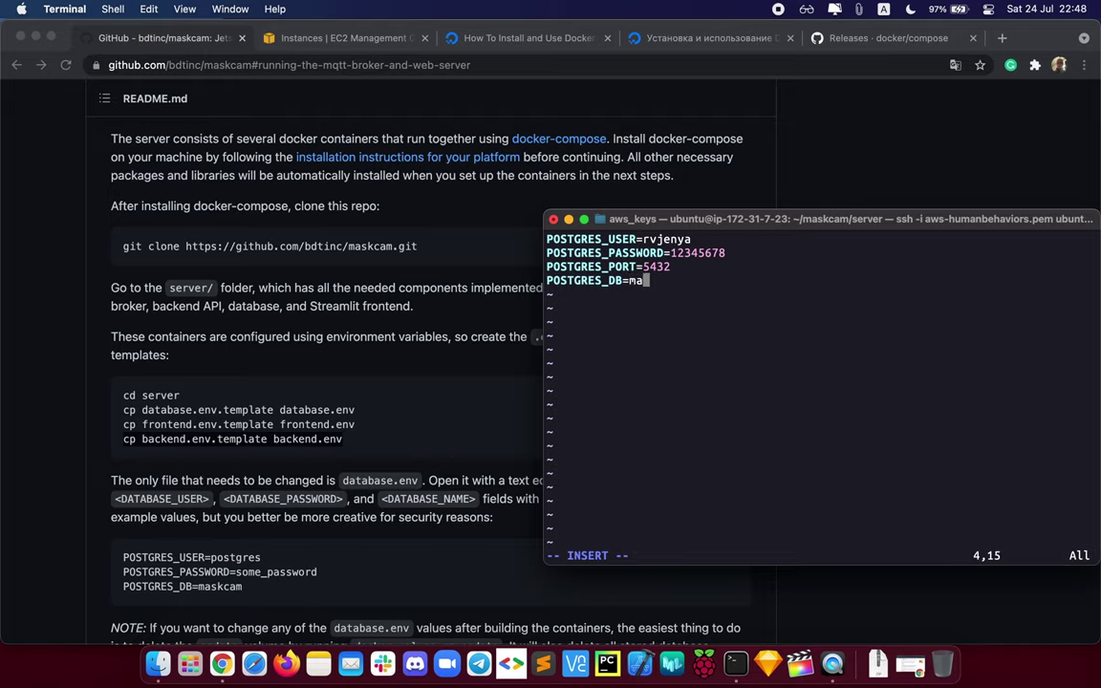
pyautogui.write('skdetect')
pyautogui.press('Escape')
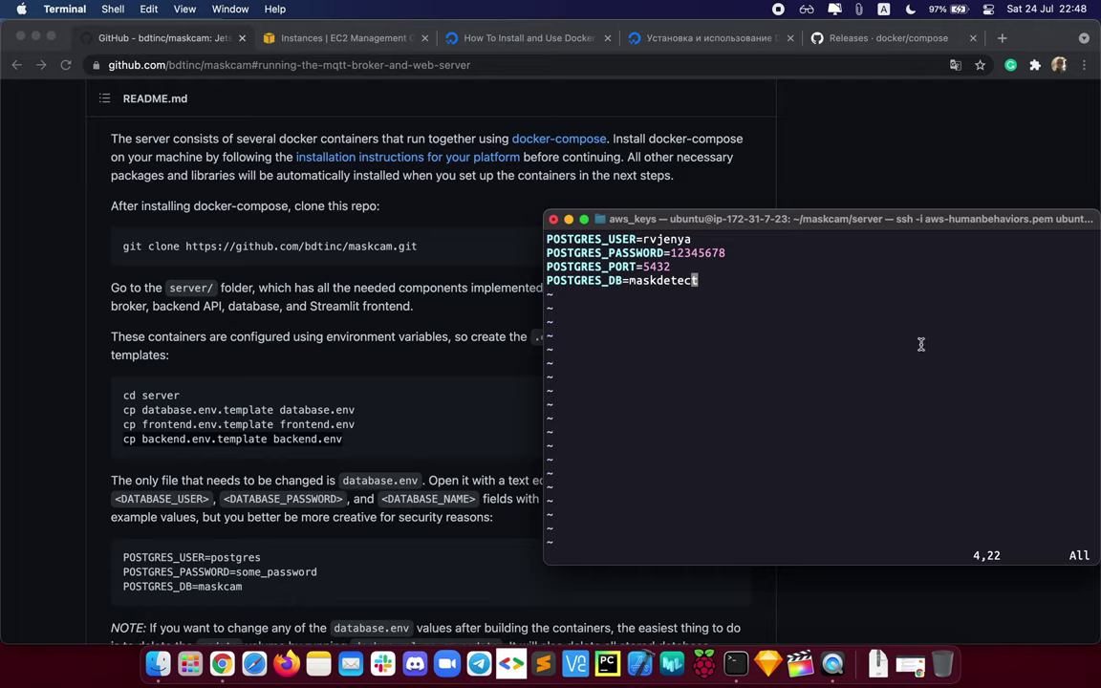
pyautogui.write(':')
pyautogui.write('z')
pyautogui.press('Return')
# Step: Reopen database.env to verify the saved values, then quit vim
pyautogui.press('Up')
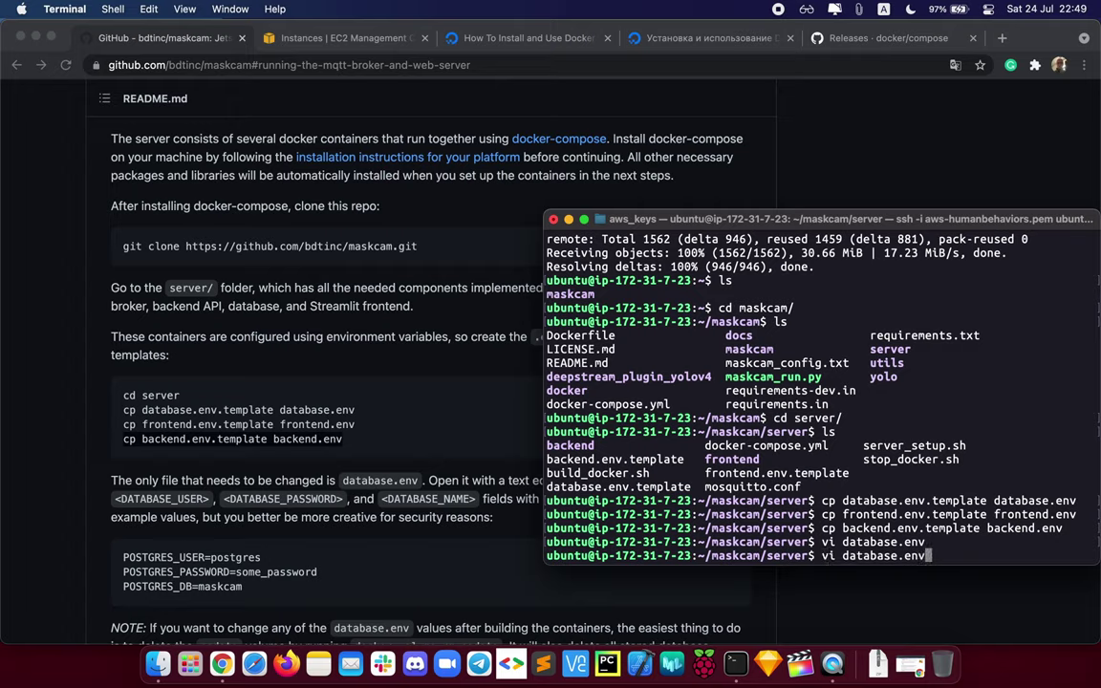
pyautogui.press('Return')
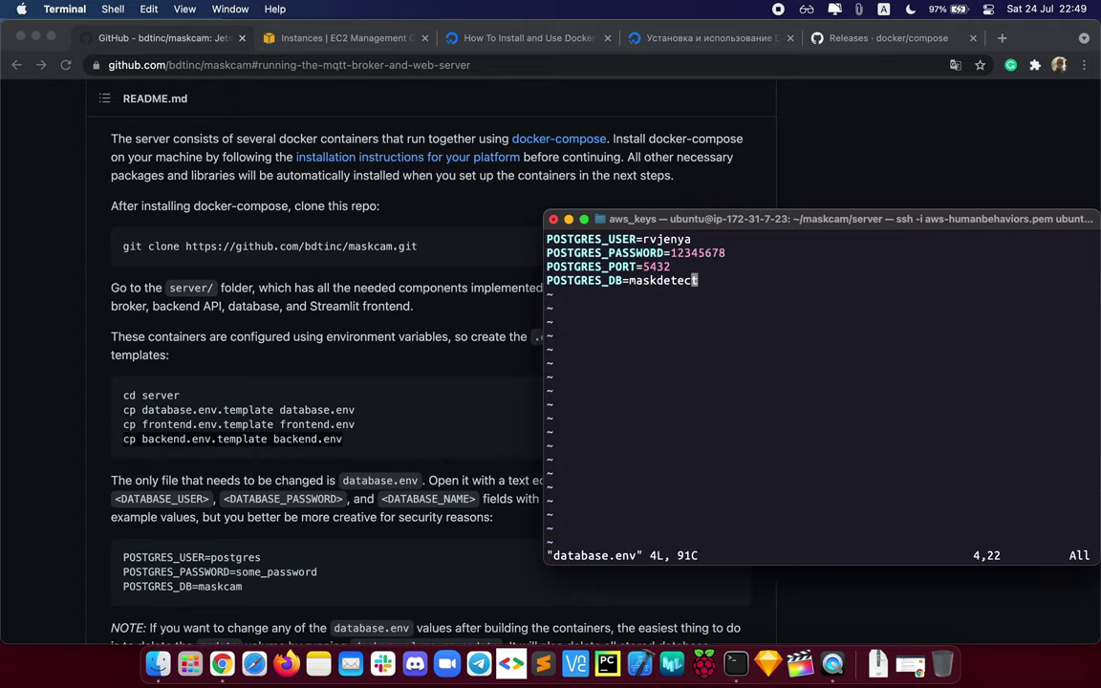
pyautogui.hotkey('shift', ';')
pyautogui.write('q')
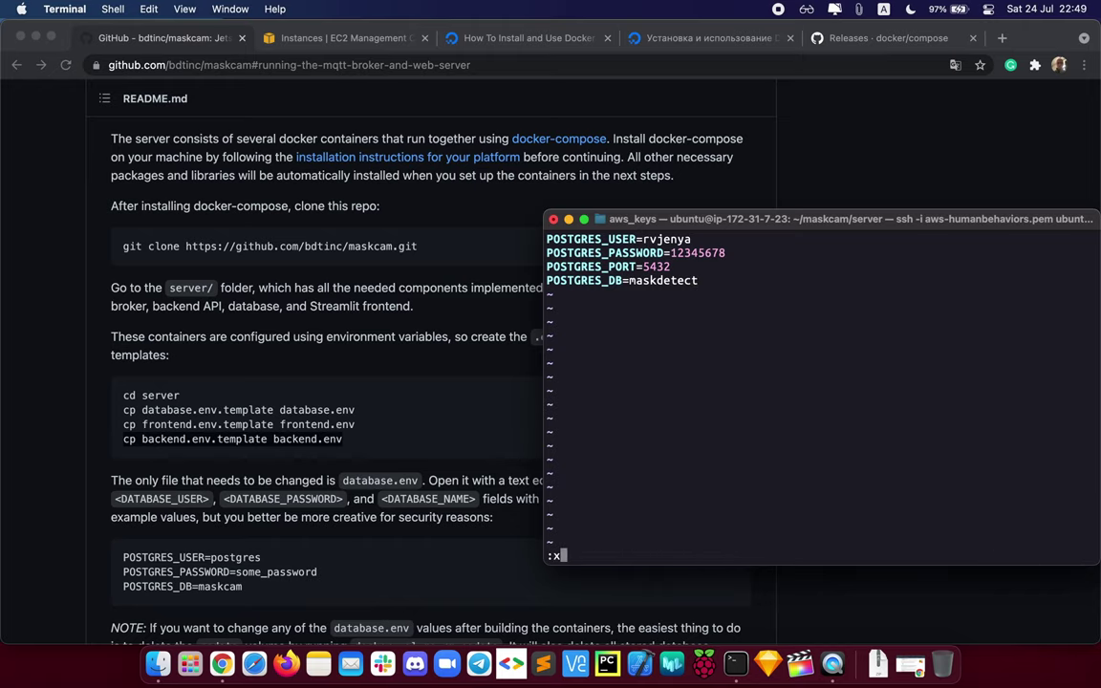
pyautogui.press('Return')
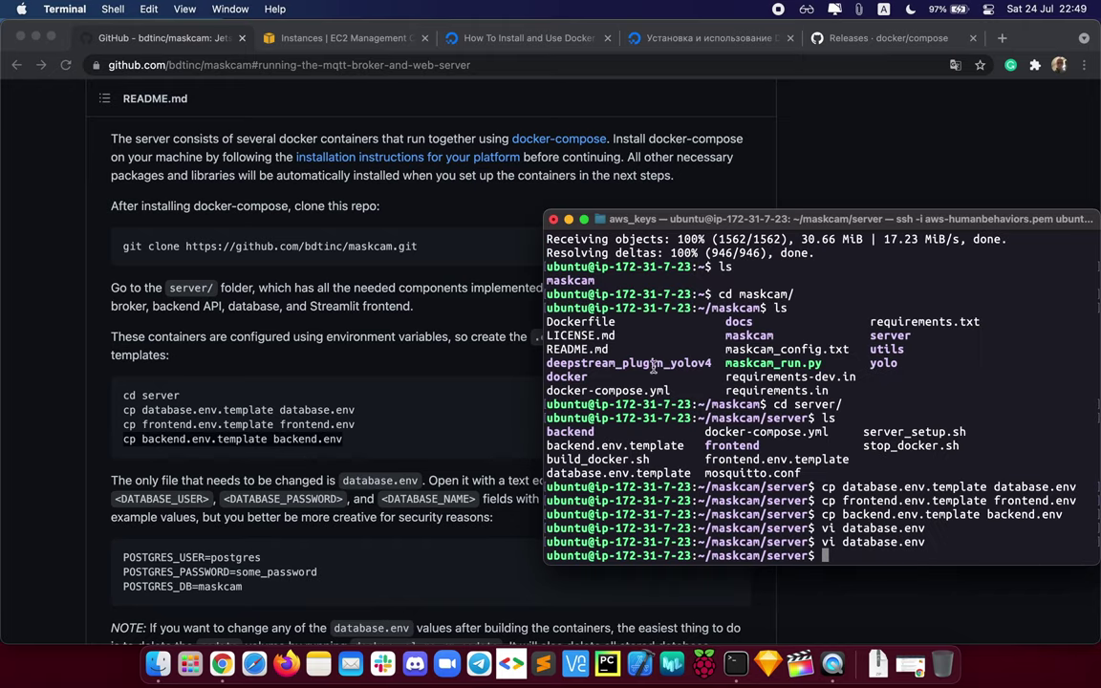
# Step: Scroll the maskcam README down to the 'sudo docker-compose up -d' build step
pyautogui.click(386, 512)
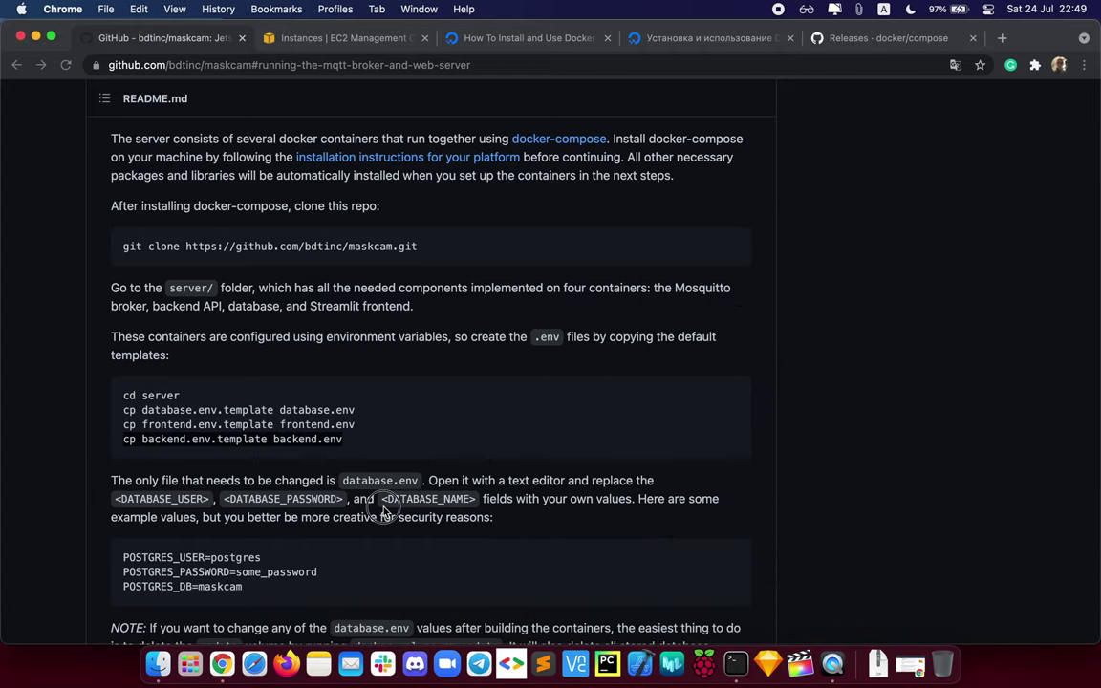
pyautogui.scroll(-5, 385, 513)
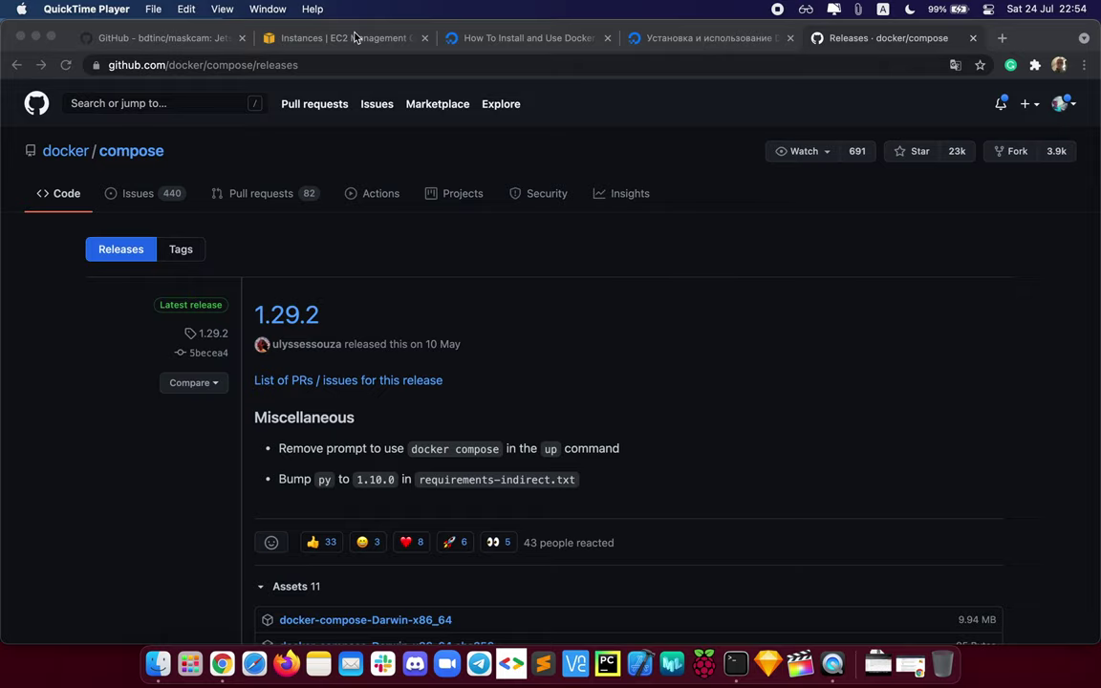
pyautogui.click(191, 43)
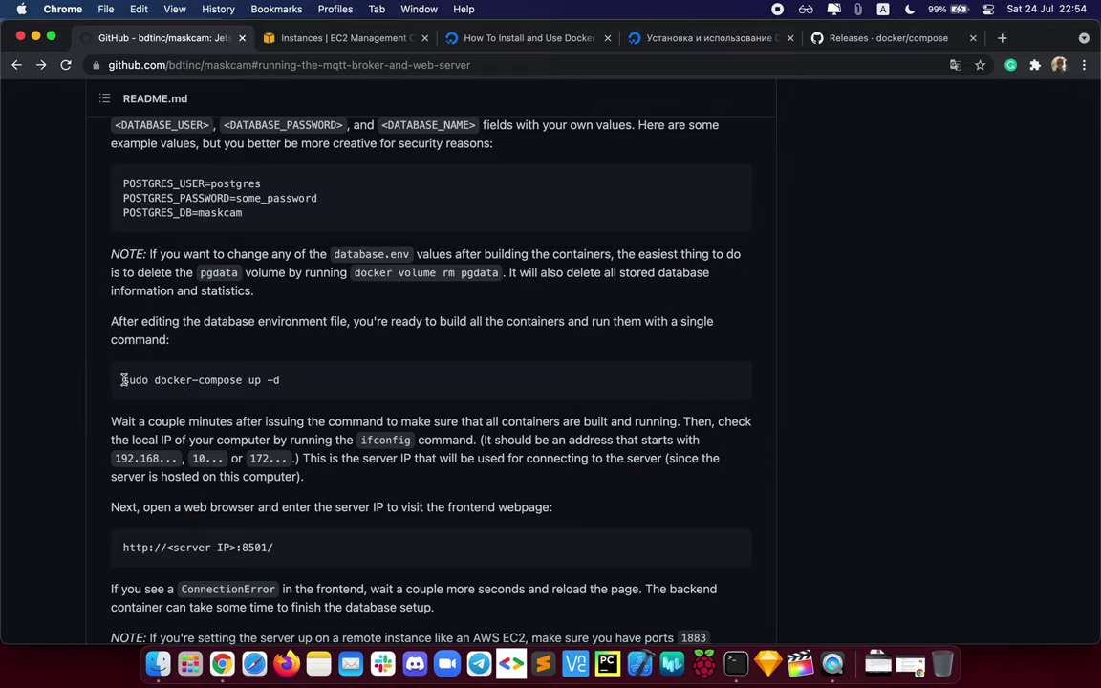
# Step: Copy 'sudo docker-compose up -d' from the README and run it in the server folder
pyautogui.moveTo(124, 379); pyautogui.dragTo(308, 384)
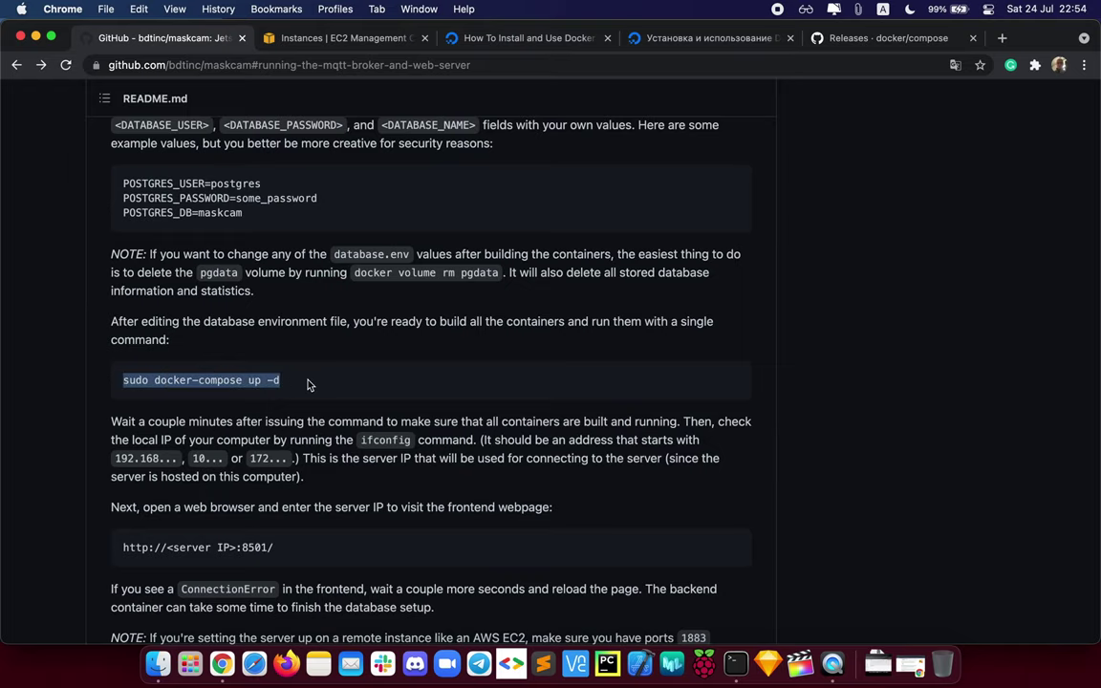
pyautogui.press('cmd+c')
pyautogui.click(736, 663)
pyautogui.press('cmd+v')
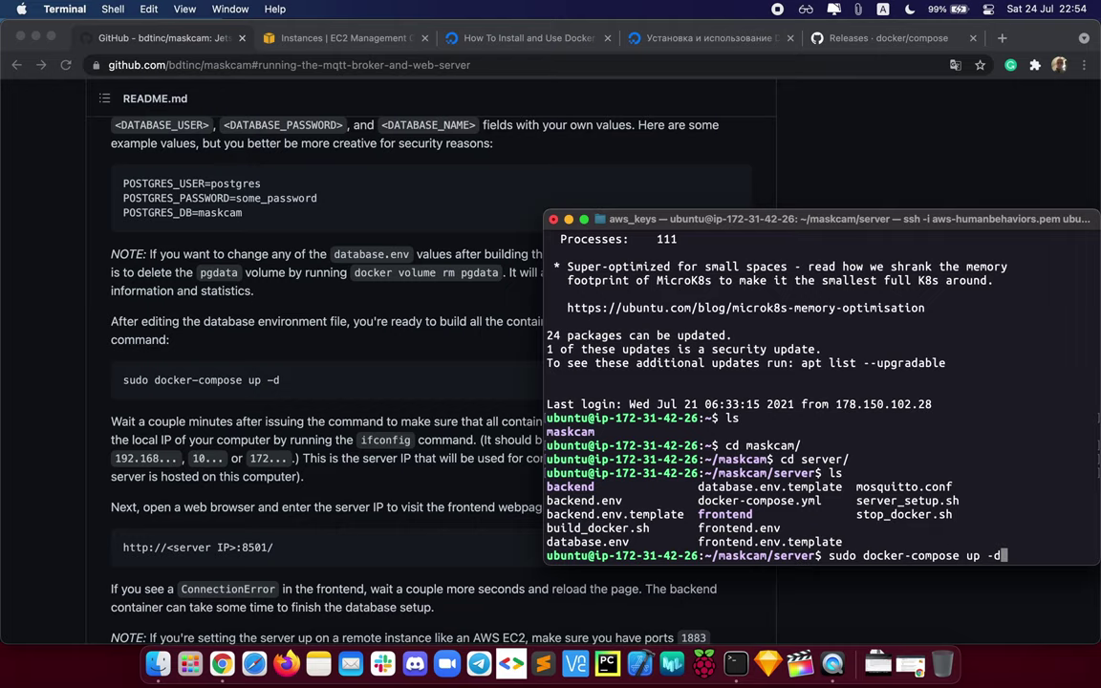
pyautogui.press('Return')
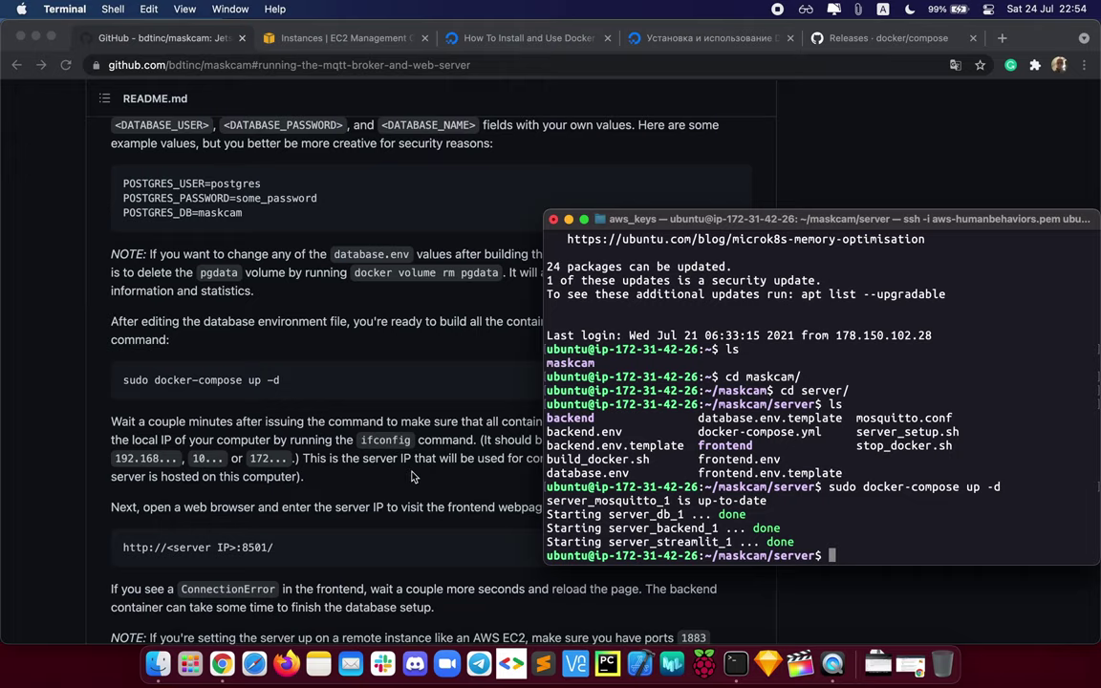
pyautogui.click(391, 496)
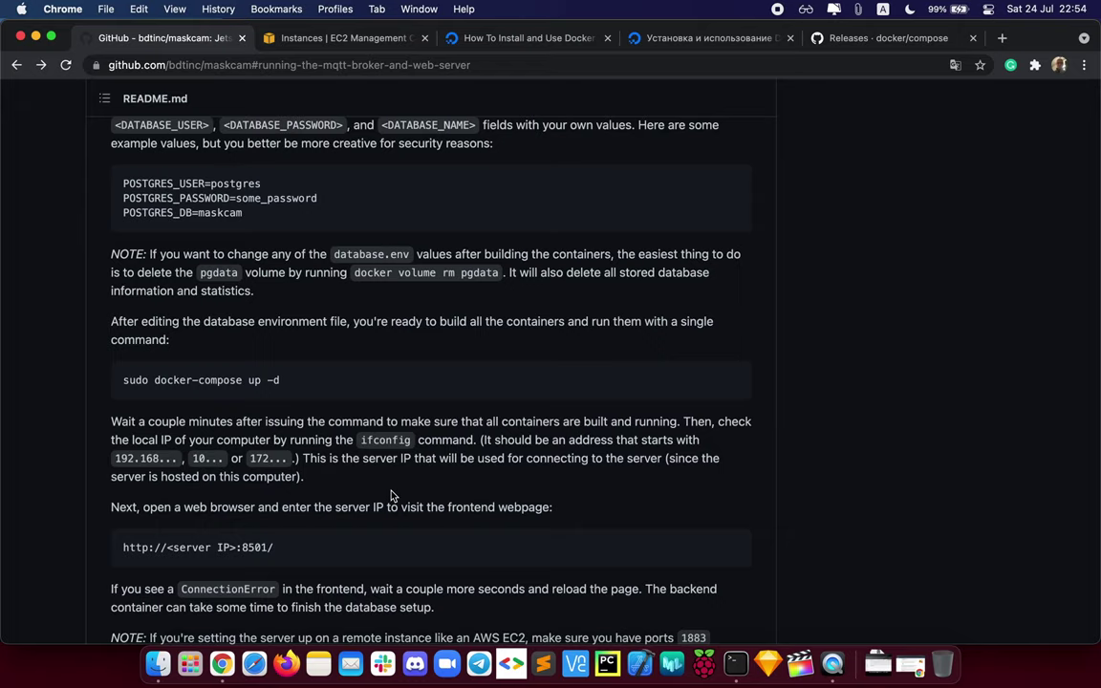
# Step: Select the face-mask instance and copy its public IPv4 address 3.139.90.204
pyautogui.click(307, 37)
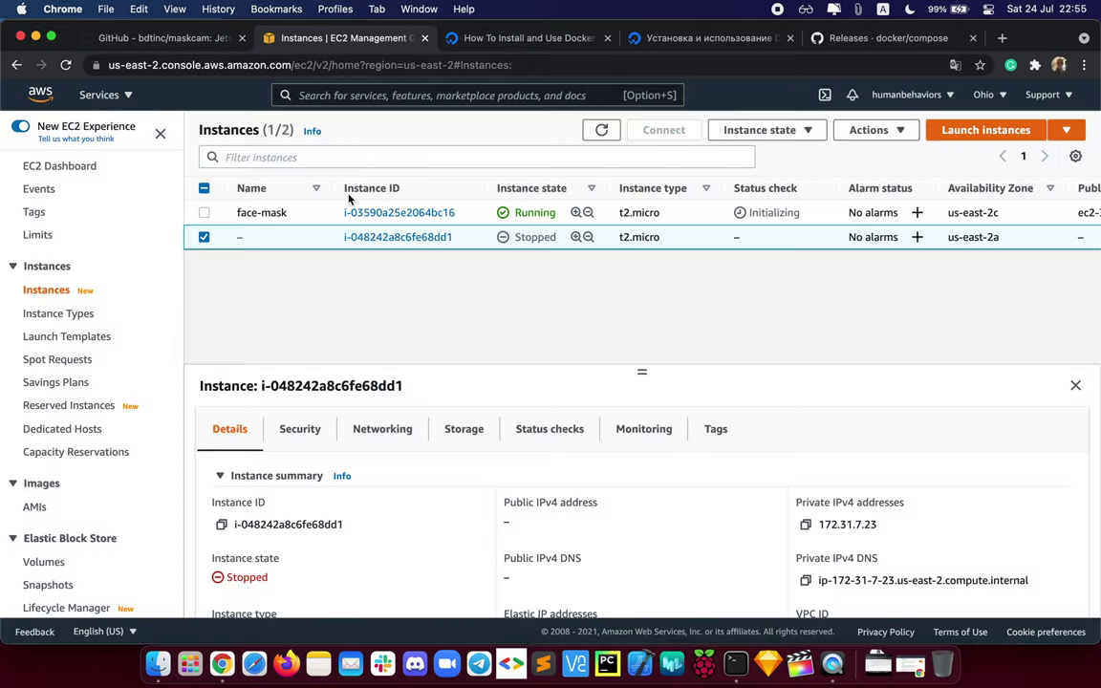
pyautogui.click(323, 214)
pyautogui.scroll(-3, 696, 508)
pyautogui.scroll(2, 696, 507)
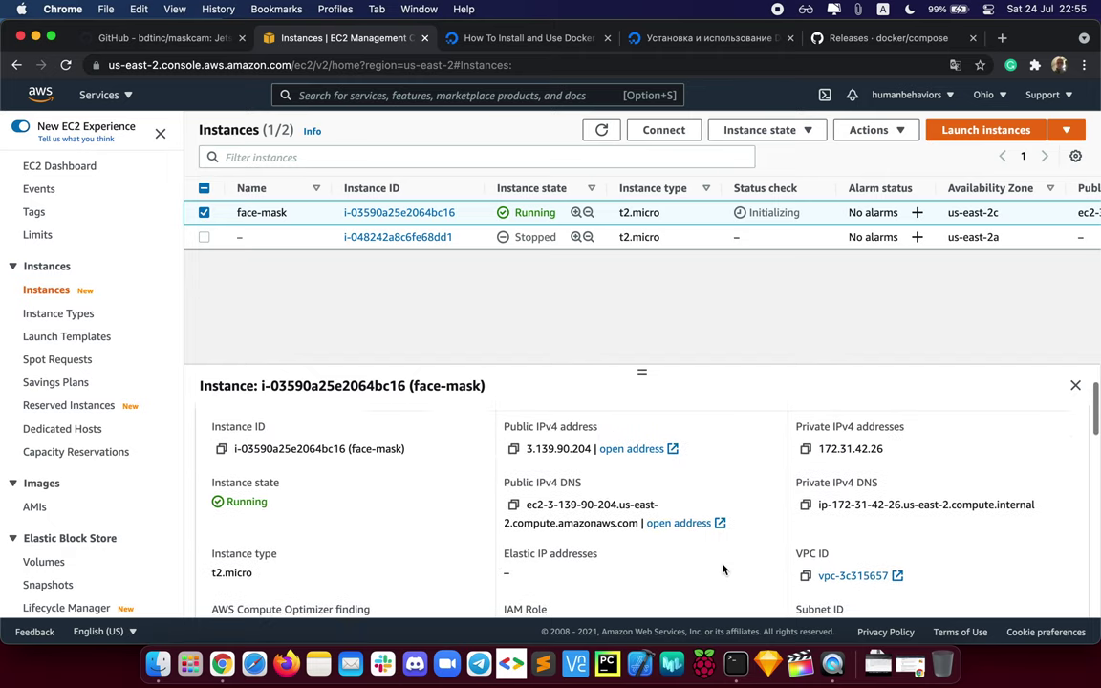
pyautogui.scroll(-1, 697, 507)
pyautogui.click(513, 453)
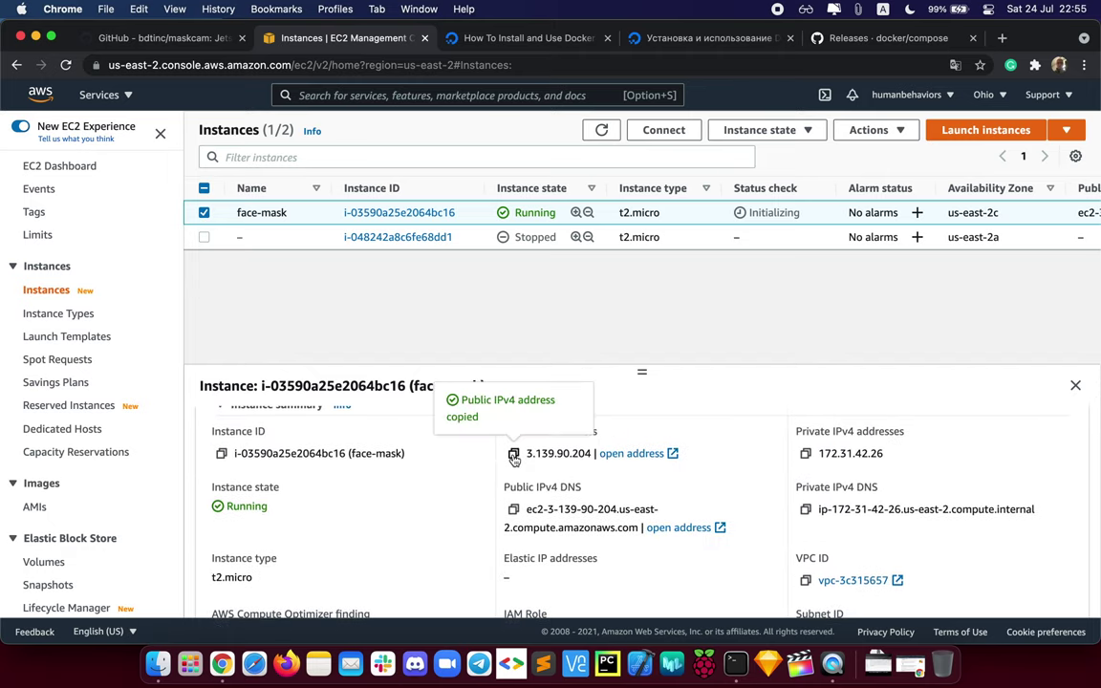
# Step: Open 3.139.90.204:8501 in a new browser tab
pyautogui.click(1002, 37)
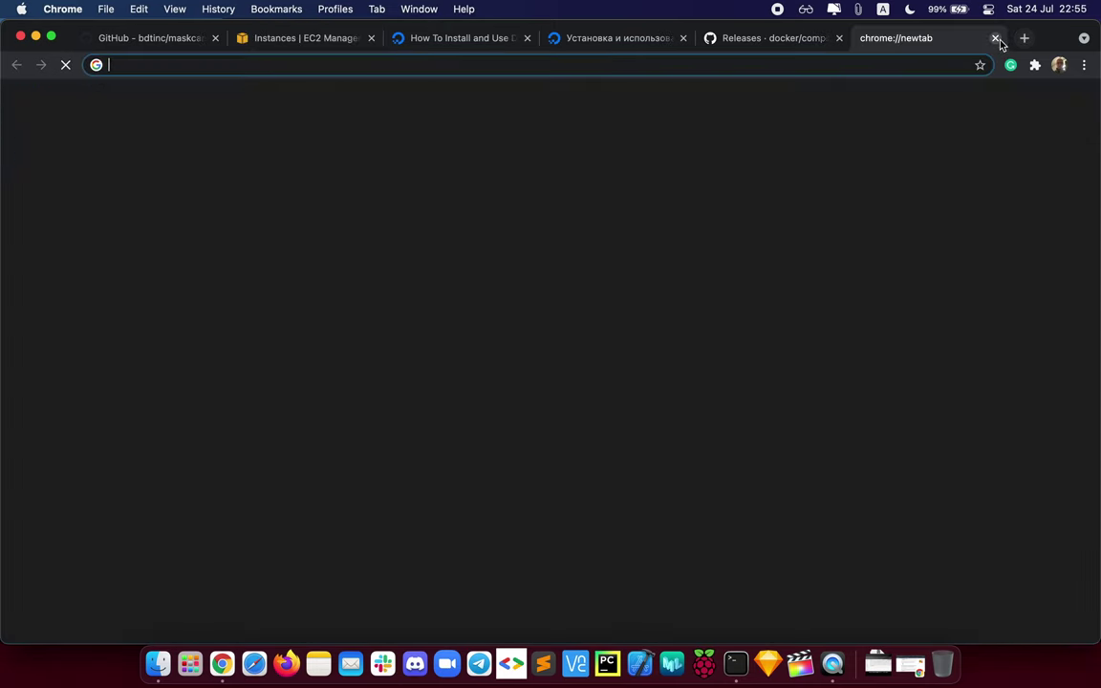
pyautogui.press('super+v')
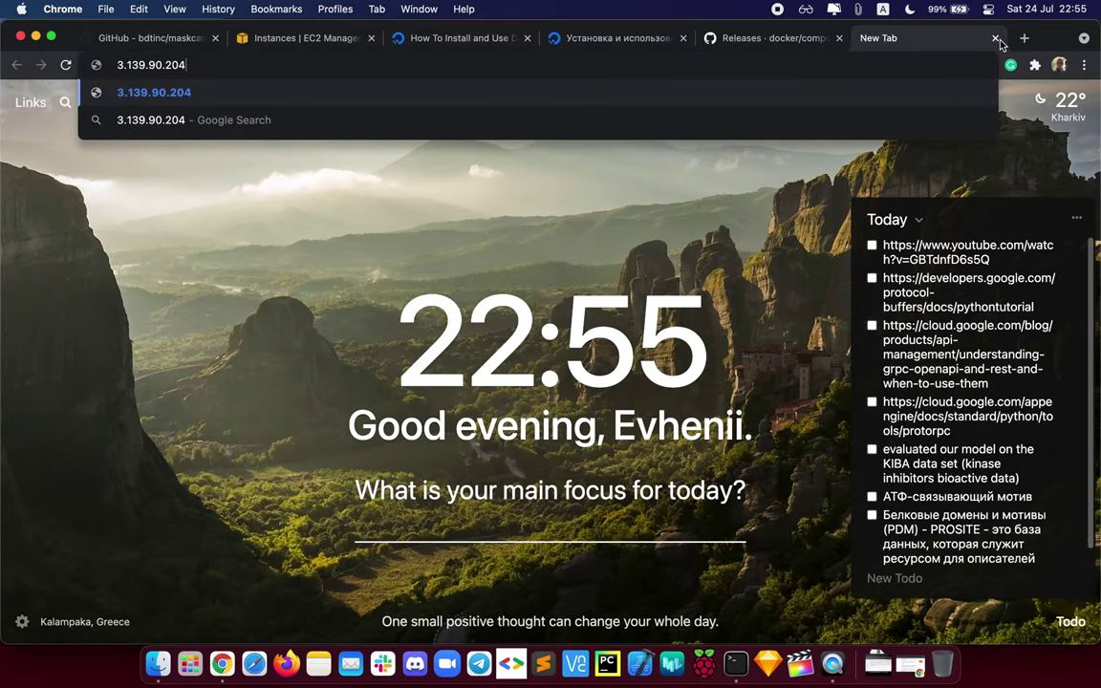
pyautogui.write(':')
pyautogui.click(186, 41)
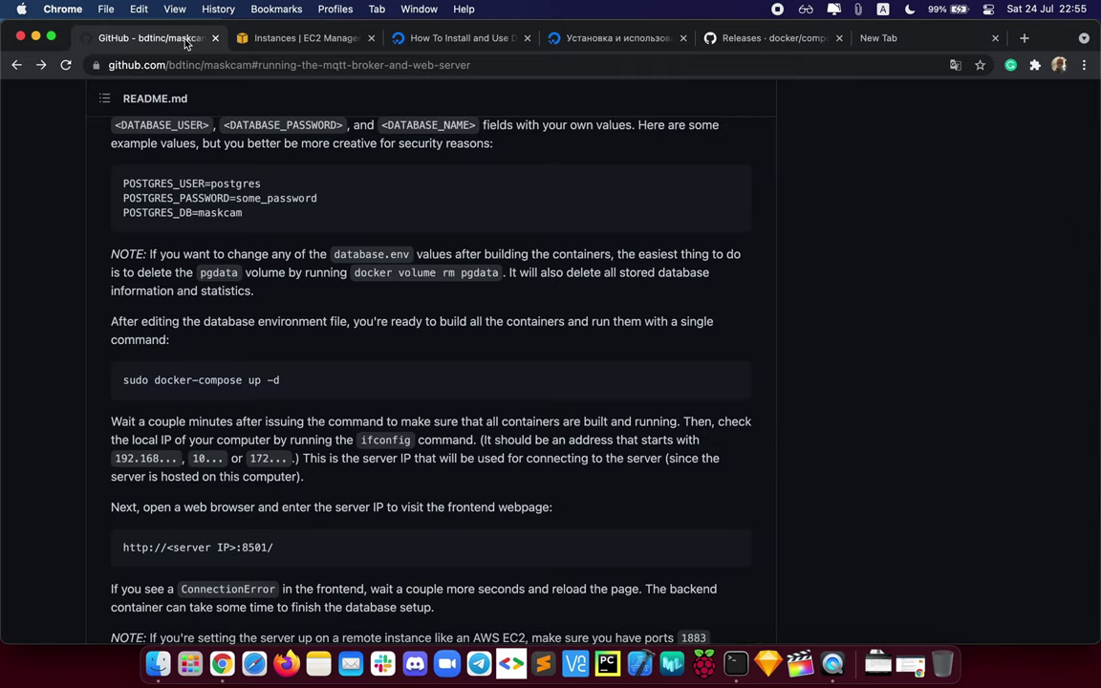
pyautogui.click(819, 38)
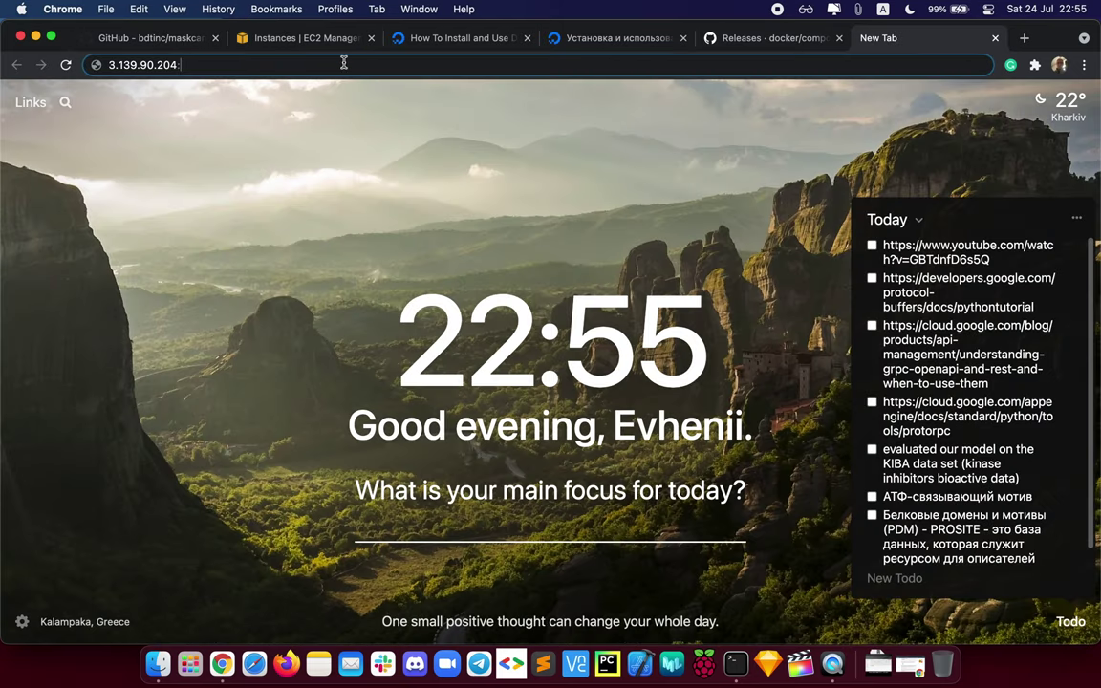
pyautogui.write('8501')
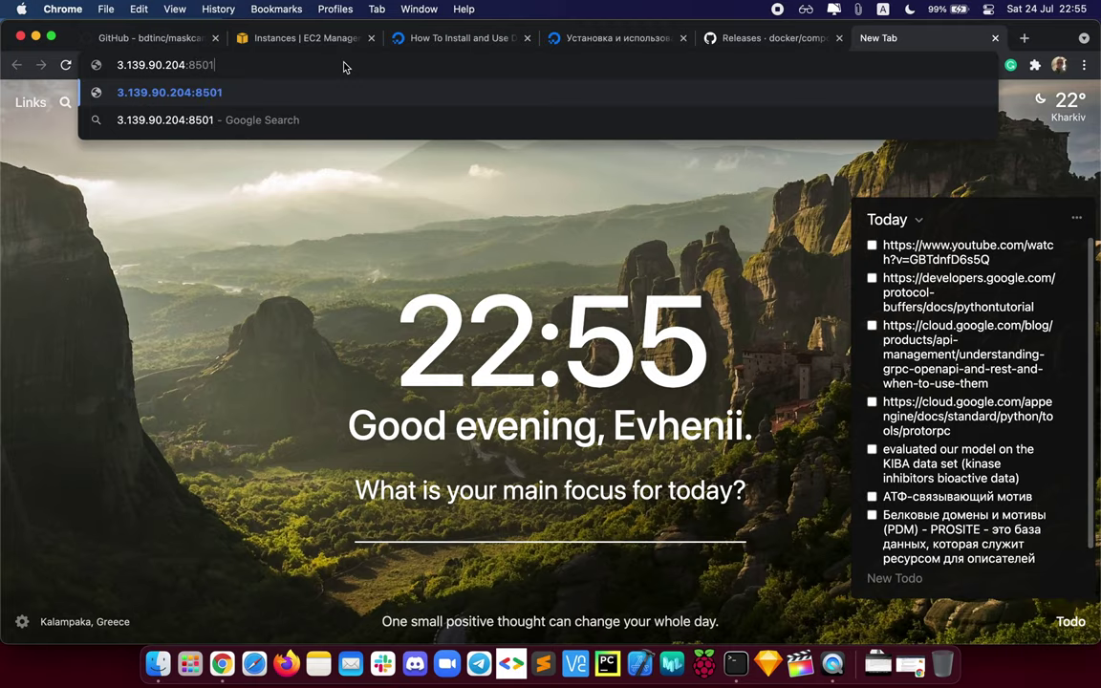
pyautogui.press('Return')
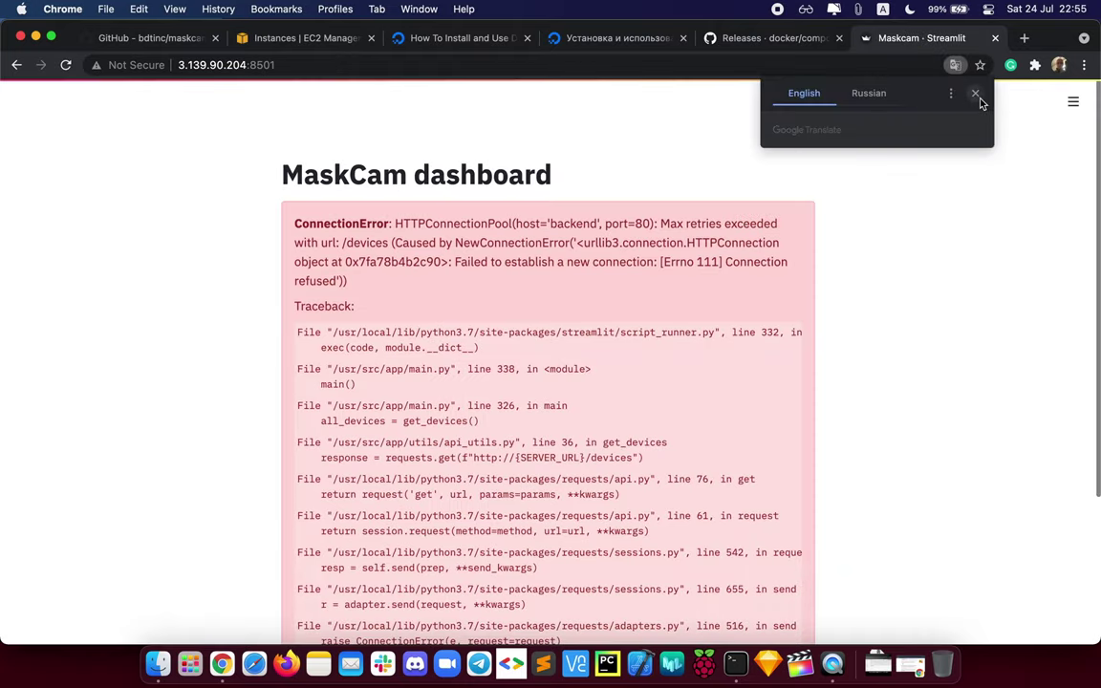
# Step: Dismiss the translate offer, reload the dashboard, and check the Selected device list
pyautogui.click(974, 93)
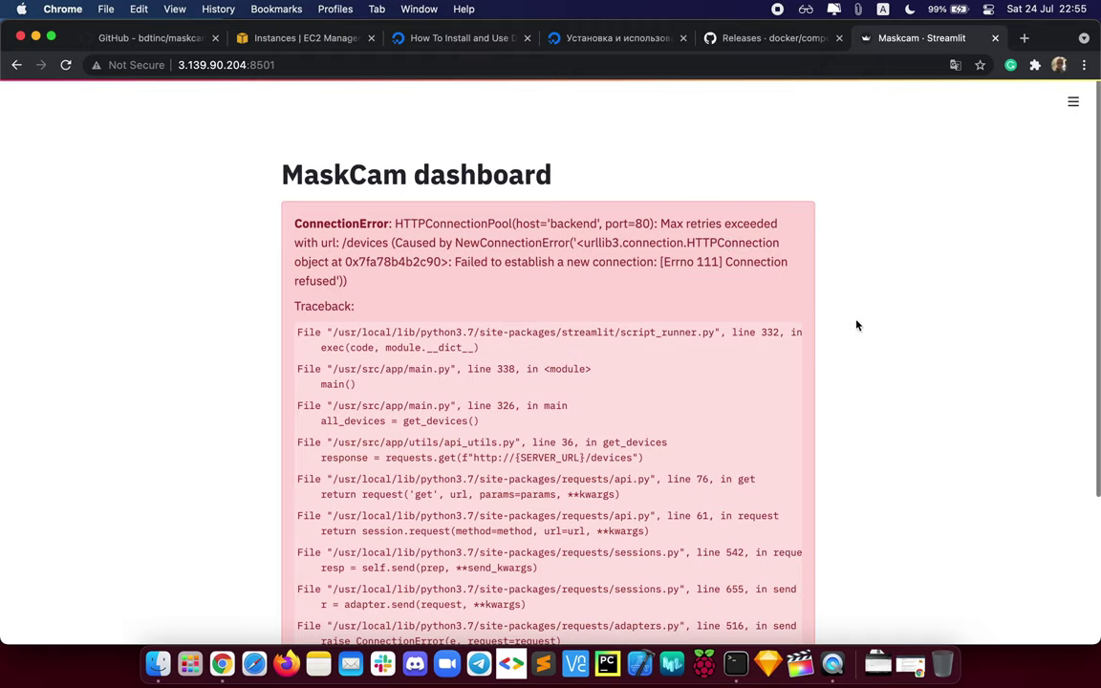
pyautogui.click(67, 69)
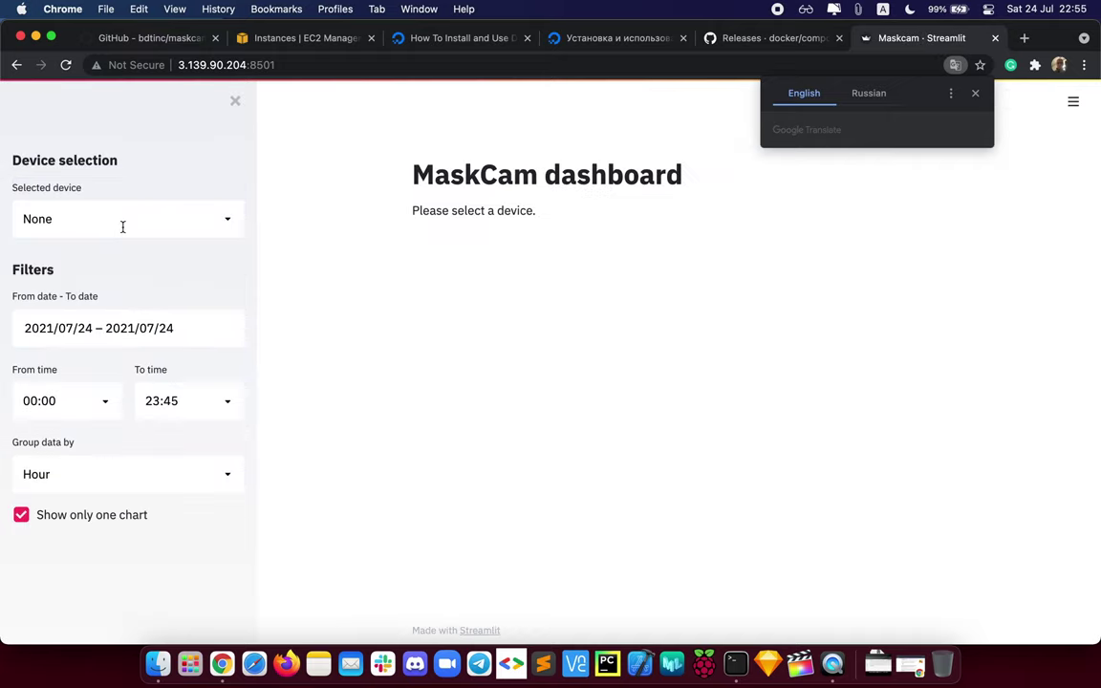
pyautogui.click(975, 93)
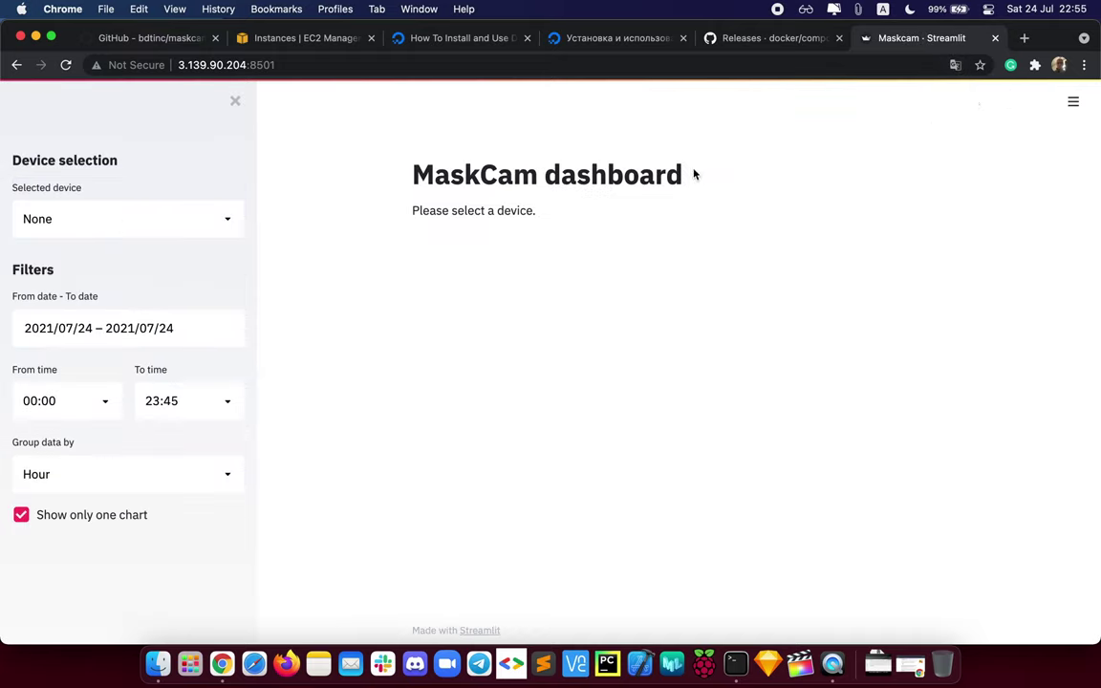
pyautogui.click(227, 223)
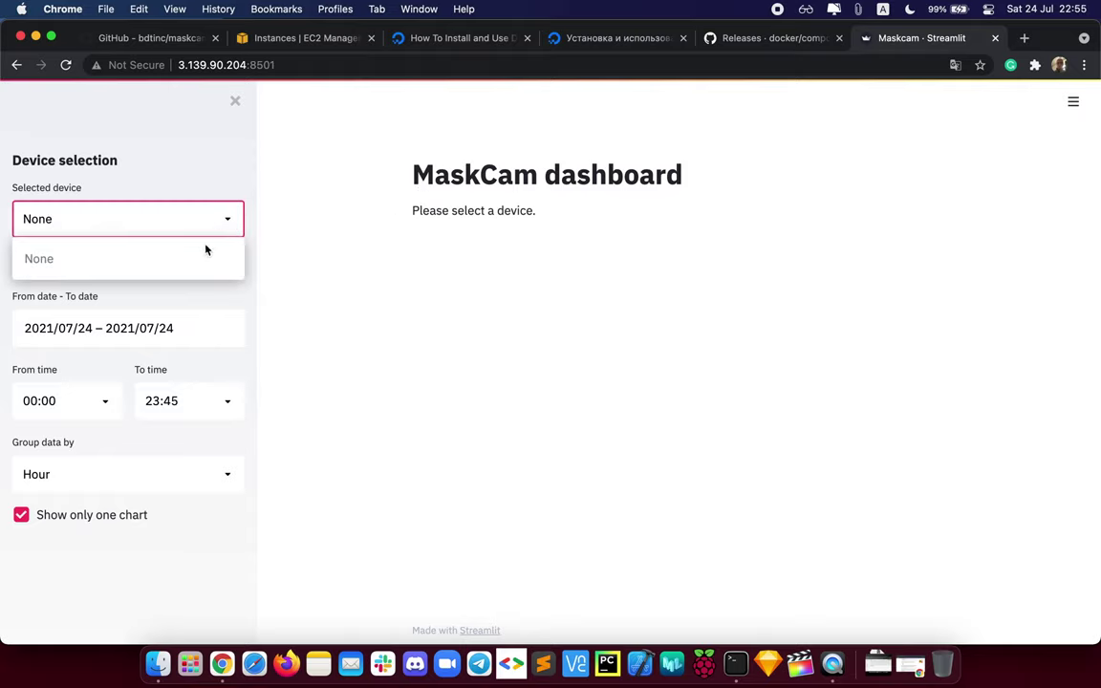
pyautogui.click(393, 243)
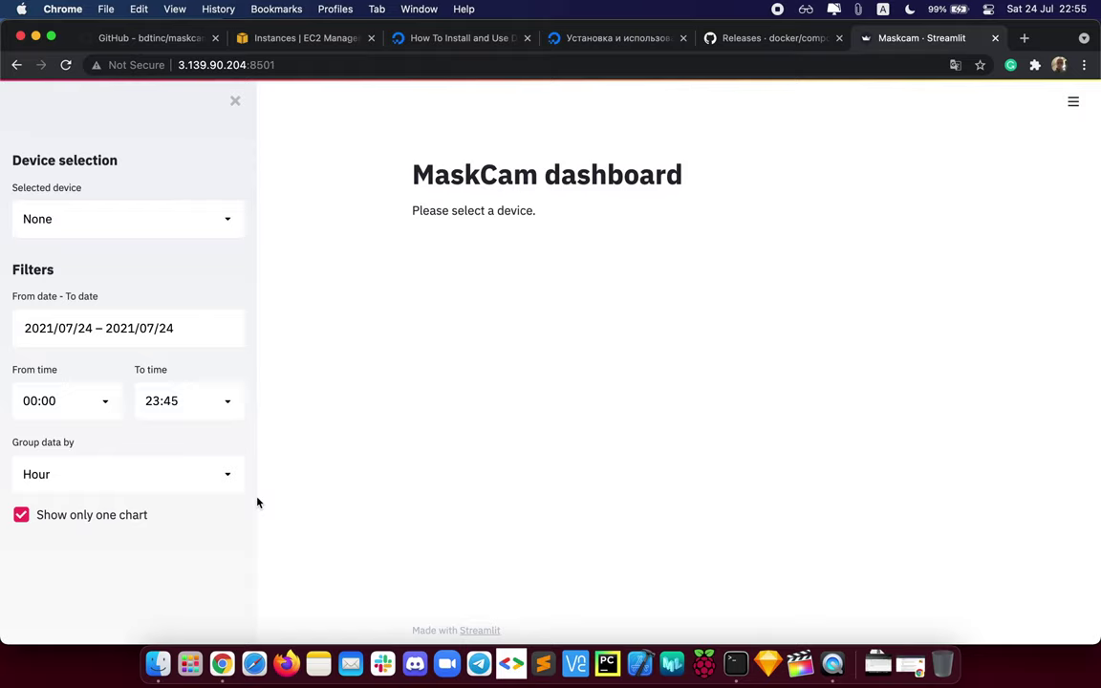
pyautogui.moveTo(247, 64); pyautogui.dragTo(177, 64)
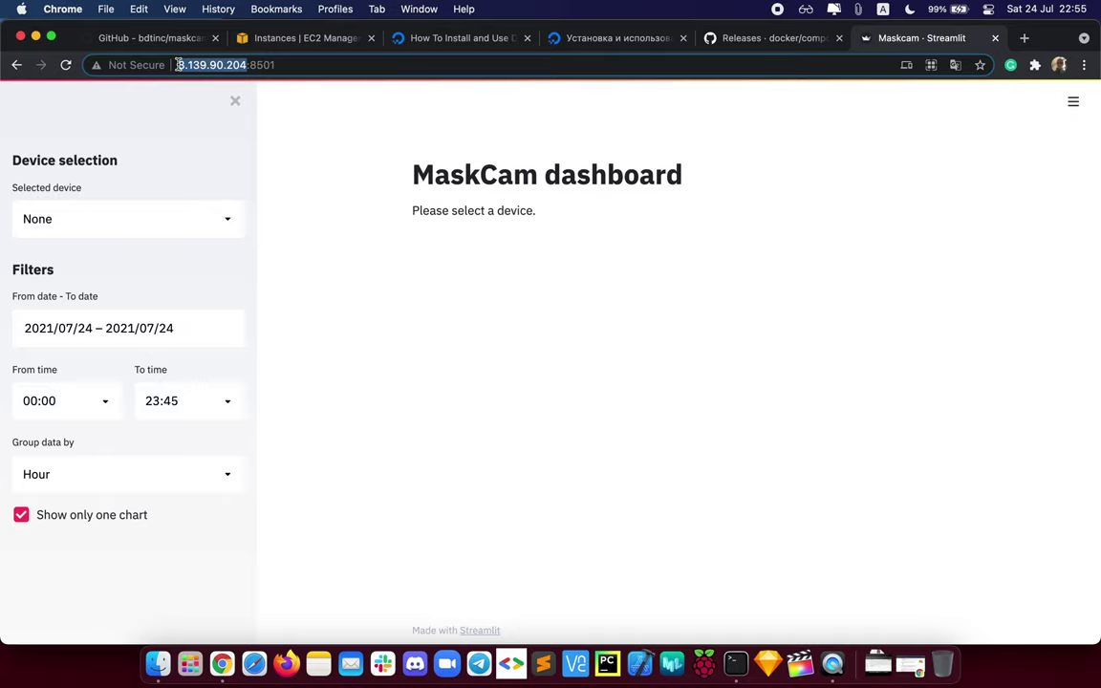
pyautogui.click(202, 226)
pyautogui.click(325, 300)
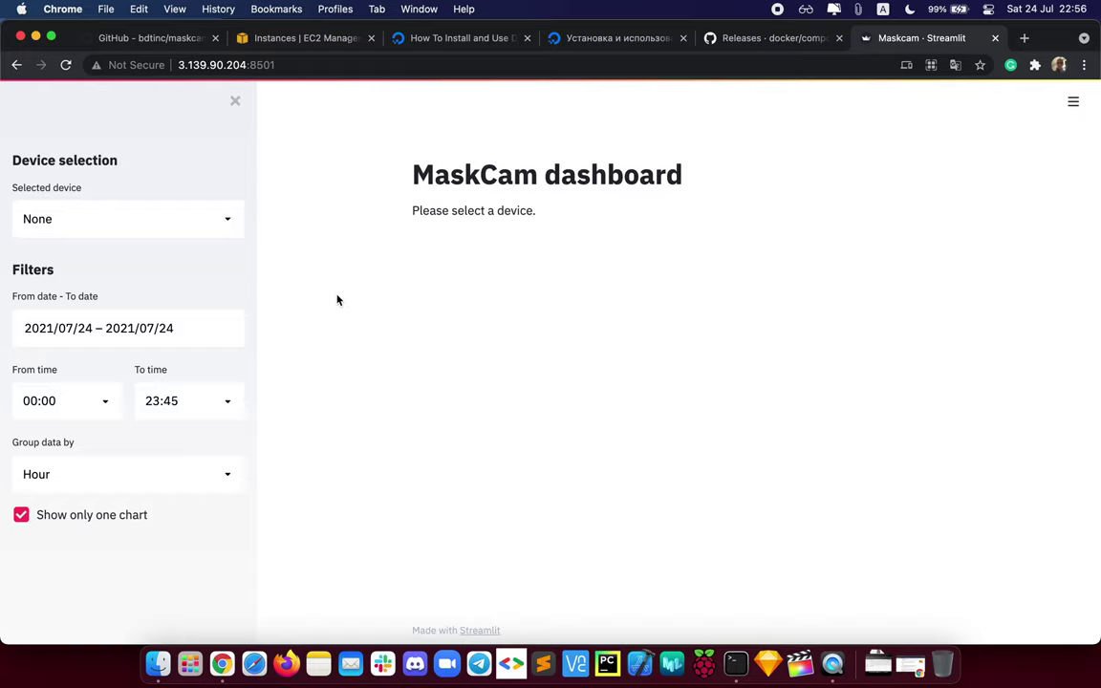
# Step: Recheck the device list, confirming only None is available, and highlight the server IP
pyautogui.click(238, 66)
pyautogui.moveTo(238, 66); pyautogui.dragTo(178, 65)
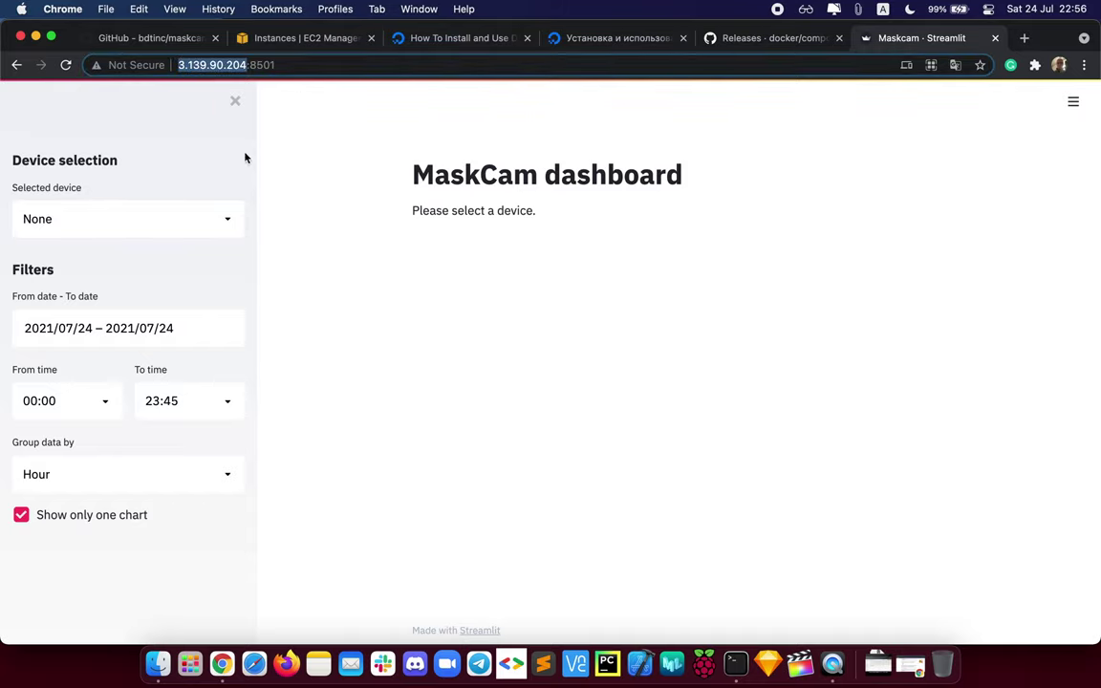
pyautogui.click(215, 221)
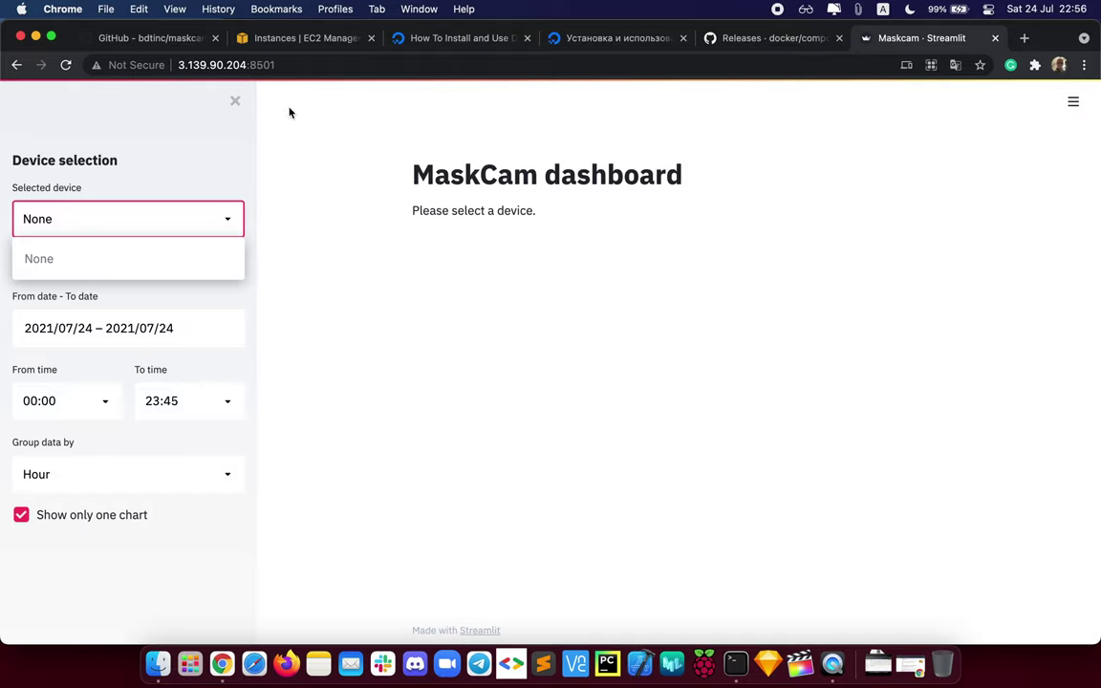
pyautogui.moveTo(246, 65); pyautogui.dragTo(179, 65)
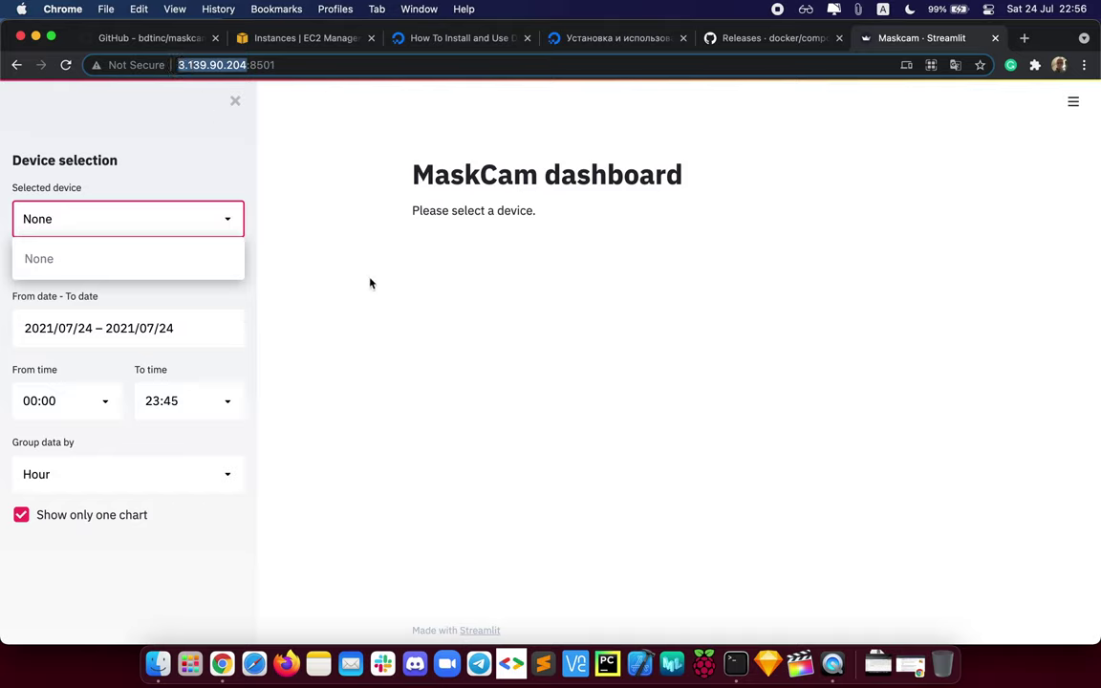
pyautogui.click(452, 201)
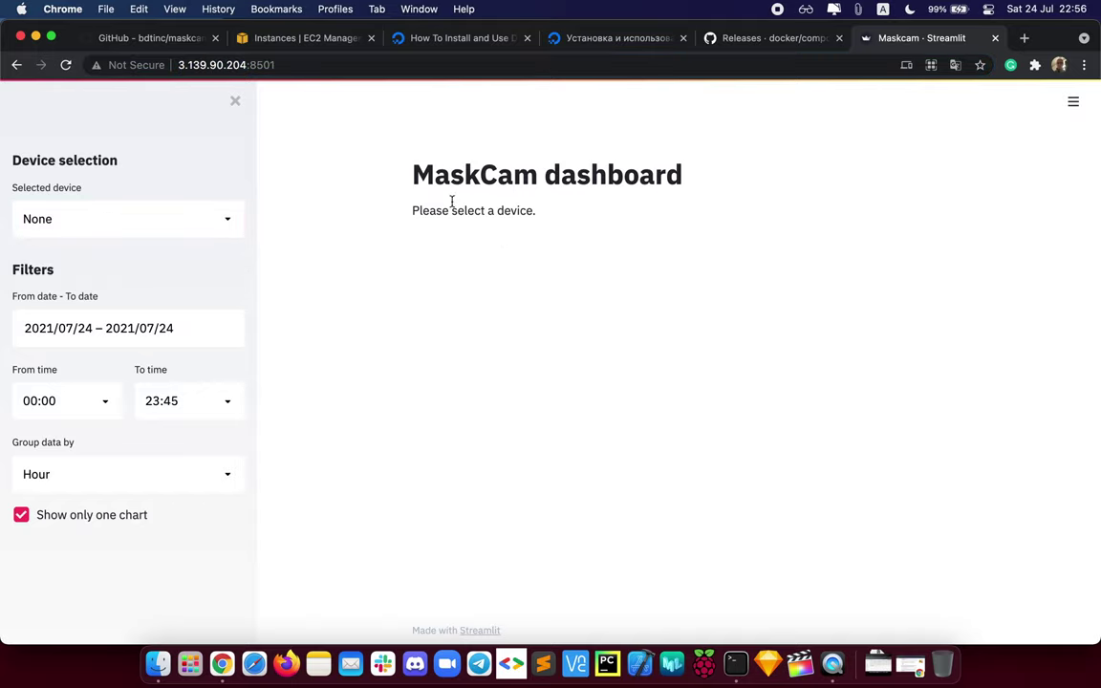
pyautogui.moveTo(413, 175); pyautogui.dragTo(548, 219)
pyautogui.click(548, 220)
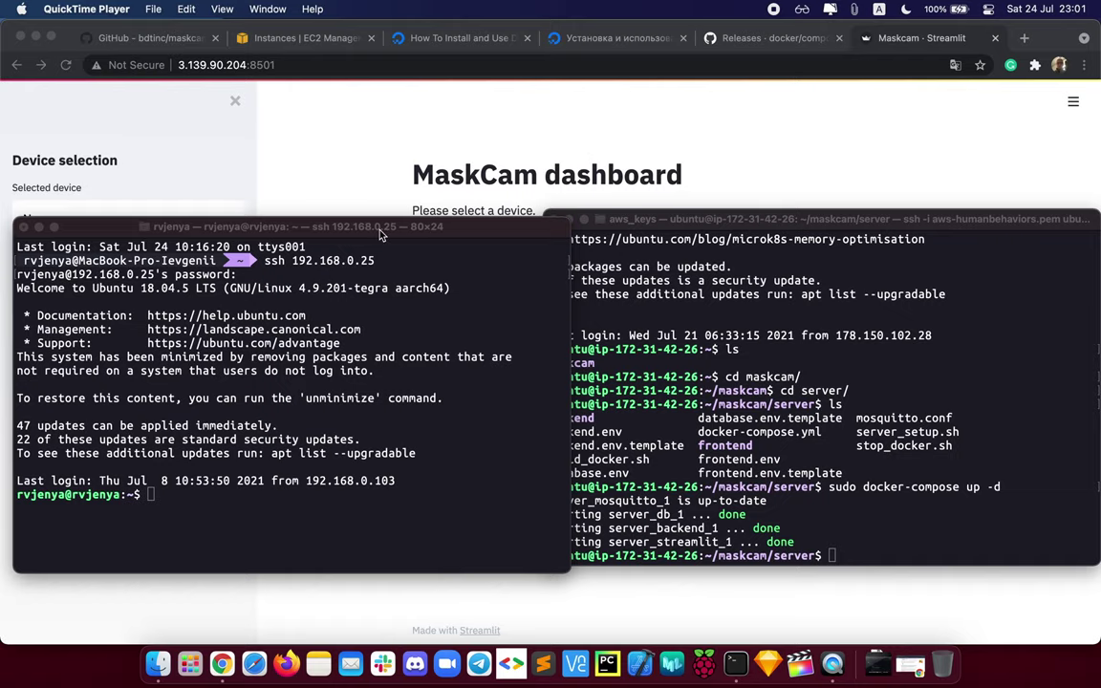
# Step: Bring the Jetson ssh window forward and highlight its welcome text and IP 192.168.0.25
pyautogui.moveTo(379, 234); pyautogui.dragTo(380, 107)
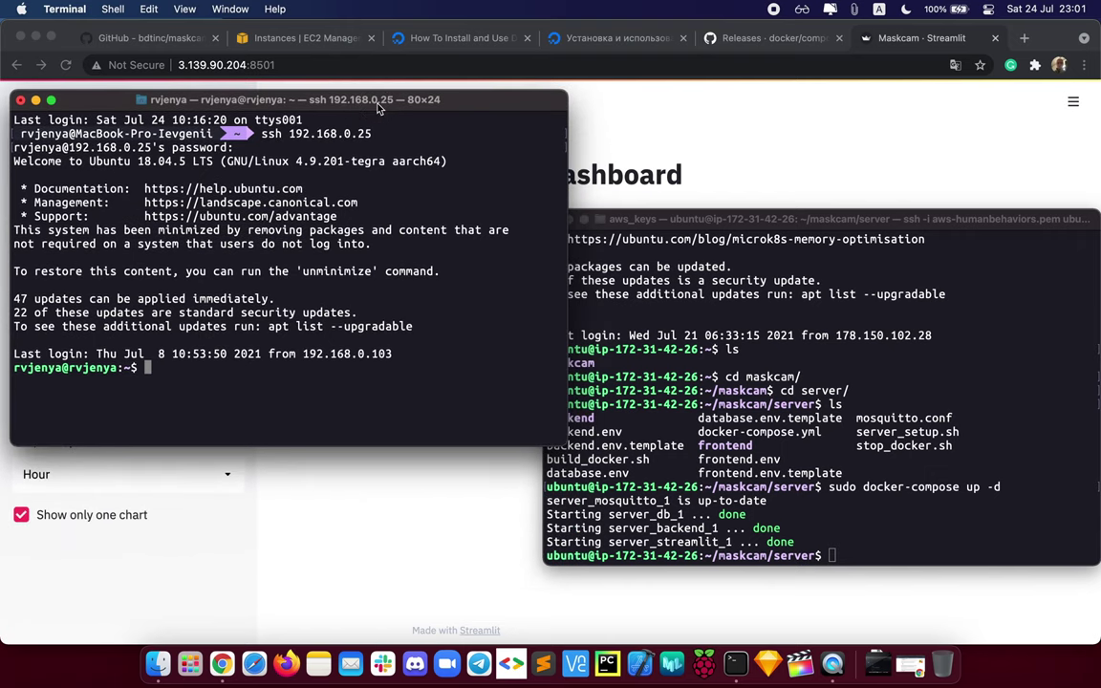
pyautogui.moveTo(150, 144); pyautogui.dragTo(229, 287)
pyautogui.click(297, 312)
pyautogui.moveTo(371, 134); pyautogui.dragTo(289, 137)
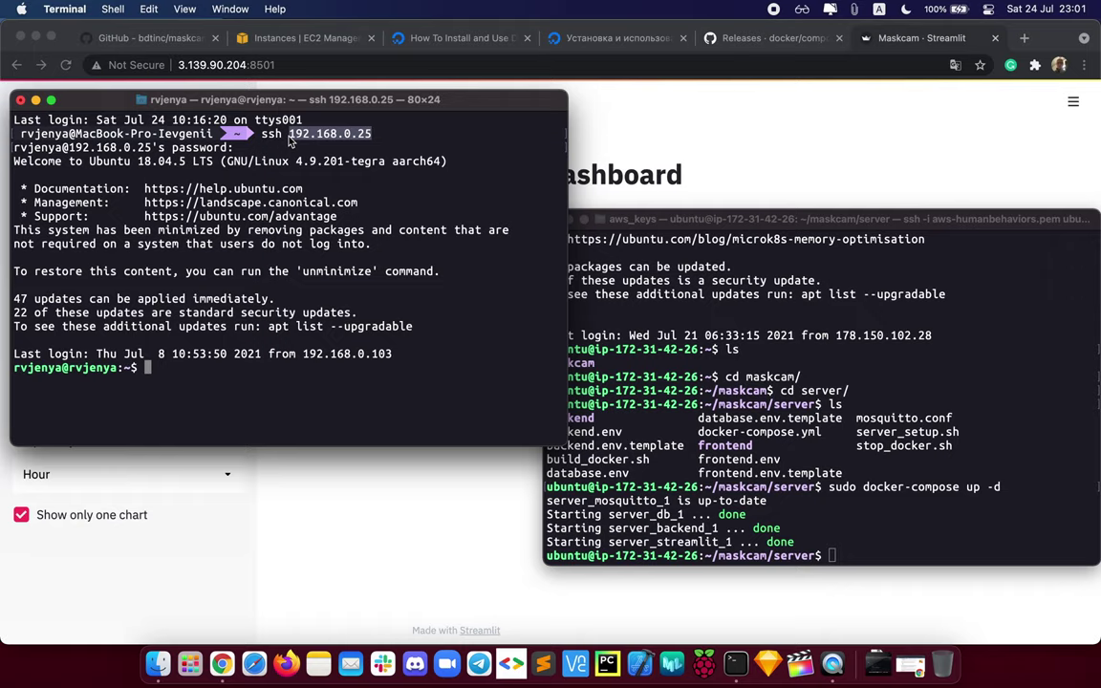
pyautogui.click(291, 139)
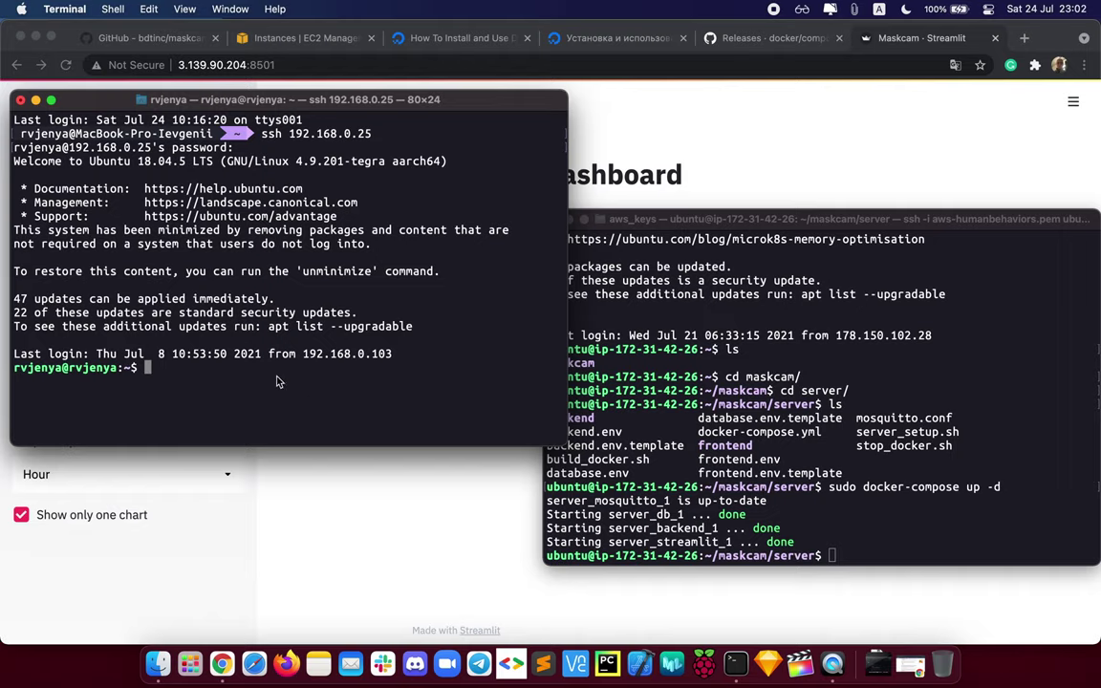
# Step: Paste the MaskCam docker run command and change its broker IP to 3.139.90.204
pyautogui.write('sudo docker run --runtime nvidia --privileged --rm -it --env MQTT_BROKER_IP=192.168.0.103 --env MQTT_DEVICE_NAME=my-jetson-1 --env MASKCAM_DEVICE_ADDRESS=192.168.0.25 -p 1883:1883 -p 8080:8080 -p 8554:8554 maskcam/maskcam-beta')
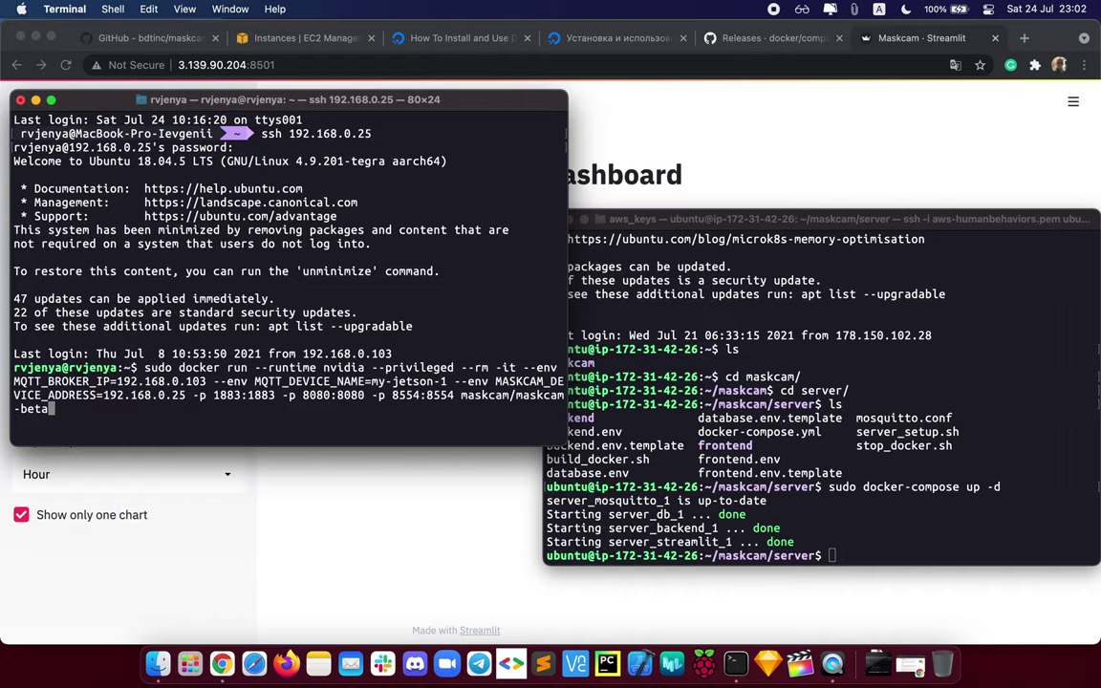
pyautogui.press('Left')
pyautogui.press('Left')
pyautogui.press('Left')
pyautogui.press('Left')
pyautogui.press('Left')
pyautogui.press('Left')
pyautogui.press('Left')
pyautogui.press('Left')
pyautogui.press('Left')
pyautogui.press('Left')
pyautogui.press('Left')
pyautogui.press('Left')
pyautogui.press('Left')
pyautogui.press('Left')
pyautogui.press('Left')
pyautogui.press('Left')
pyautogui.press('Left')
pyautogui.press('Left')
pyautogui.press('Left')
pyautogui.press('Left')
pyautogui.press('Left')
pyautogui.press('Left')
pyautogui.press('Left')
pyautogui.press('Left')
pyautogui.press('Left')
pyautogui.press('Left')
pyautogui.press('Left')
pyautogui.press('Left')
pyautogui.press('Left')
pyautogui.press('Left')
pyautogui.press('Left')
pyautogui.press('Left')
pyautogui.press('Left')
pyautogui.press('Left')
pyautogui.press('Left')
pyautogui.press('Left')
pyautogui.press('Left')
pyautogui.press('Left')
pyautogui.press('Left')
pyautogui.press('Left')
pyautogui.press('Left')
pyautogui.press('Left')
pyautogui.press('Left')
pyautogui.press('Left')
pyautogui.press('Left')
pyautogui.press('Left')
pyautogui.press('Left')
pyautogui.press('Left')
pyautogui.press('Left')
pyautogui.press('Left')
pyautogui.press('Left')
pyautogui.press('Left')
pyautogui.press('Left')
pyautogui.press('Left')
pyautogui.press('Left')
pyautogui.press('Right')
pyautogui.press('Right')
pyautogui.press('Right')
pyautogui.press('Left')
pyautogui.press('Left')
pyautogui.press('Left')
pyautogui.press('Left')
pyautogui.press('Left')
pyautogui.press('Left')
pyautogui.press('Left')
pyautogui.press('Left')
pyautogui.press('Left')
pyautogui.press('Left')
pyautogui.press('Left')
pyautogui.press('Left')
pyautogui.press('Left')
pyautogui.press('Left')
pyautogui.press('Left')
pyautogui.press('Left')
pyautogui.press('Left')
pyautogui.press('Left')
pyautogui.press('Left')
pyautogui.press('Left')
pyautogui.press('Left')
pyautogui.press('Left')
pyautogui.press('Left')
pyautogui.press('Left')
pyautogui.press('Left')
pyautogui.press('Left')
pyautogui.press('Left')
pyautogui.press('Left')
pyautogui.press('Left')
pyautogui.press('Left')
pyautogui.press('Left')
pyautogui.press('Left')
pyautogui.press('Left')
pyautogui.press('Left')
pyautogui.press('Left')
pyautogui.press('Left')
pyautogui.press('Left')
pyautogui.press('Left')
pyautogui.press('Left')
pyautogui.press('Left')
pyautogui.press('Left')
pyautogui.press('Left')
pyautogui.press('Left')
pyautogui.press('Left')
pyautogui.press('Left')
pyautogui.press('Left')
pyautogui.press('Left')
pyautogui.press('Left')
pyautogui.press('Left')
pyautogui.press('Left')
pyautogui.press('Left')
pyautogui.press('Left')
pyautogui.press('Left')
pyautogui.press('Left')
pyautogui.press('Left')
pyautogui.press('Left')
pyautogui.press('Left')
pyautogui.press('Left')
pyautogui.press('Left')
pyautogui.press('Left')
pyautogui.press('Left')
pyautogui.press('Left')
pyautogui.press('Left')
pyautogui.press('Left')
pyautogui.press('Left')
pyautogui.press('Left')
pyautogui.press('Left')
pyautogui.press('Left')
pyautogui.press('Left')
pyautogui.press('BackSpace')
pyautogui.press('BackSpace')
pyautogui.press('BackSpace')
pyautogui.press('BackSpace')
pyautogui.press('BackSpace')
pyautogui.press('BackSpace')
pyautogui.press('BackSpace')
pyautogui.press('BackSpace')
pyautogui.press('BackSpace')
pyautogui.press('BackSpace')
pyautogui.press('BackSpace')
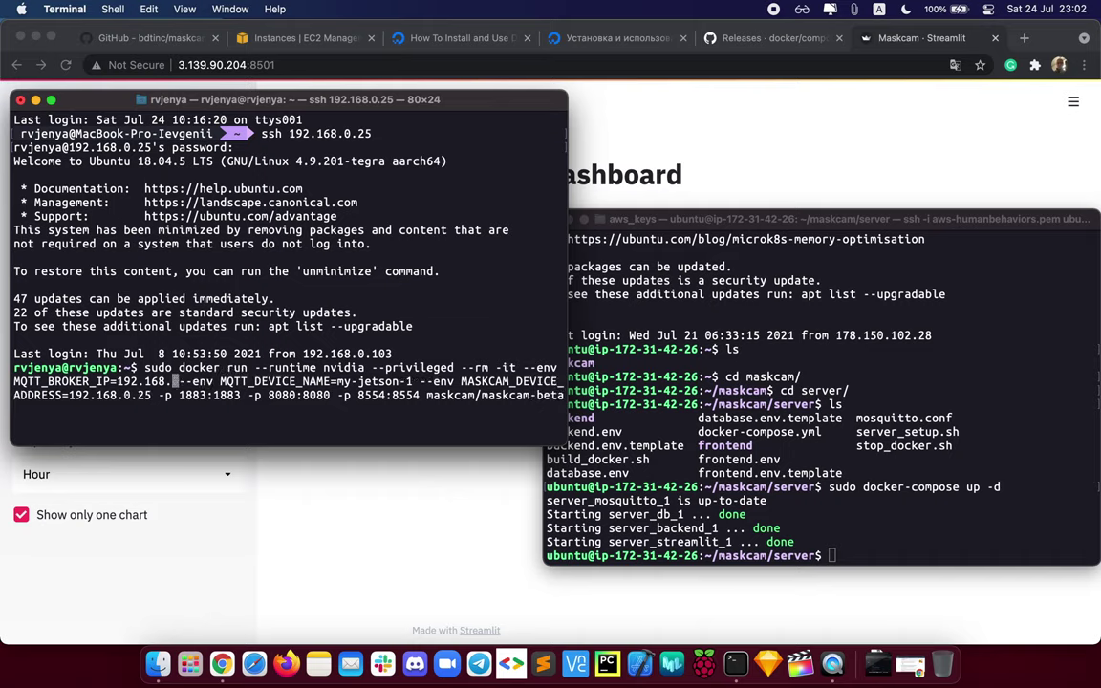
pyautogui.press('BackSpace')
pyautogui.press('BackSpace')
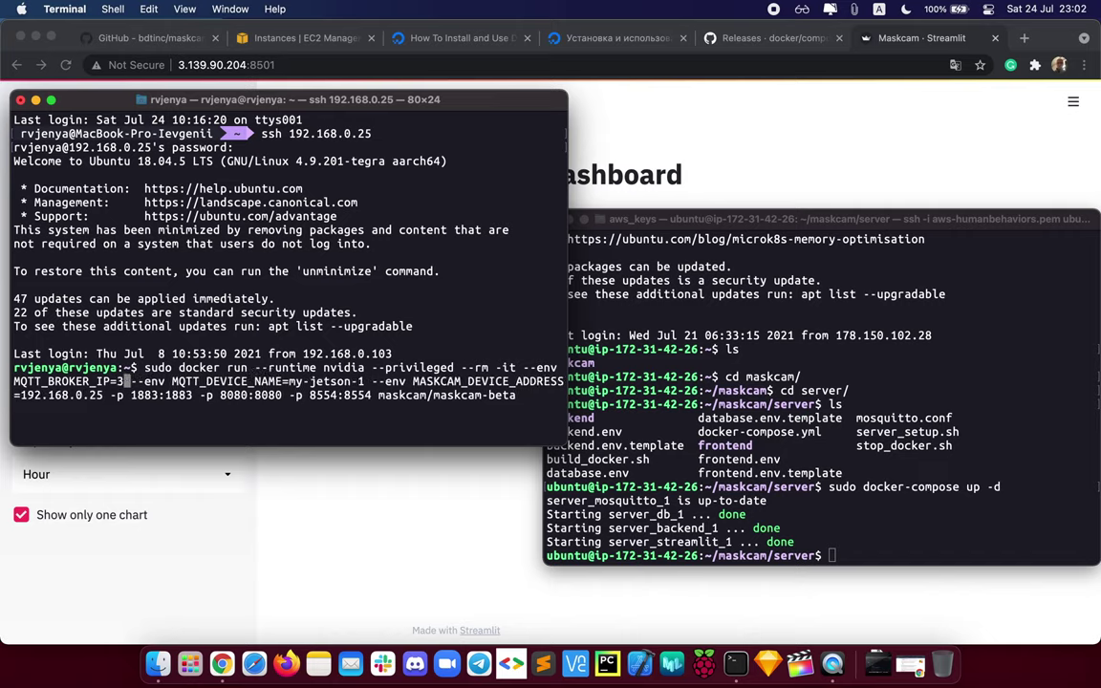
pyautogui.write('3.139.')
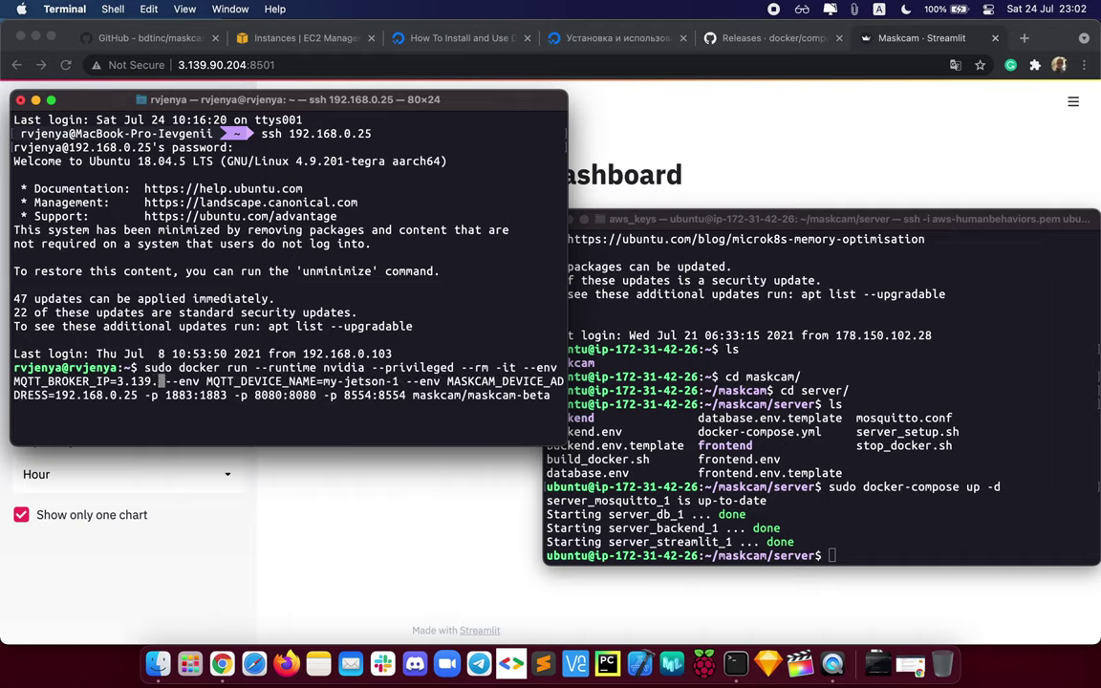
pyautogui.write('90.')
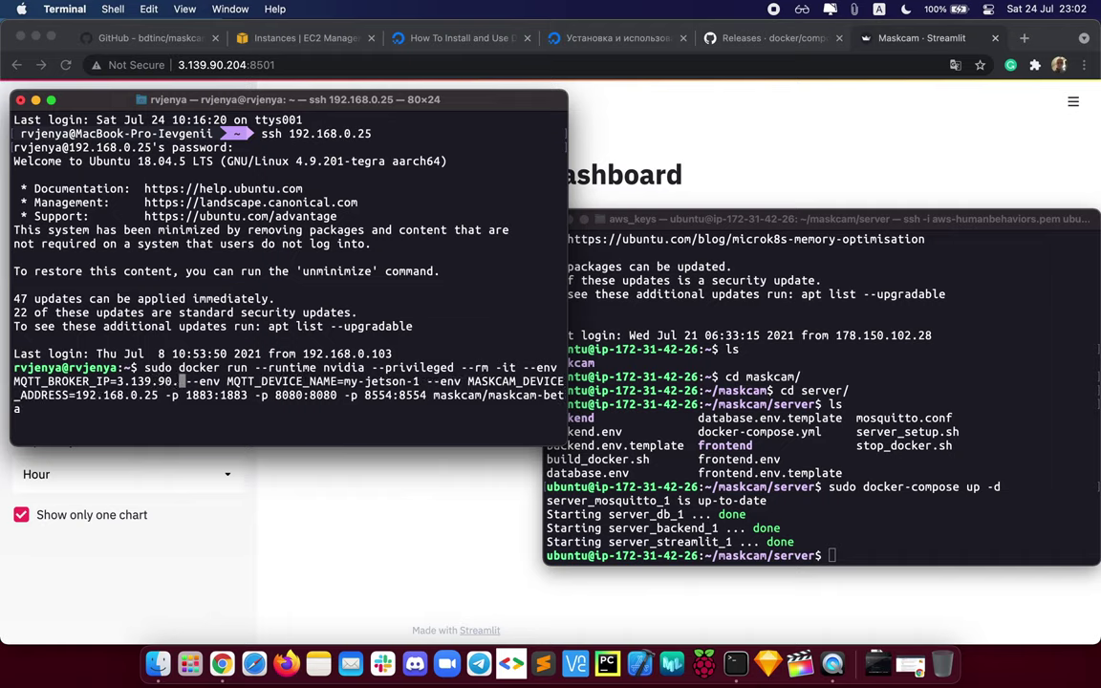
pyautogui.write('204')
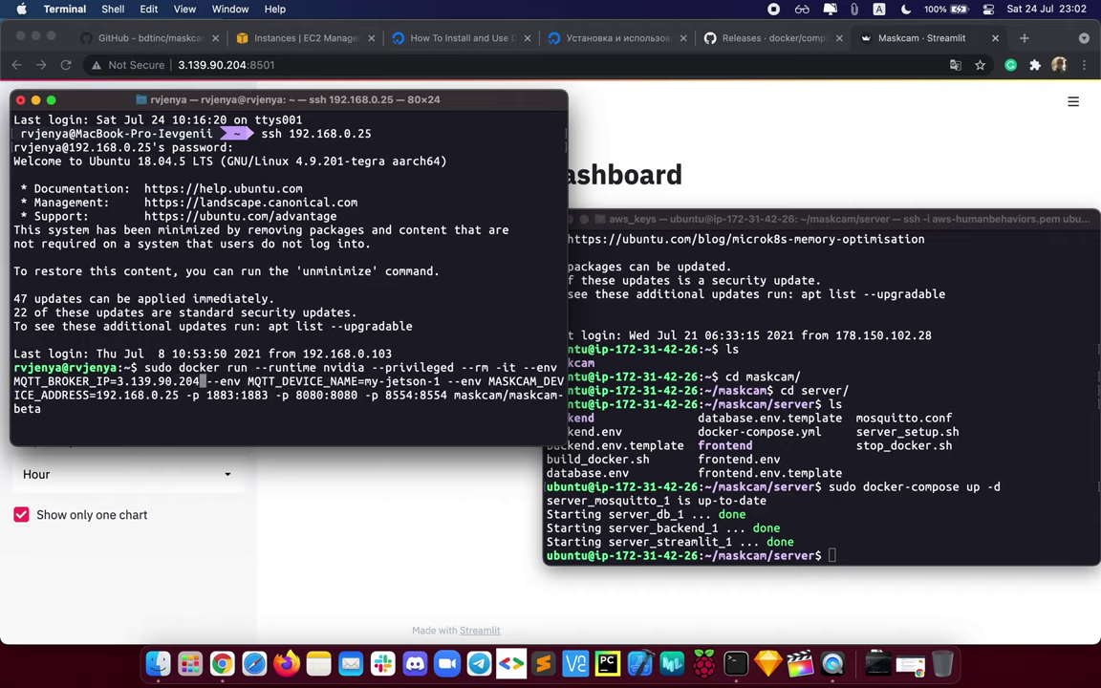
# Step: Rename the device in MQTT_DEVICE_NAME from my-jetson-1 to my-jetson-public
pyautogui.press('Right')
pyautogui.press('Right')
pyautogui.press('Right')
pyautogui.press('Right')
pyautogui.press('Right')
pyautogui.press('Right')
pyautogui.press('Right')
pyautogui.press('Right')
pyautogui.press('Right')
pyautogui.press('Right')
pyautogui.press('Right')
pyautogui.press('Right')
pyautogui.press('Right')
pyautogui.press('Right')
pyautogui.press('Right')
pyautogui.press('Right')
pyautogui.press('Right')
pyautogui.press('Right')
pyautogui.press('Right')
pyautogui.press('Right')
pyautogui.press('Right')
pyautogui.press('Right')
pyautogui.press('Right')
pyautogui.press('Right')
pyautogui.press('Right')
pyautogui.press('Right')
pyautogui.press('Right')
pyautogui.press('Right')
pyautogui.press('Right')
pyautogui.press('Right')
pyautogui.press('Right')
pyautogui.press('Right')
pyautogui.press('Right')
pyautogui.press('Right')
pyautogui.press('Right')
pyautogui.press('BackSpace')
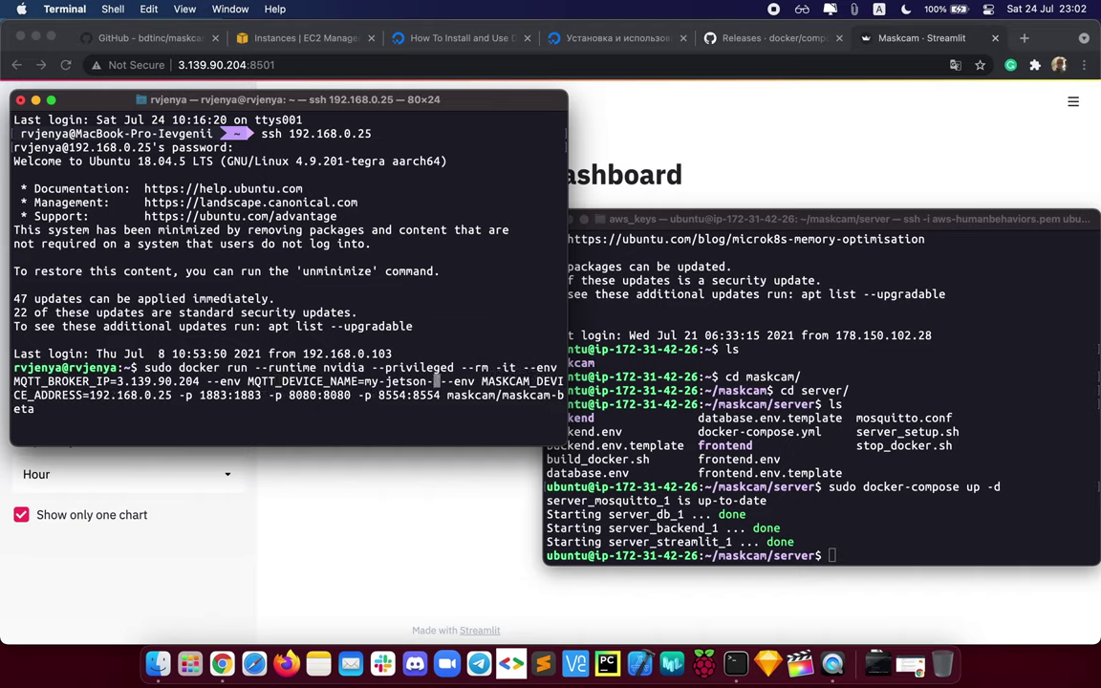
pyautogui.write('1')
pyautogui.press('BackSpace')
pyautogui.write('public')
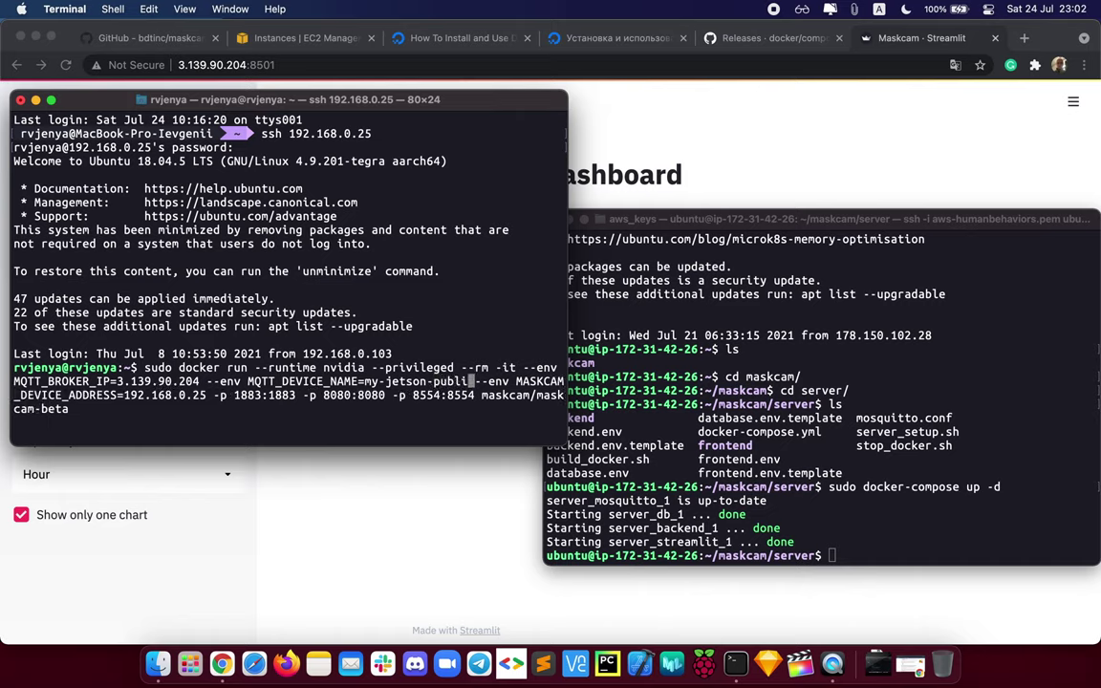
# Step: Check the Jetson IP 192.168.0.25 and port mappings 1883/8080/8554, then run the command
pyautogui.press('Right')
pyautogui.press('Right')
pyautogui.press('Right')
pyautogui.press('Right')
pyautogui.press('Right')
pyautogui.press('Right')
pyautogui.press('Right')
pyautogui.press('Right')
pyautogui.press('Right')
pyautogui.press('Right')
pyautogui.press('Right')
pyautogui.press('Right')
pyautogui.press('Right')
pyautogui.press('Right')
pyautogui.press('Right')
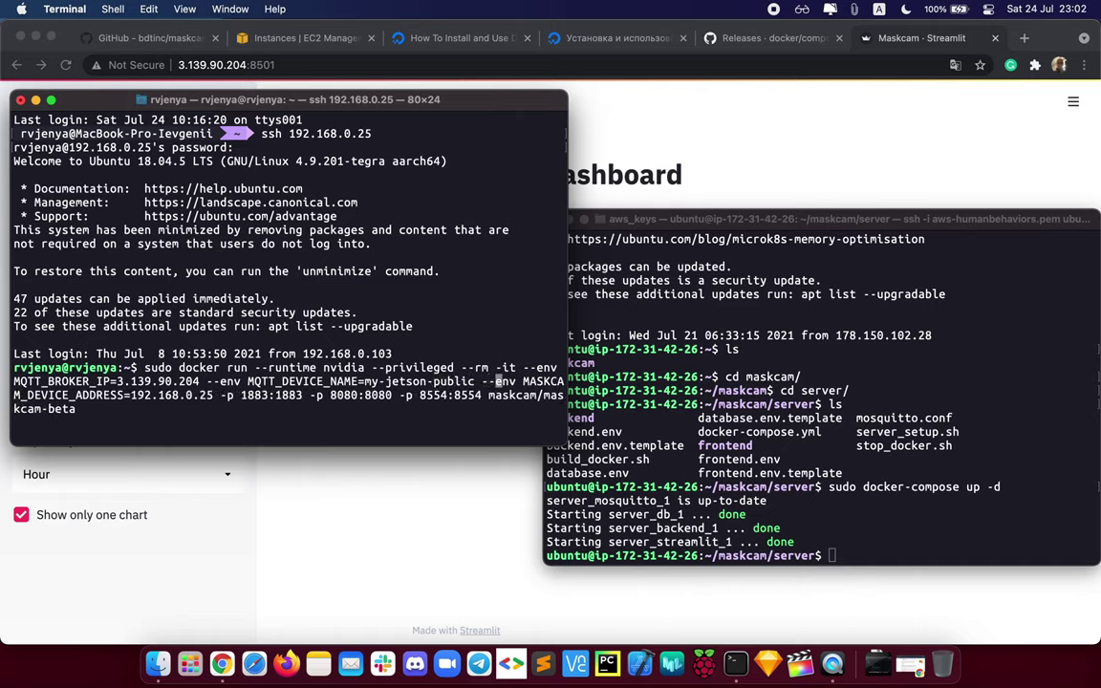
pyautogui.press('Right')
pyautogui.press('Right')
pyautogui.press('Right')
pyautogui.press('Right')
pyautogui.press('Right')
pyautogui.press('Right')
pyautogui.press('Right')
pyautogui.press('Right')
pyautogui.press('Right')
pyautogui.press('Right')
pyautogui.press('Right')
pyautogui.press('Right')
pyautogui.press('Right')
pyautogui.press('Right')
pyautogui.press('Right')
pyautogui.press('Right')
pyautogui.press('Right')
pyautogui.press('Right')
pyautogui.press('Right')
pyautogui.press('Right')
pyautogui.press('Right')
pyautogui.press('Right')
pyautogui.press('Right')
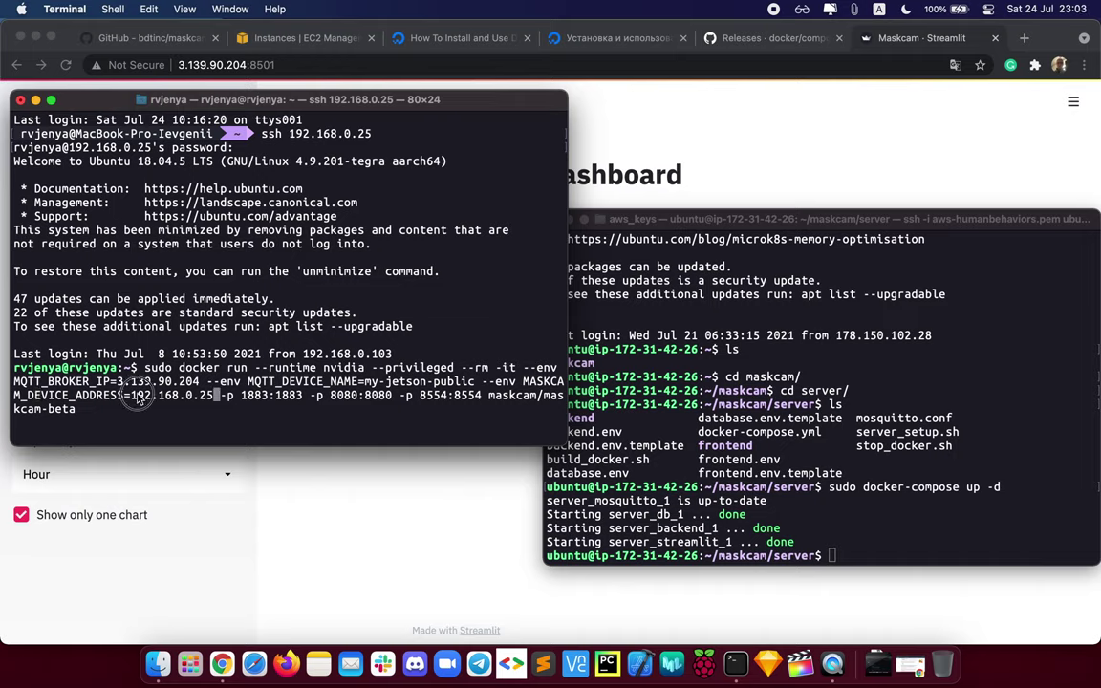
pyautogui.moveTo(131, 396); pyautogui.dragTo(212, 397)
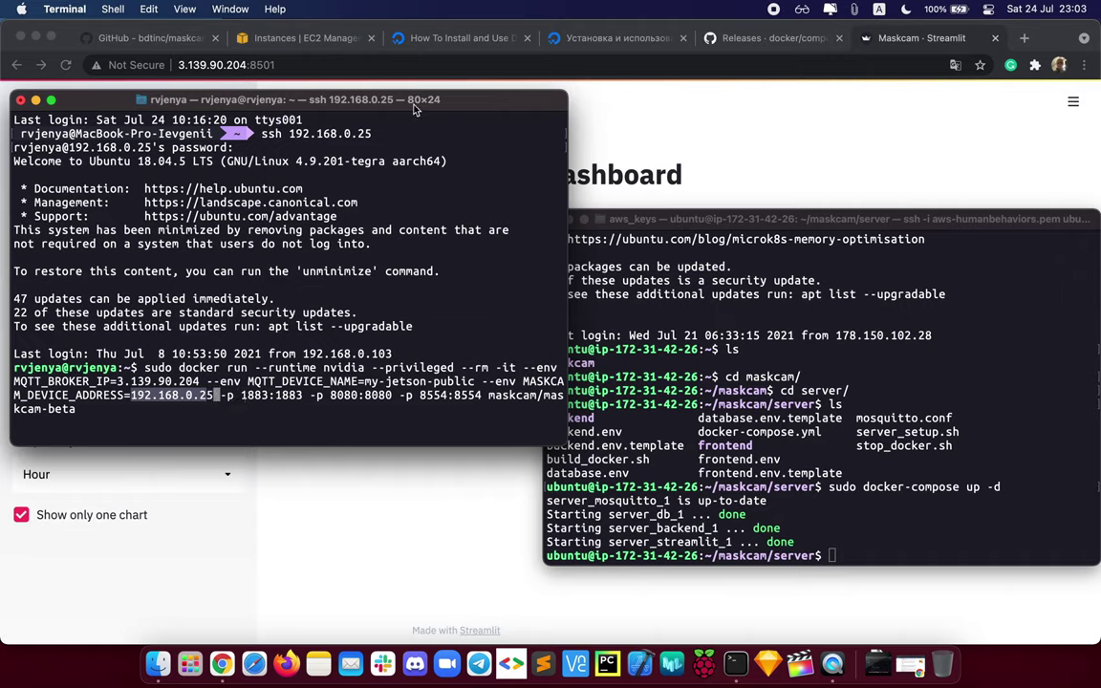
pyautogui.click(318, 405)
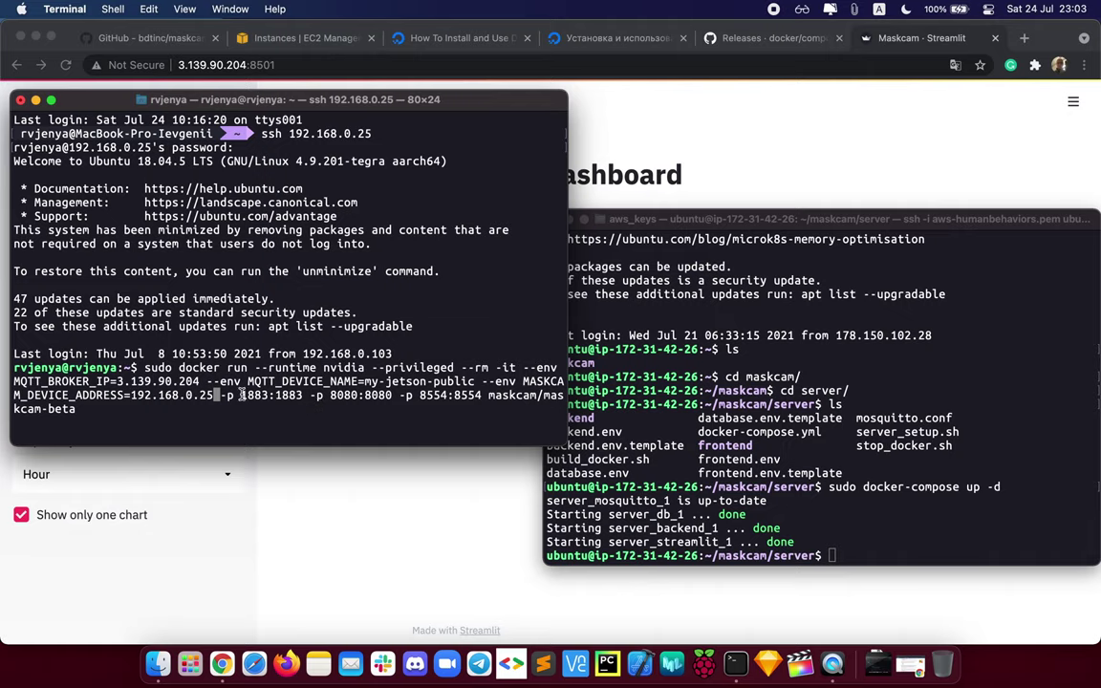
pyautogui.moveTo(241, 394); pyautogui.dragTo(302, 394)
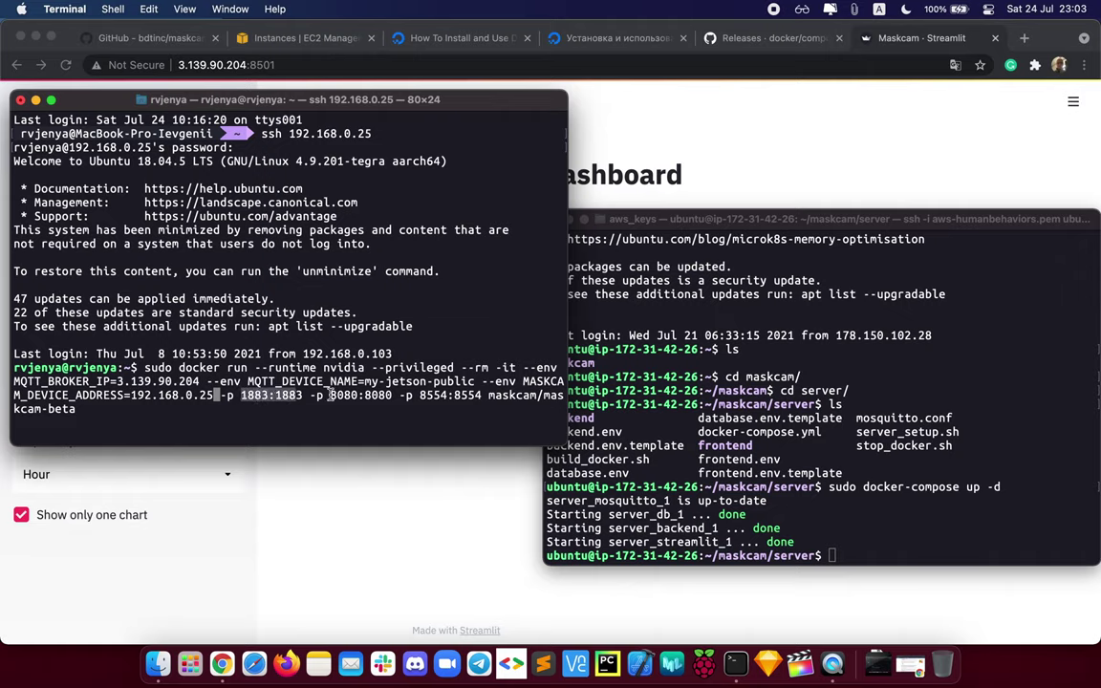
pyautogui.moveTo(482, 394); pyautogui.dragTo(241, 395)
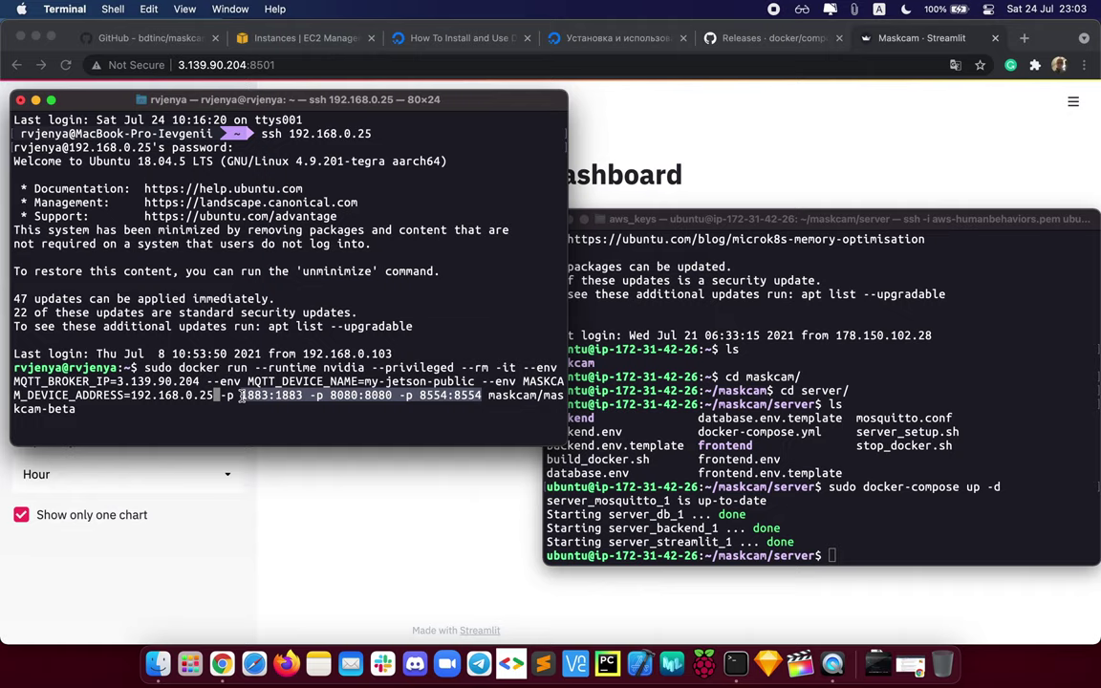
pyautogui.click(265, 401)
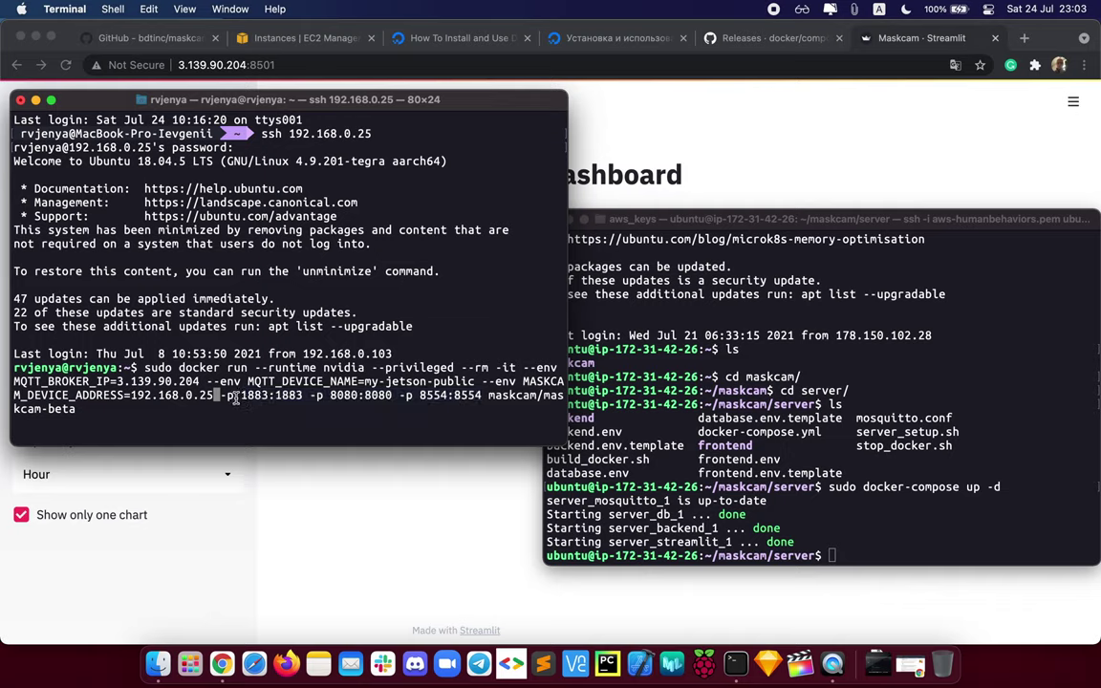
pyautogui.moveTo(241, 394); pyautogui.dragTo(490, 398)
pyautogui.click(489, 397)
pyautogui.press('Return')
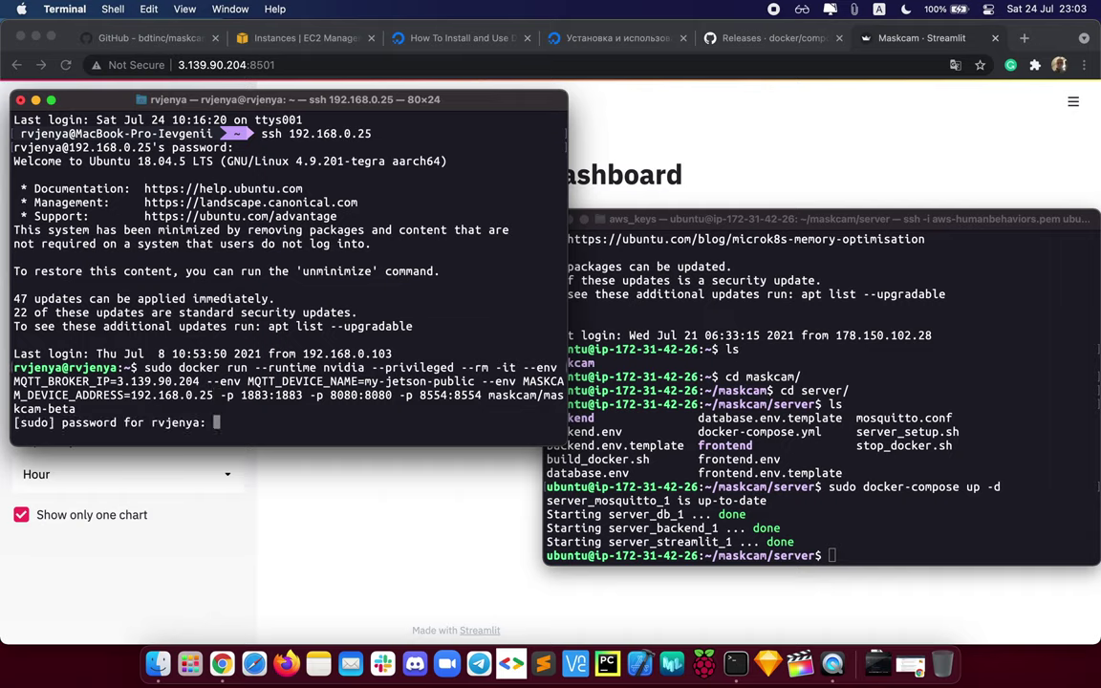
# Step: Enter the sudo password to start the container, then bring the MaskCam dashboard forward
pyautogui.press('Return')
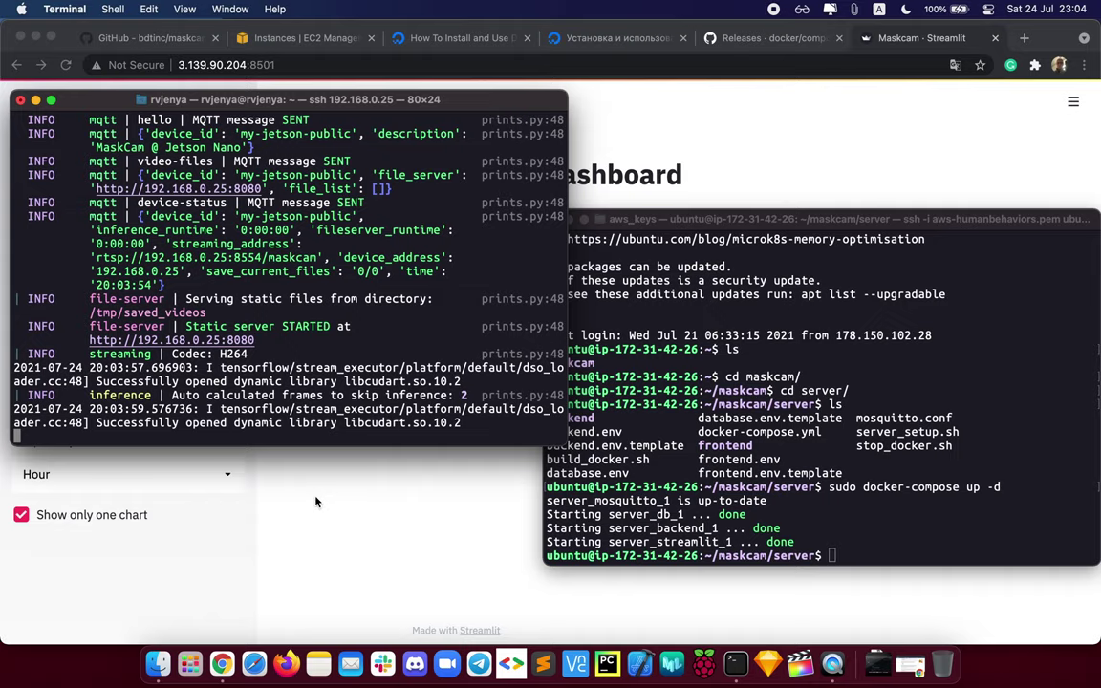
pyautogui.click(364, 535)
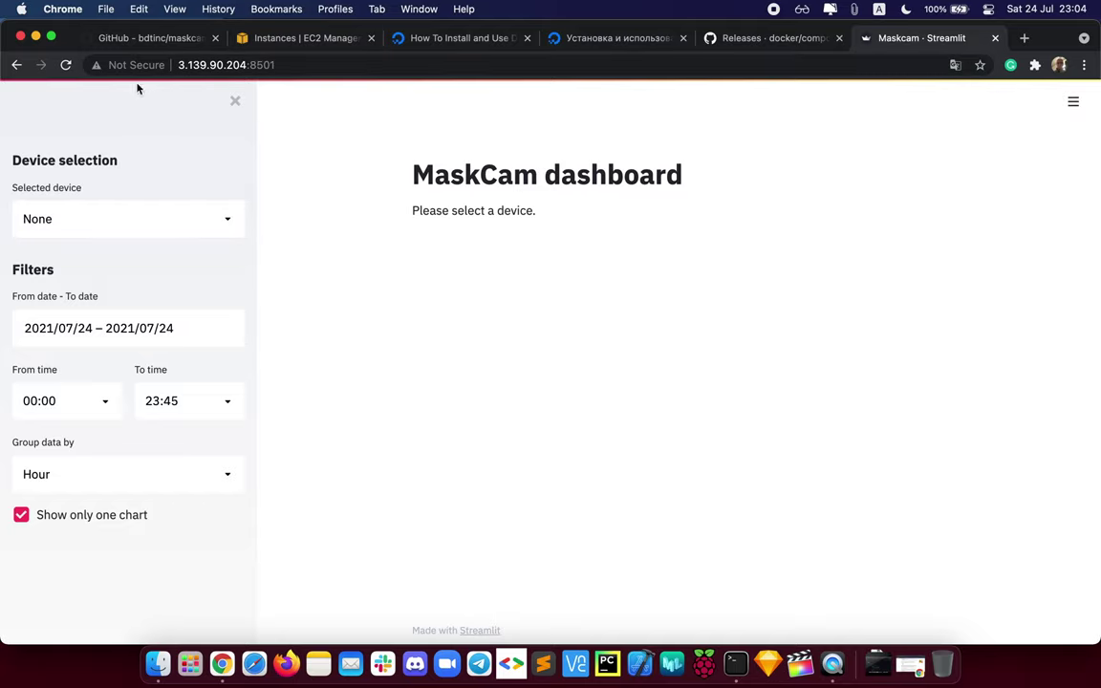
# Step: Reload the dashboard and select my-jetson-public in the Selected device dropdown
pyautogui.click(65, 64)
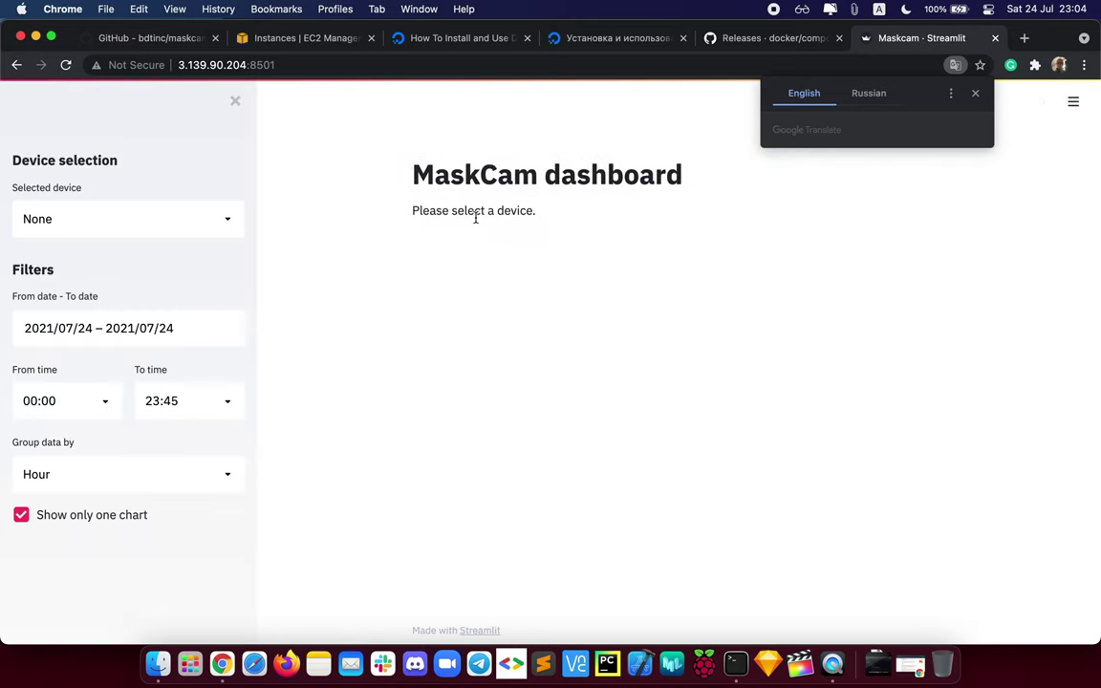
pyautogui.click(226, 221)
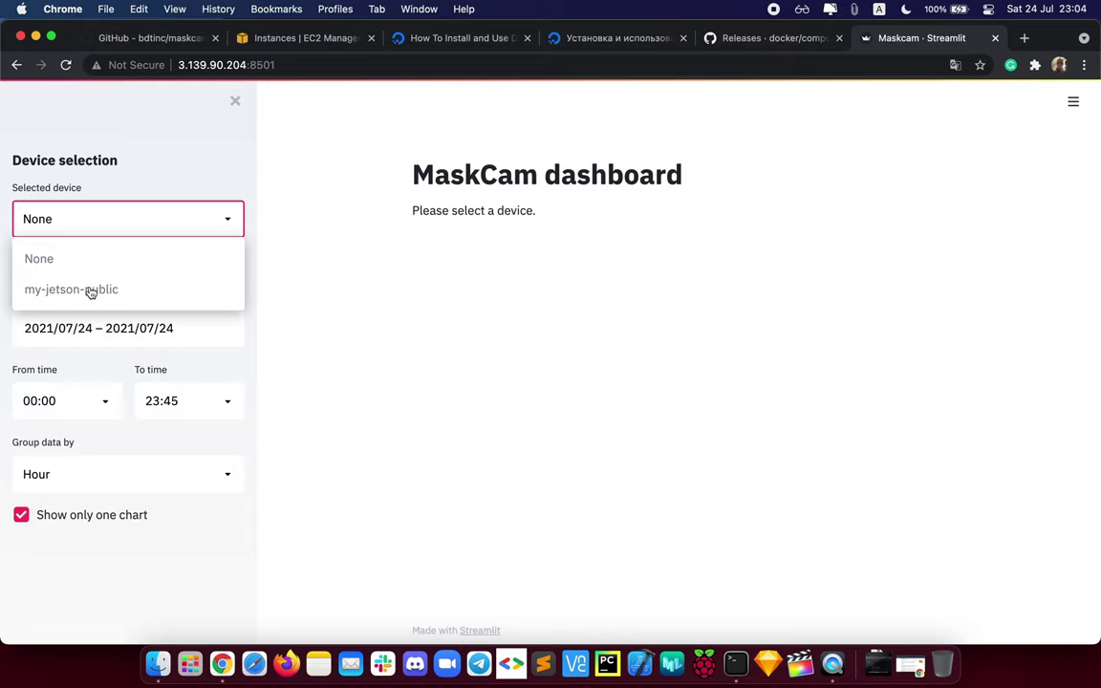
pyautogui.click(89, 290)
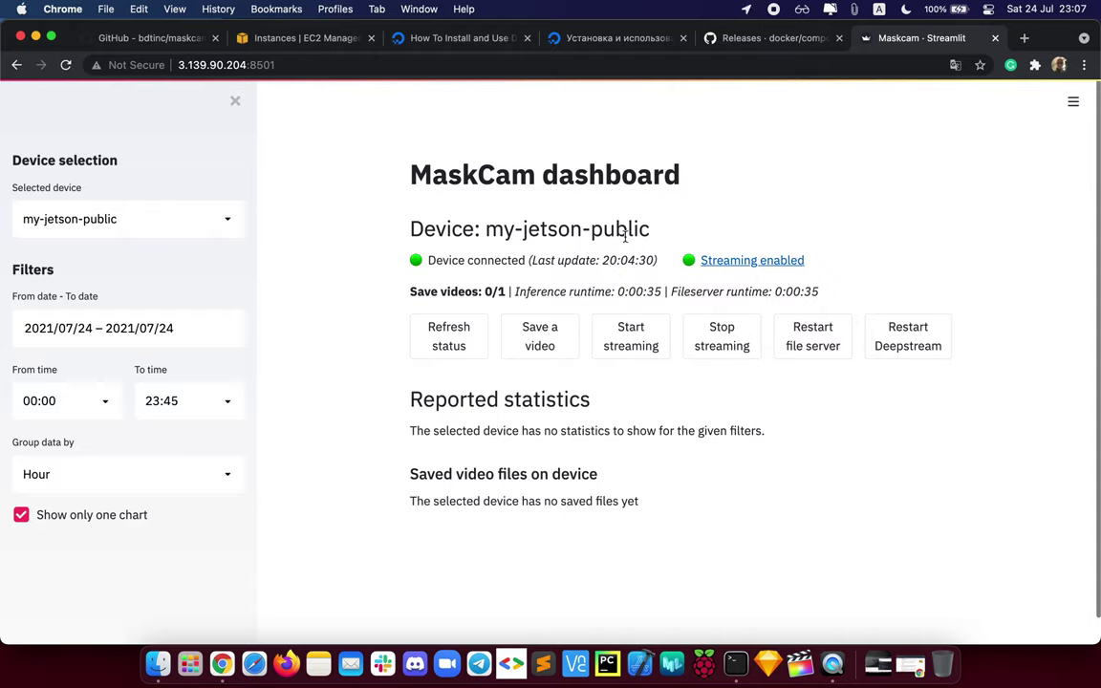
# Step: Refresh the device status and scroll down to the statistics chart and saved video files
pyautogui.click(446, 348)
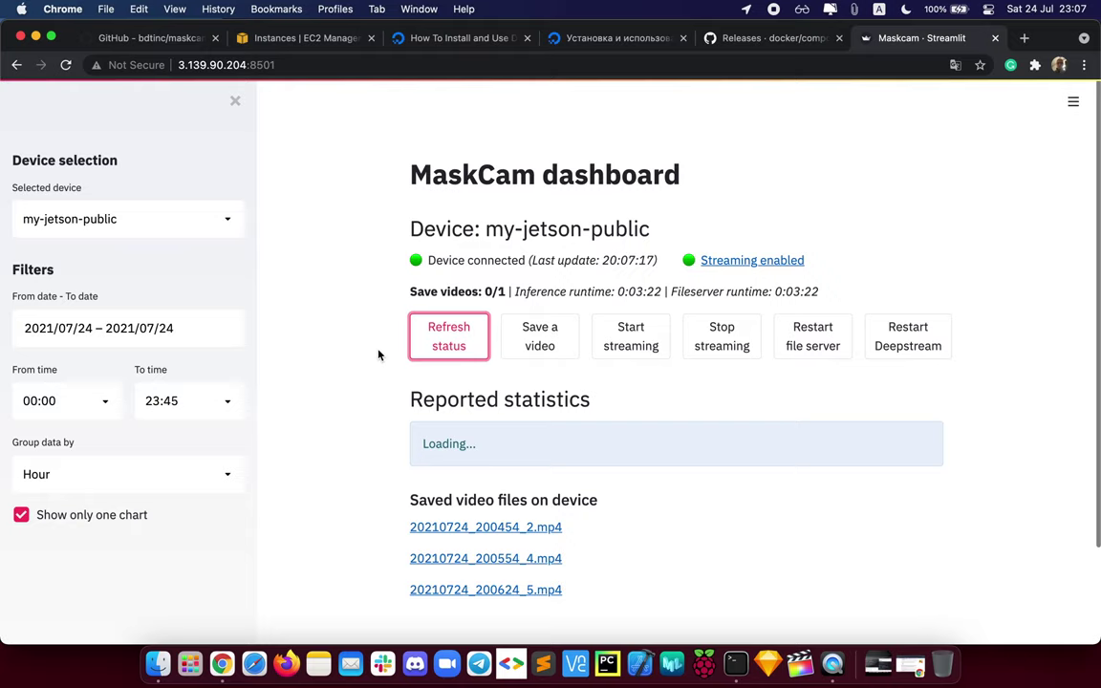
pyautogui.scroll(-3, 377, 355)
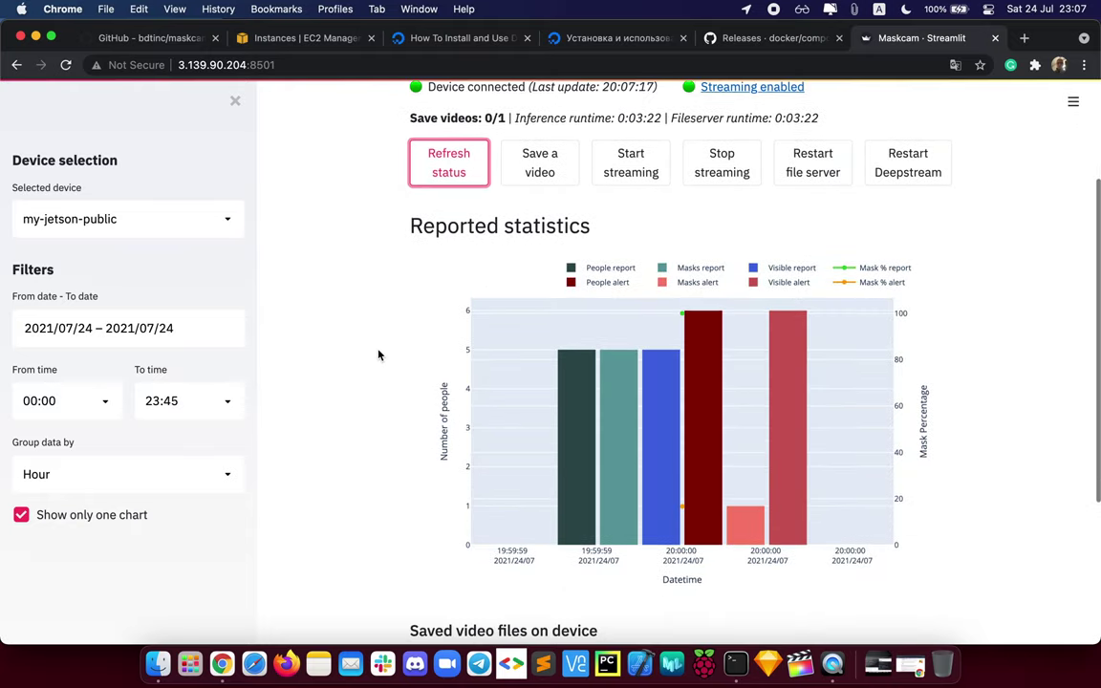
pyautogui.scroll(-5, 377, 354)
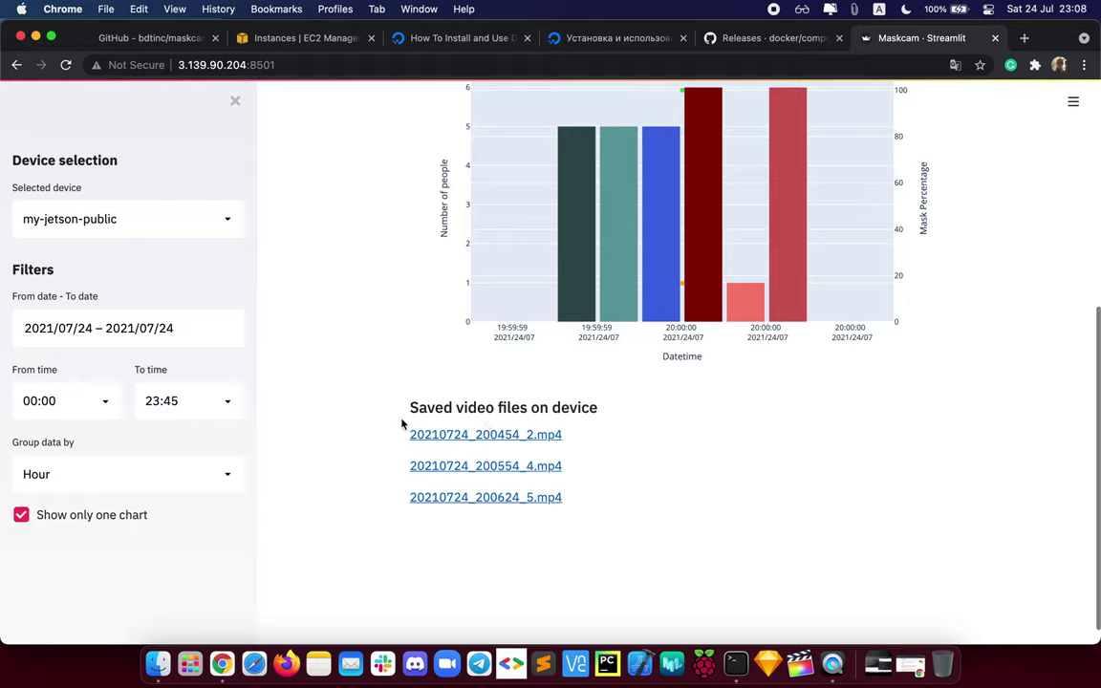
pyautogui.moveTo(411, 408); pyautogui.dragTo(658, 417)
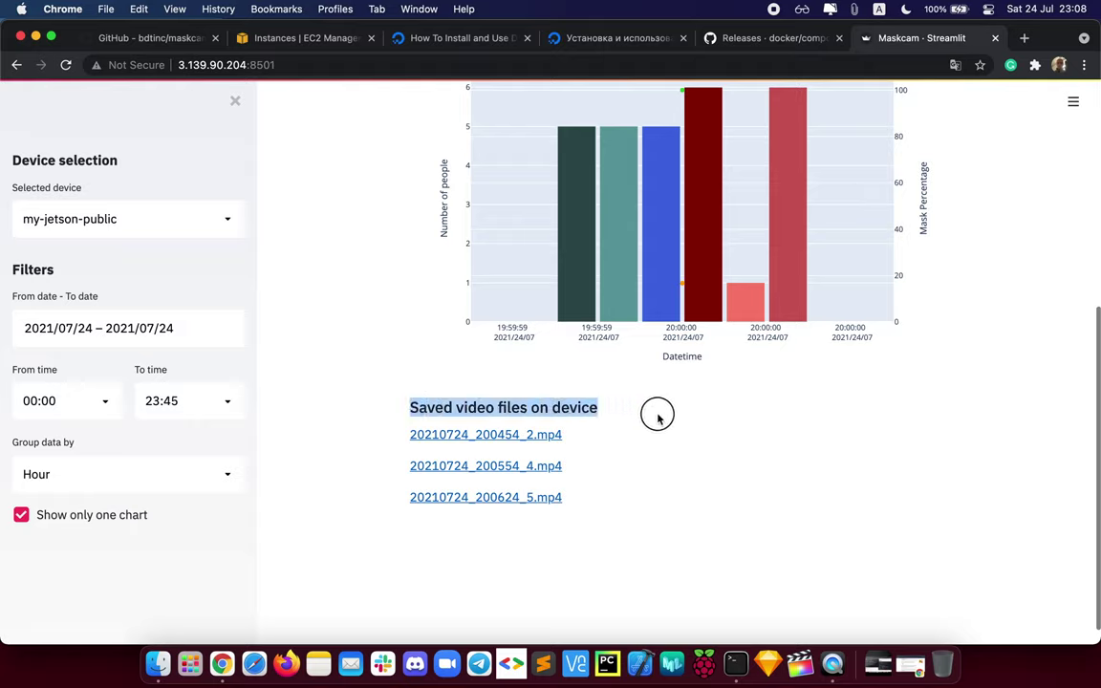
pyautogui.click(657, 416)
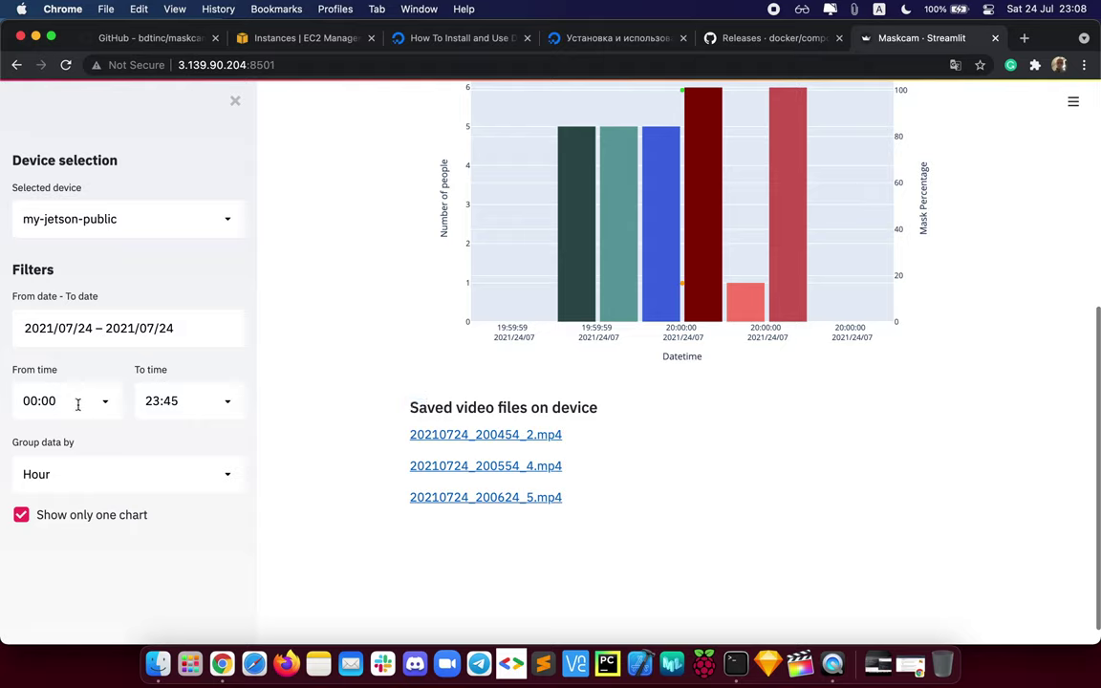
# Step: Inspect the To time and device options unchanged, then refresh status again at the top
pyautogui.click(220, 401)
pyautogui.click(293, 354)
pyautogui.click(229, 221)
pyautogui.click(316, 260)
pyautogui.scroll(5, 316, 260)
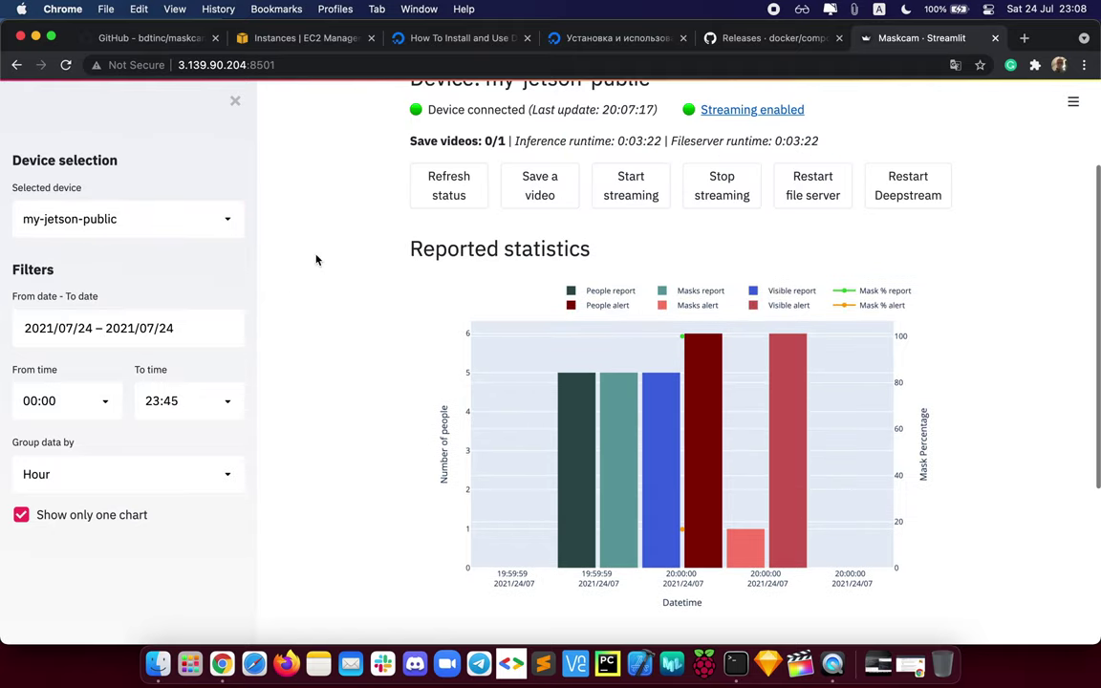
pyautogui.click(413, 176)
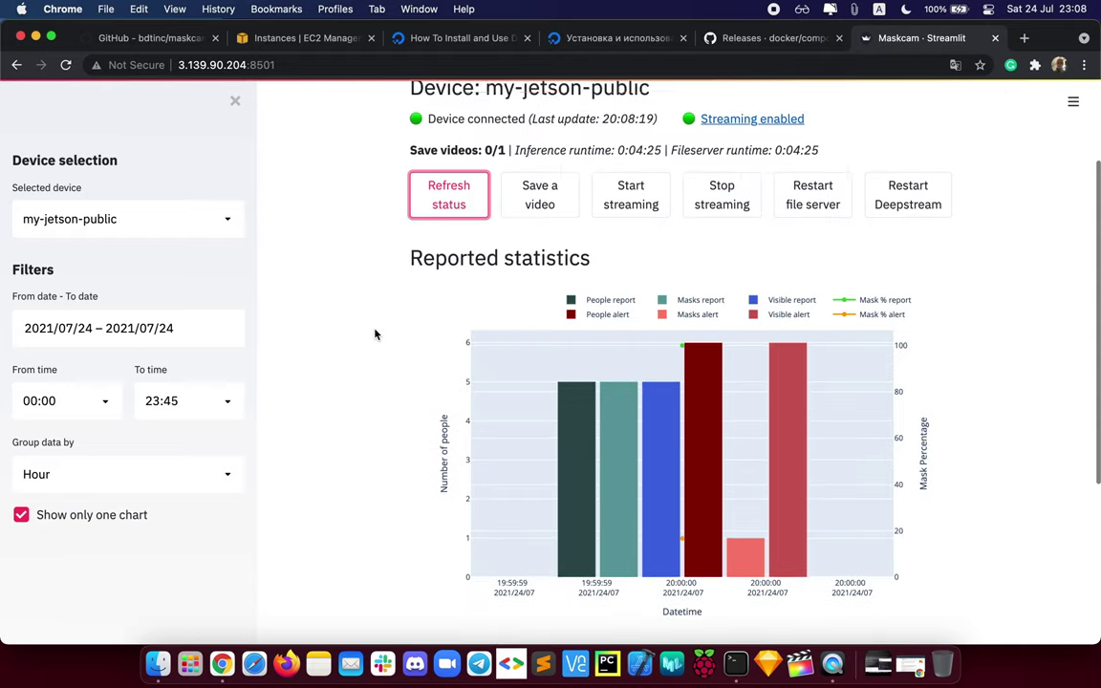
pyautogui.scroll(2, 375, 334)
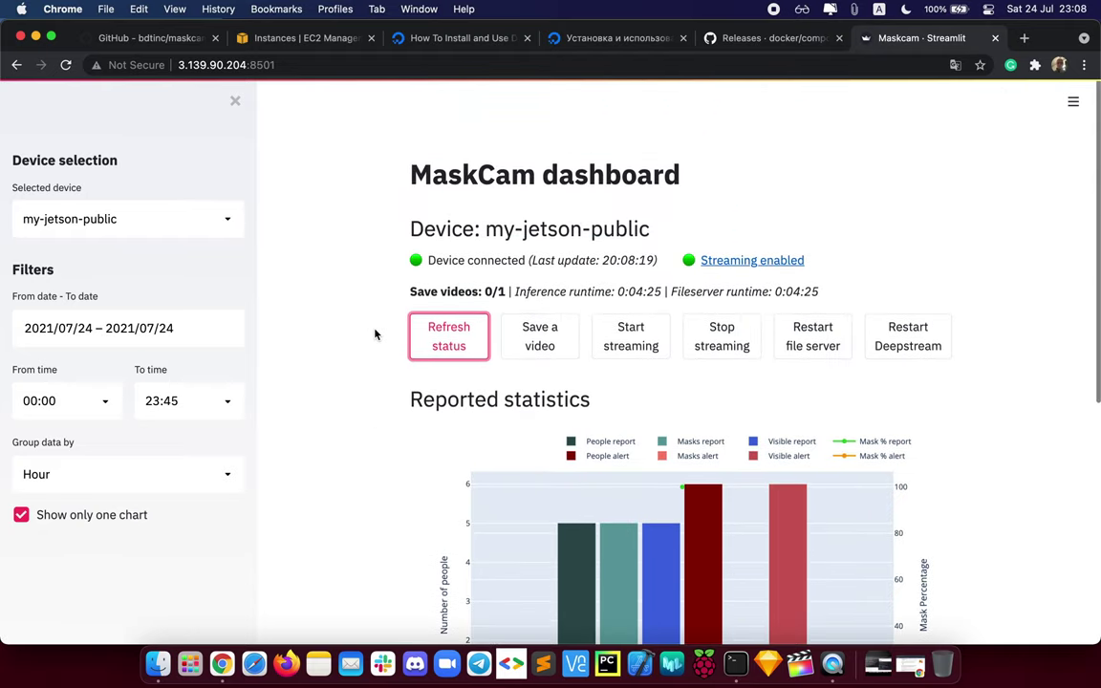